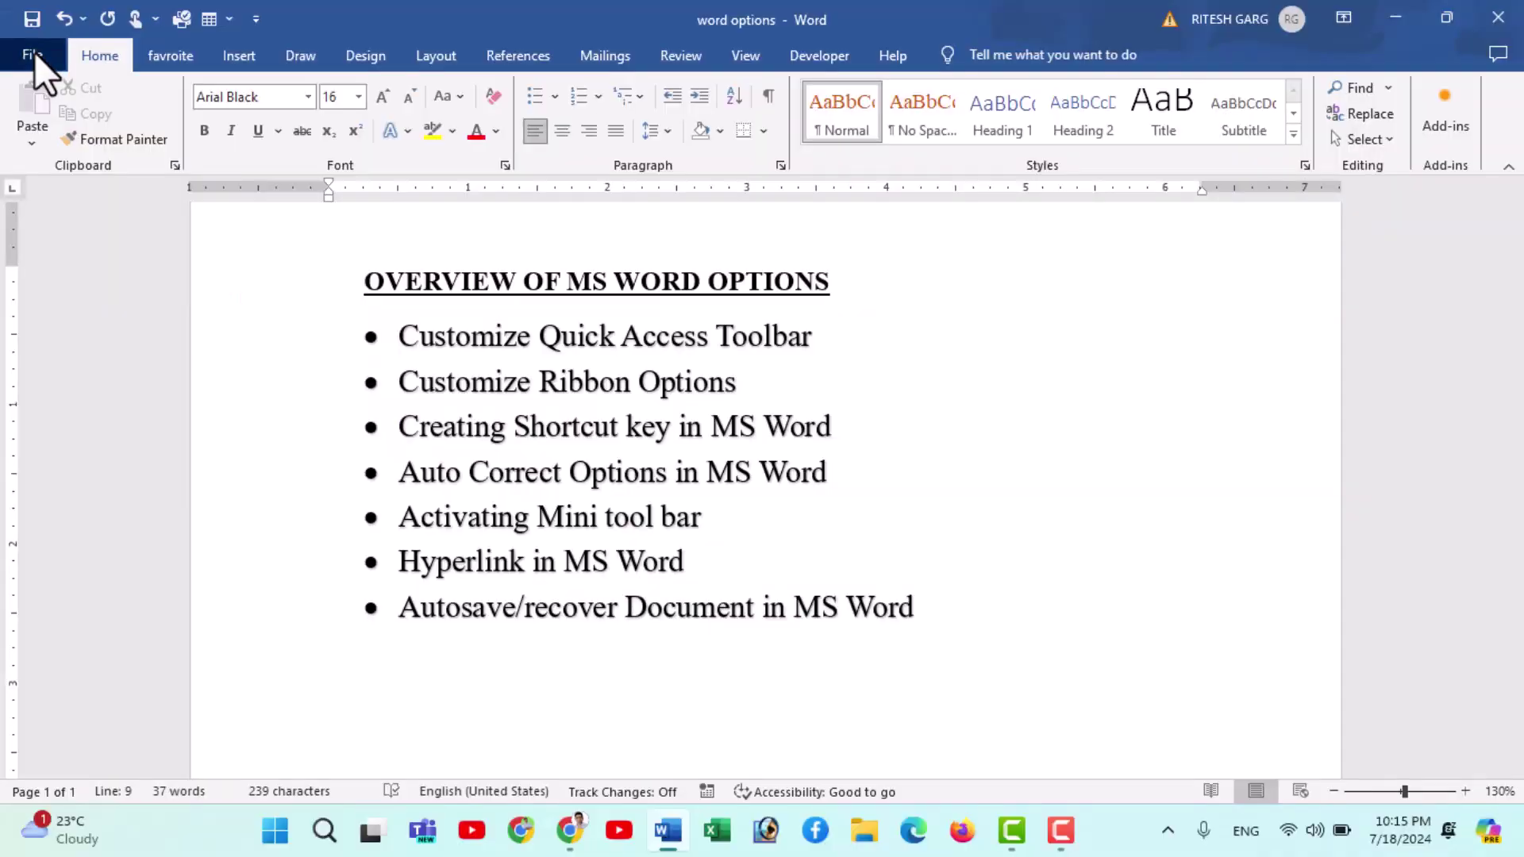
# Step: Open Word Options from the File menu and go to Customize Ribbon
pyautogui.click(32, 49)
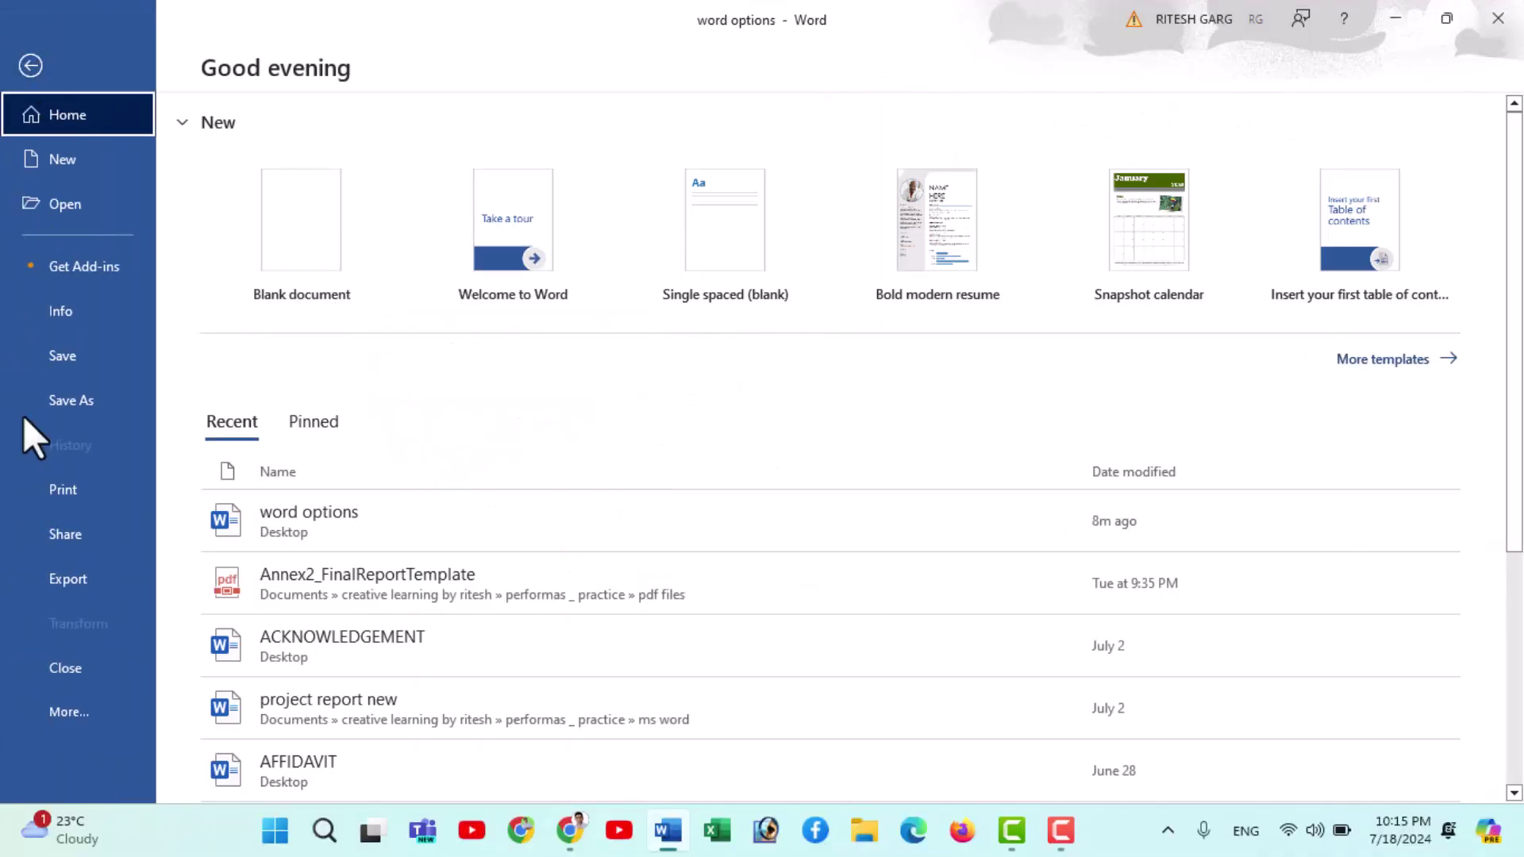
pyautogui.click(66, 729)
pyautogui.click(226, 758)
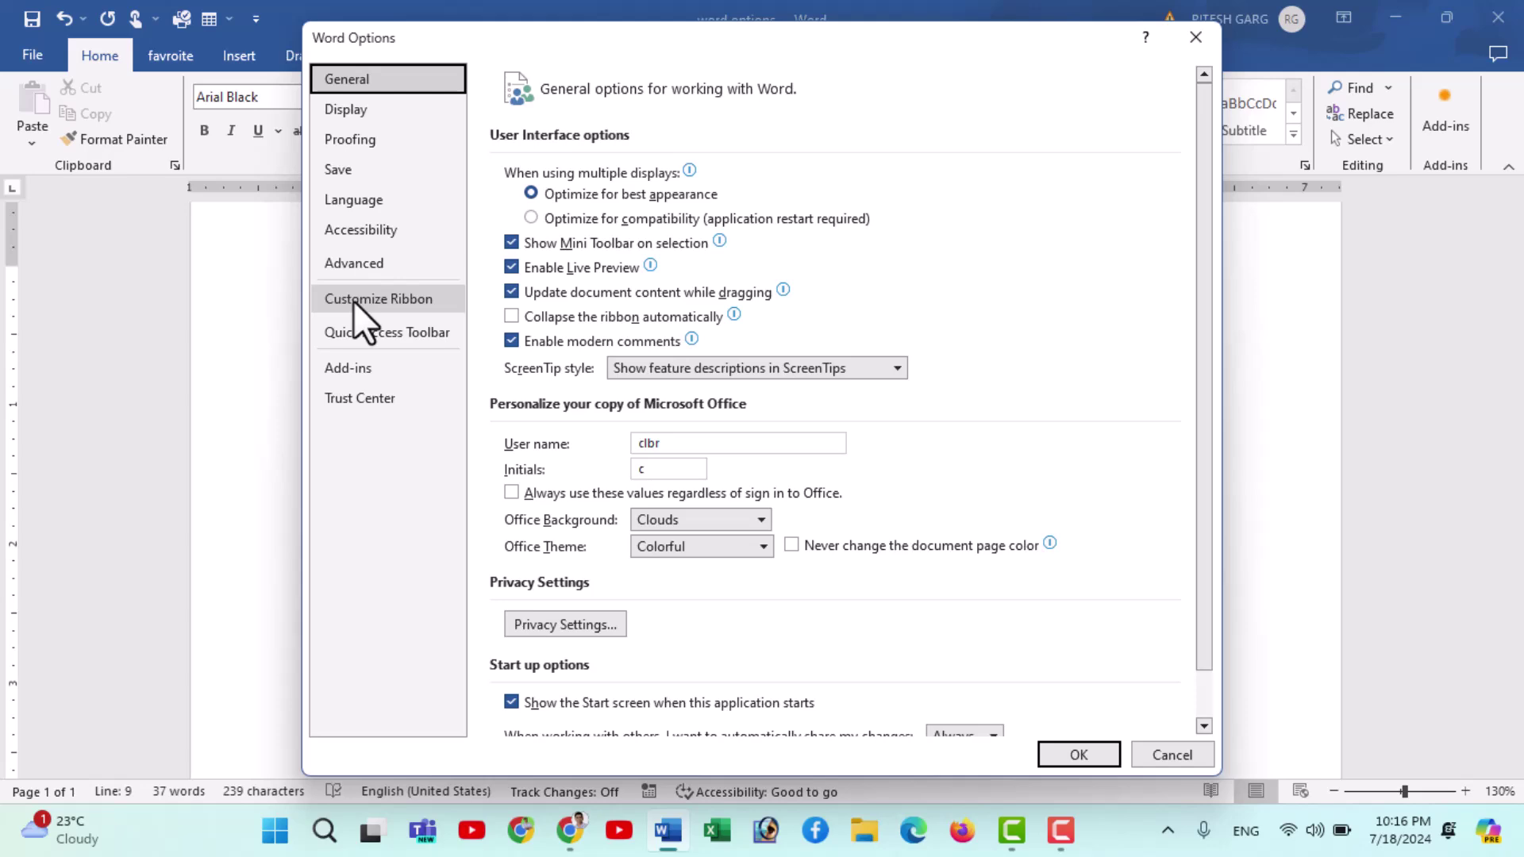
pyautogui.click(354, 299)
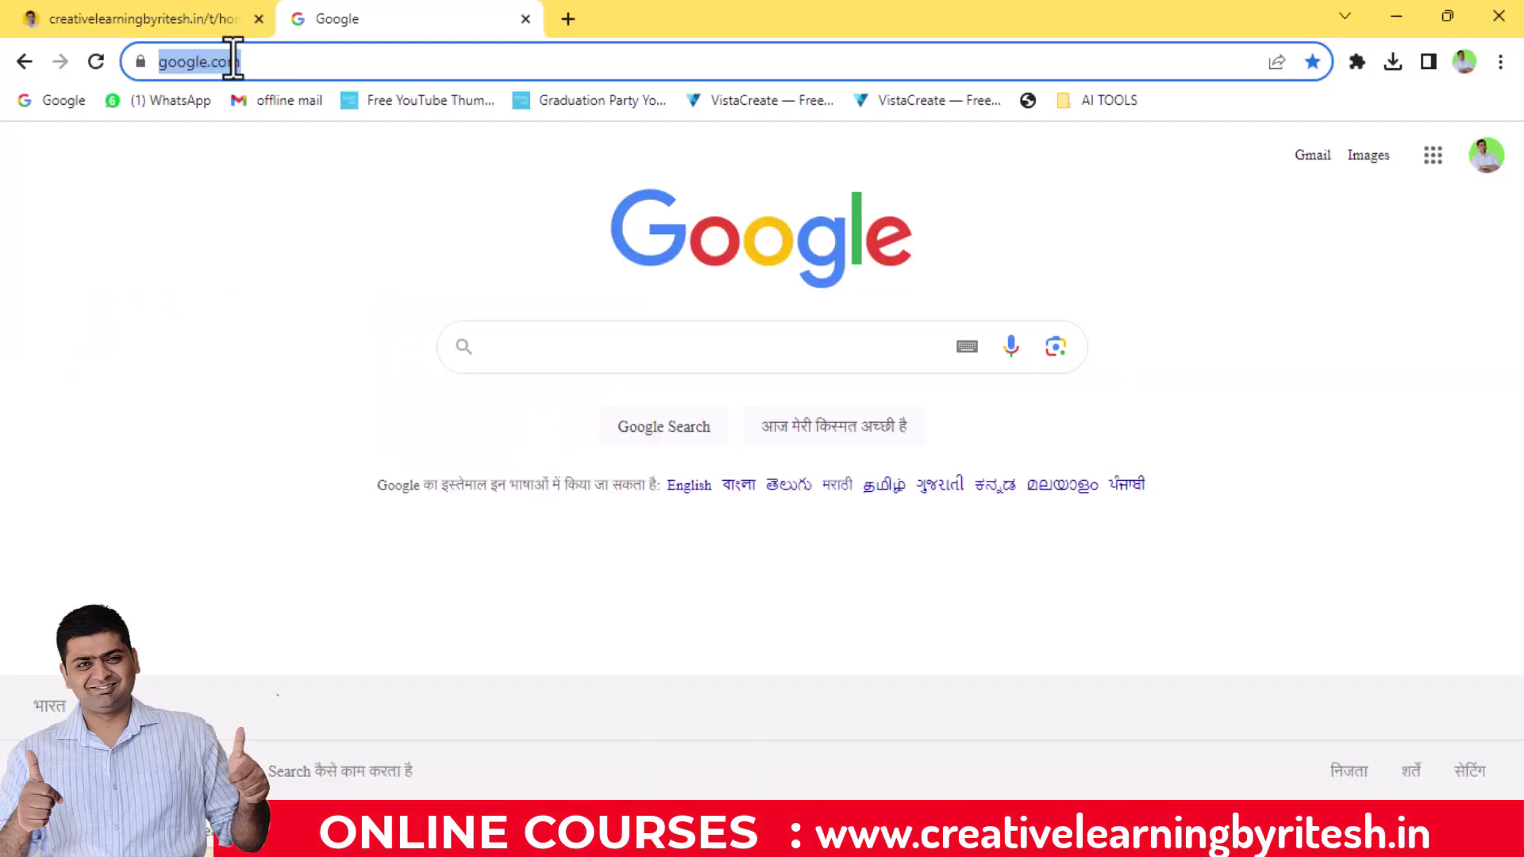
pyautogui.write('www.creativelearningbyritesh.in')
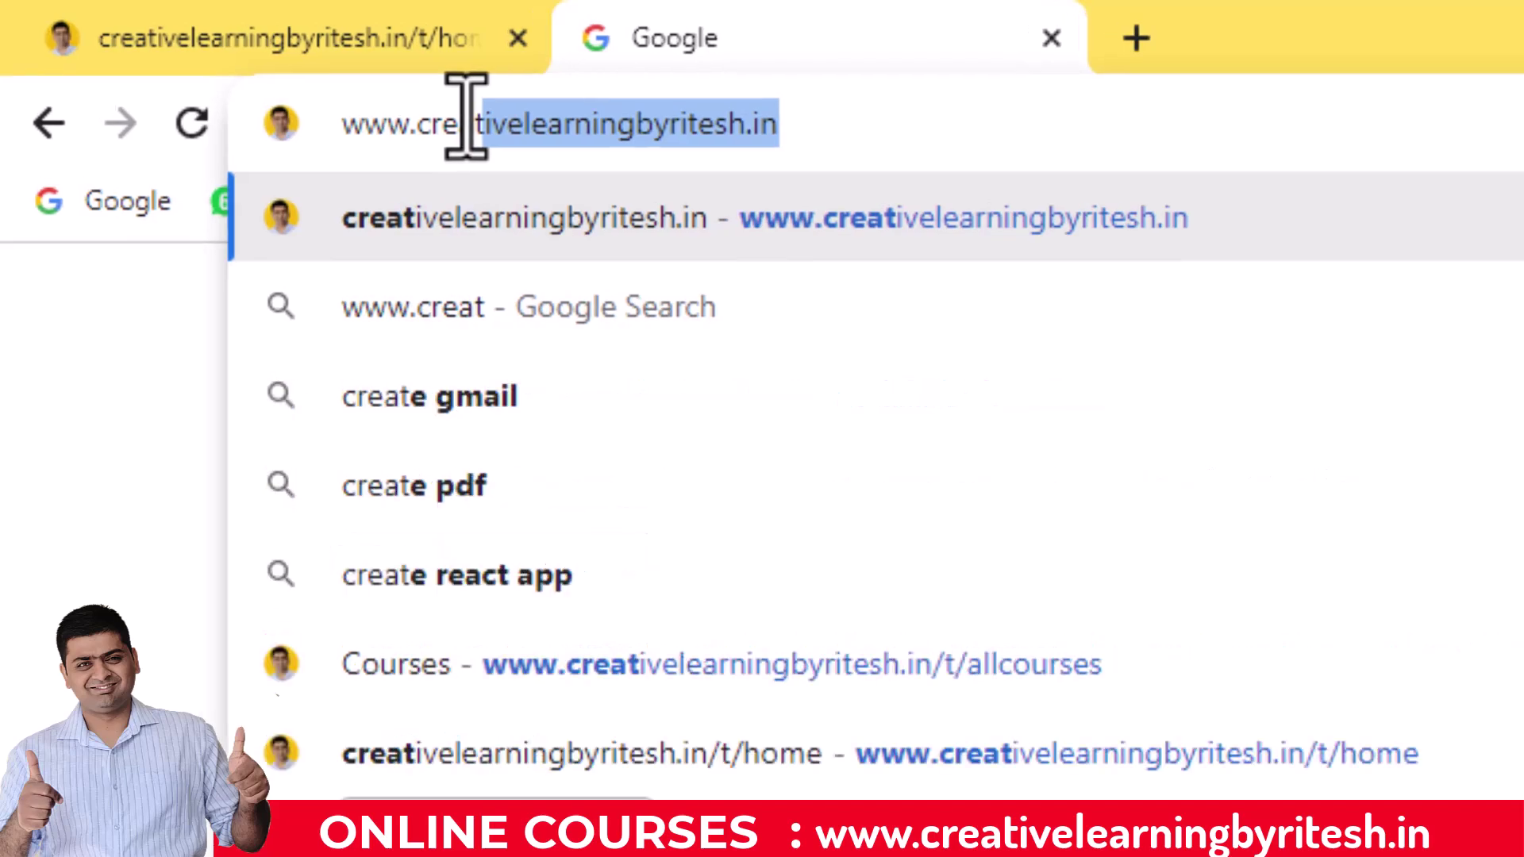
pyautogui.press('Return')
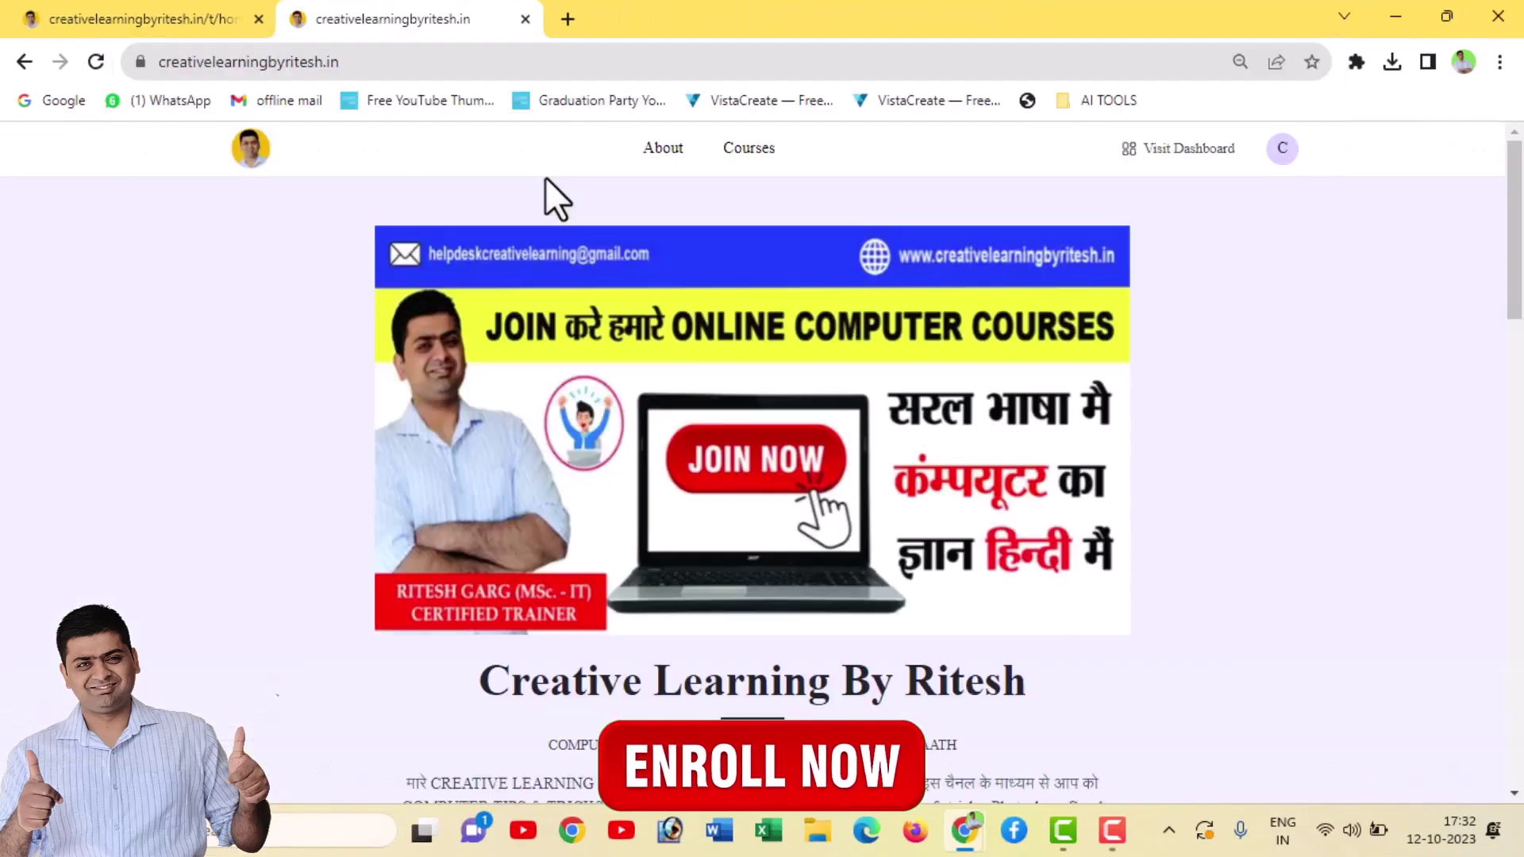
pyautogui.scroll(-7, 675, 437)
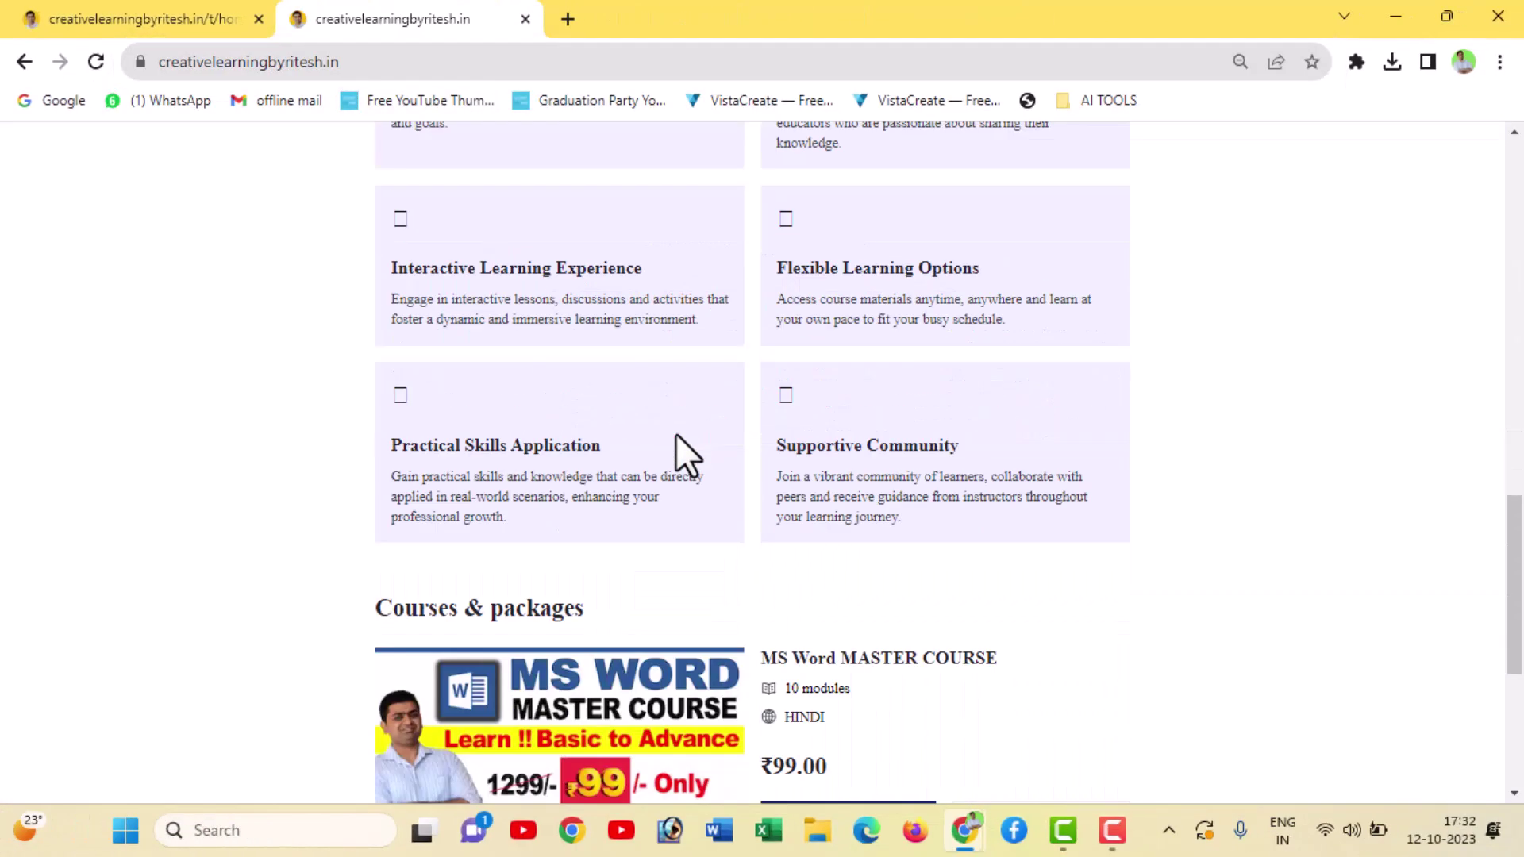
pyautogui.scroll(-4, 675, 437)
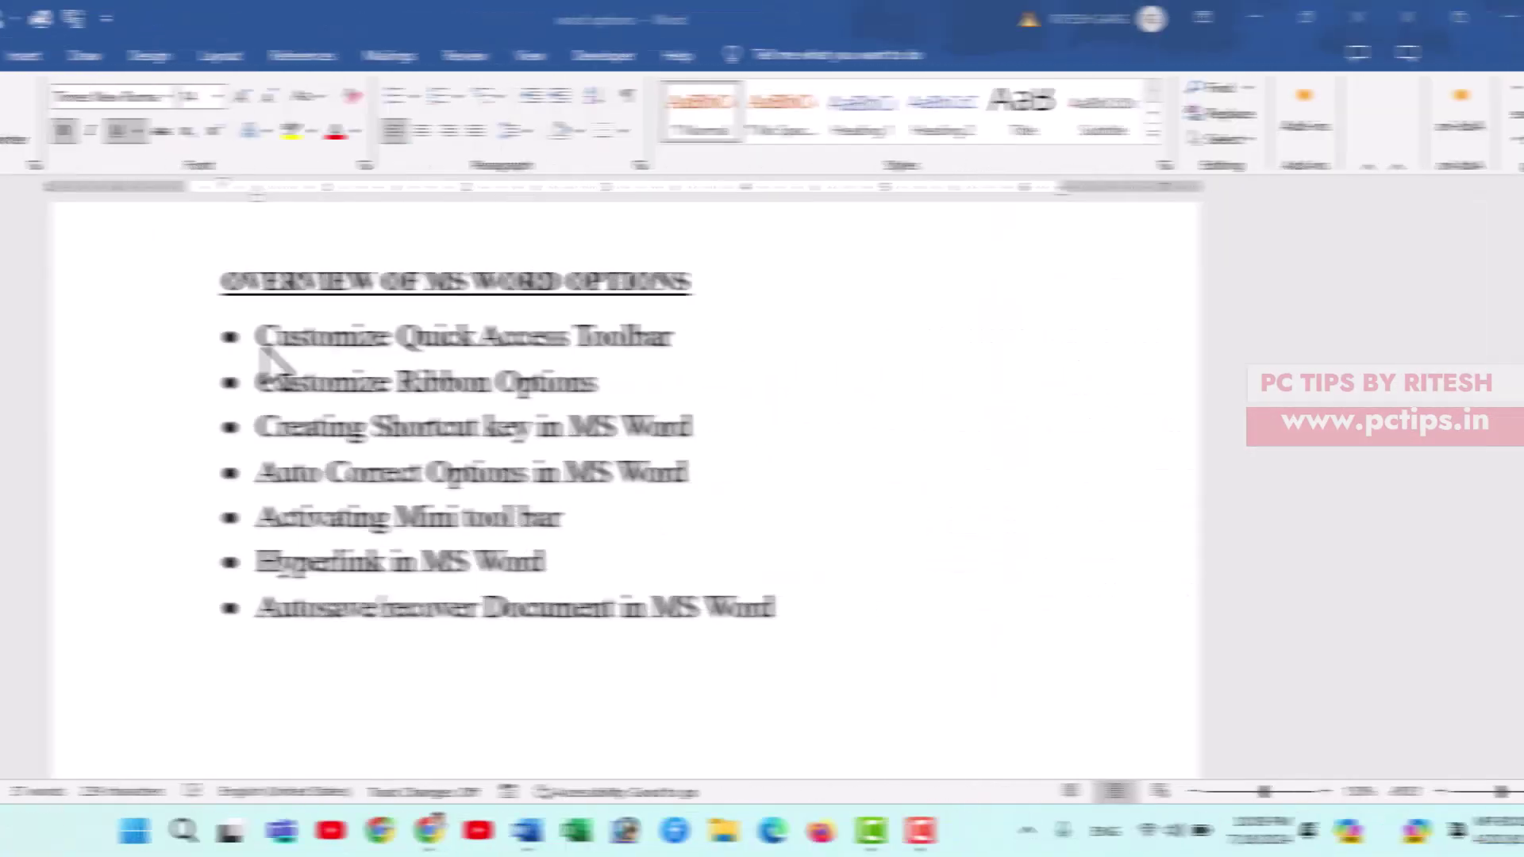
# Step: Select the 'Customize Quick Access Toolbar' bullet text
pyautogui.moveTo(399, 341); pyautogui.dragTo(779, 355)
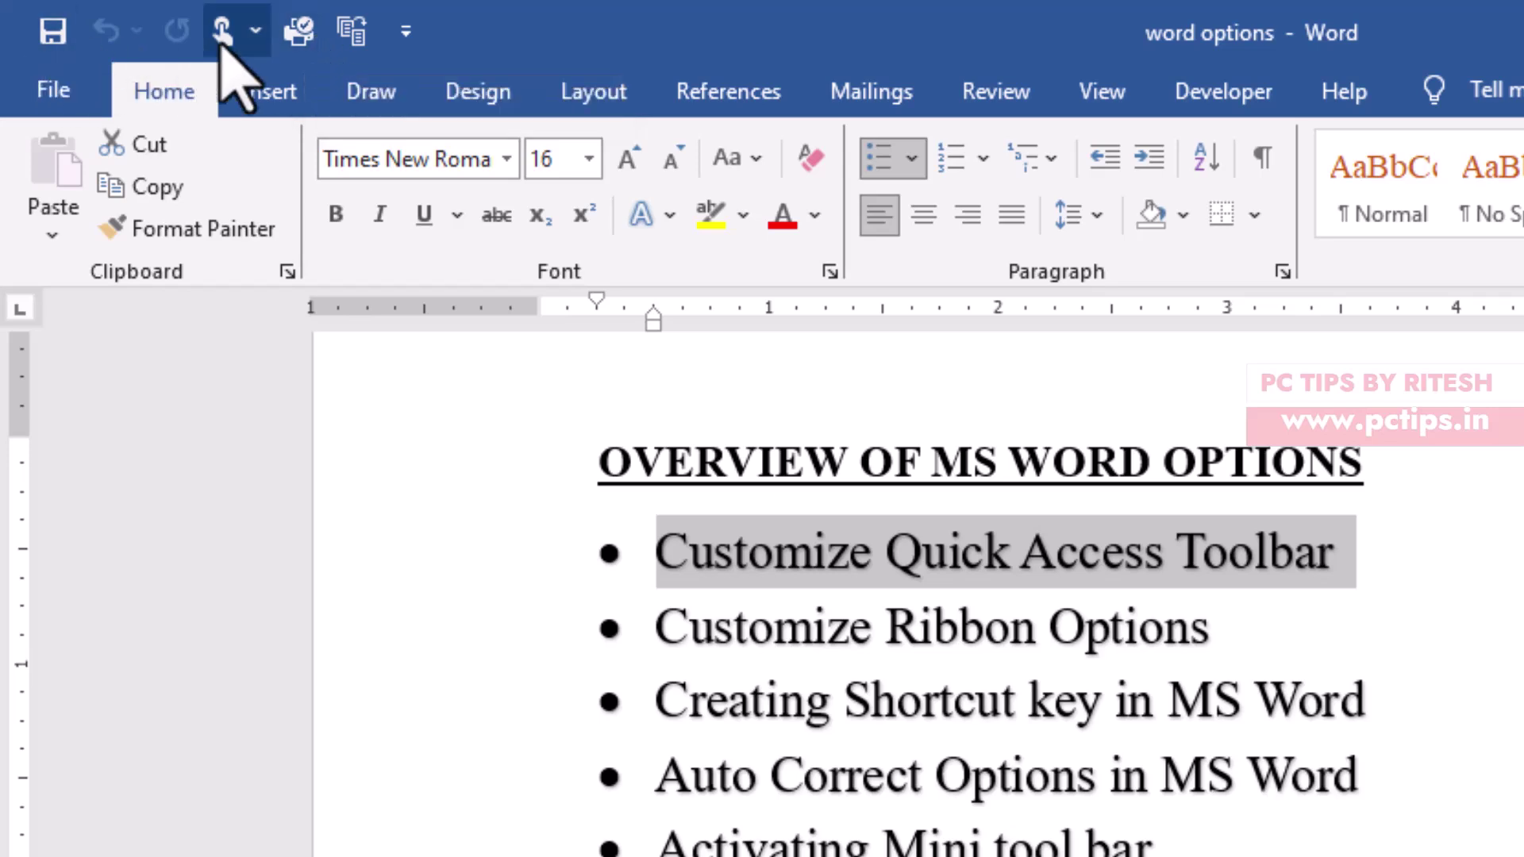
# Step: Open the Quick Access Toolbar settings through the toolbar's More Commands entry
pyautogui.click(405, 32)
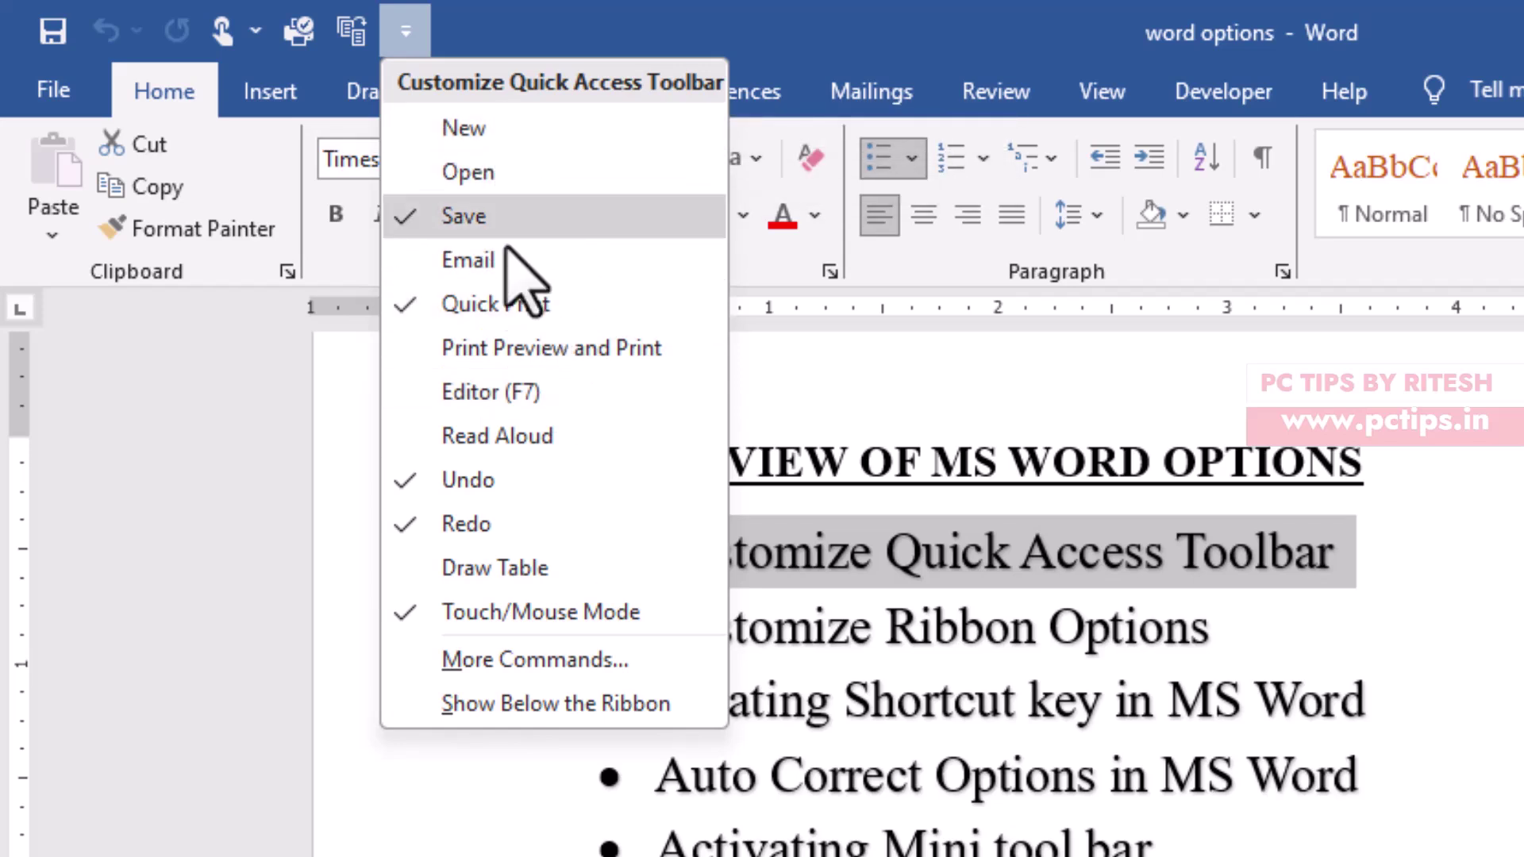
pyautogui.click(545, 662)
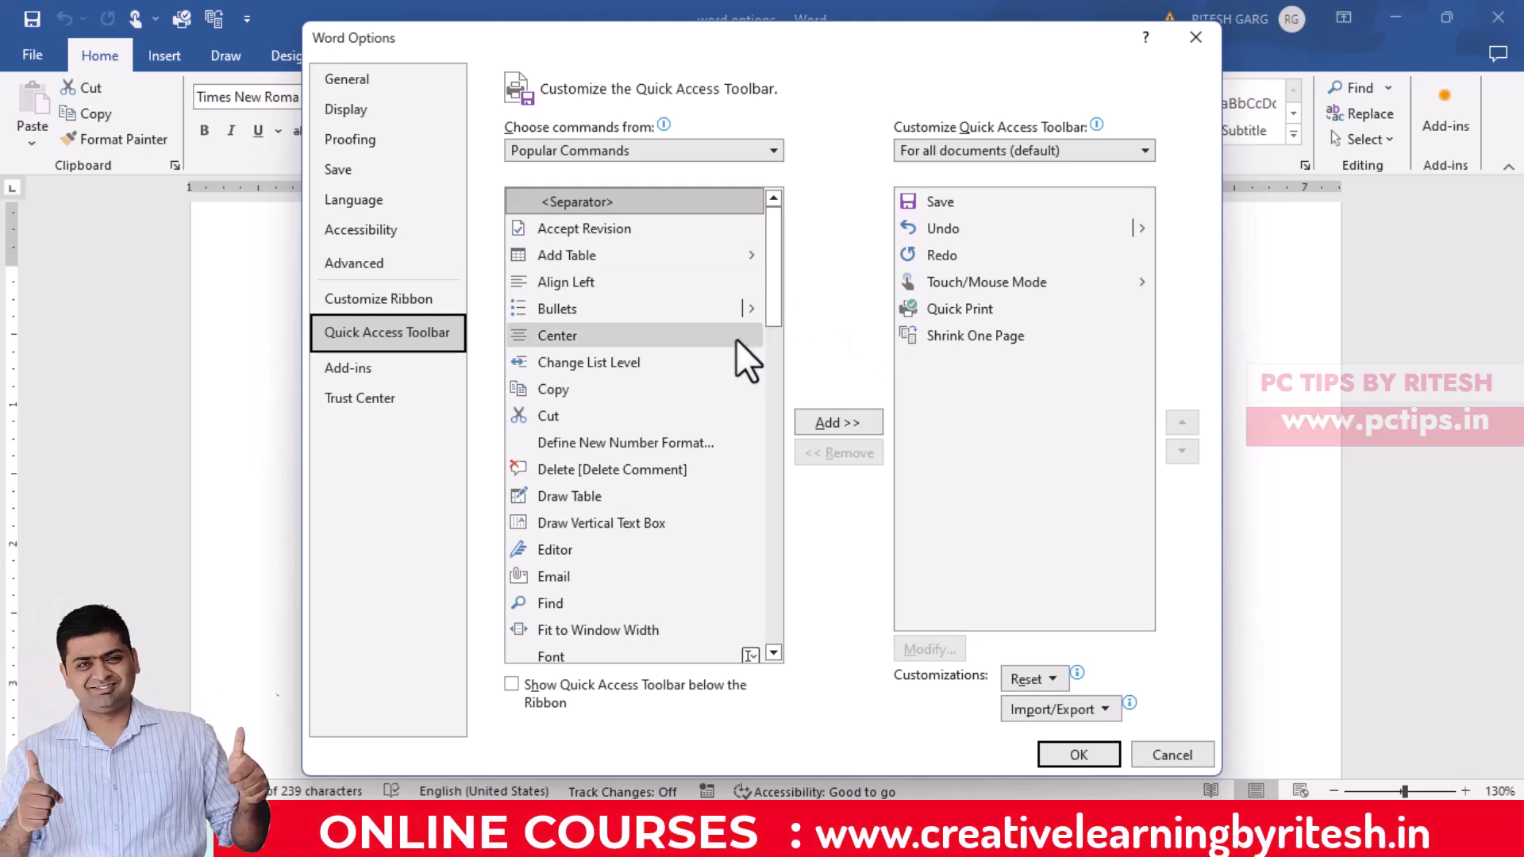
# Step: Cancel the open options, then reopen Word Options on its General page
pyautogui.click(1168, 754)
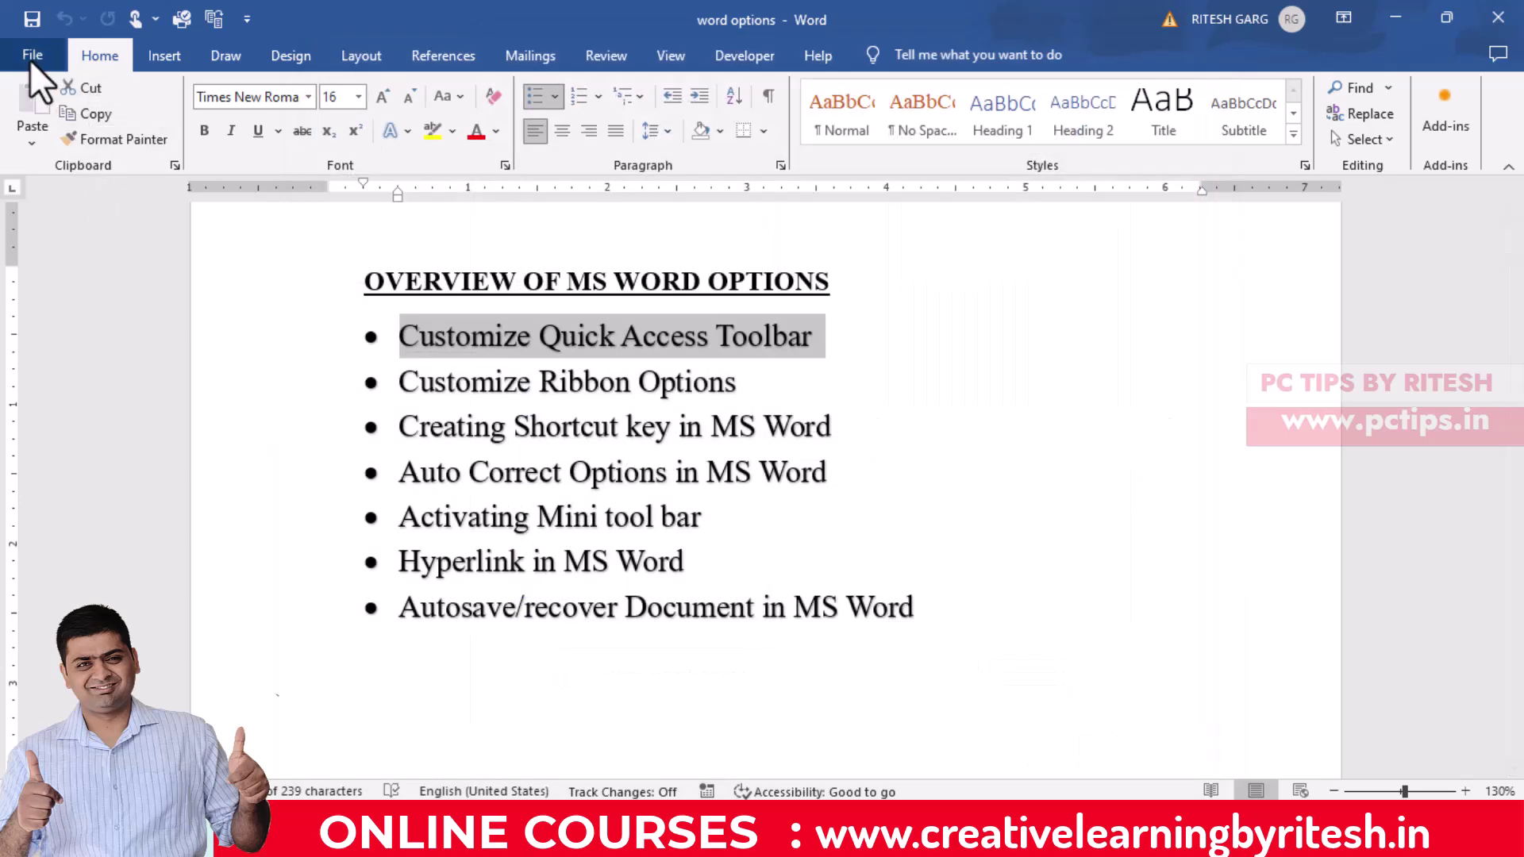
pyautogui.click(32, 56)
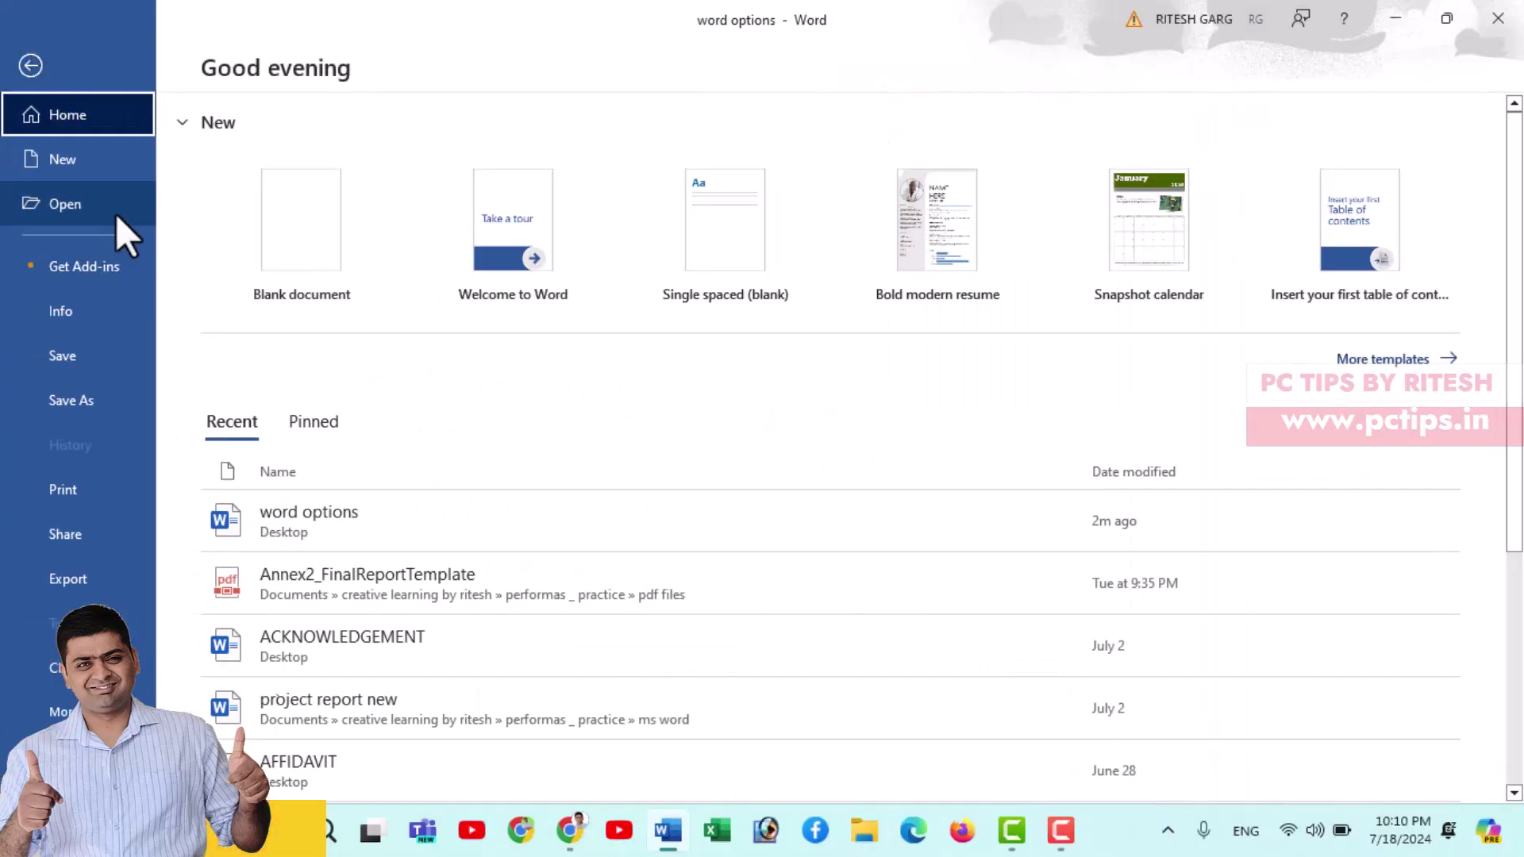
pyautogui.click(95, 712)
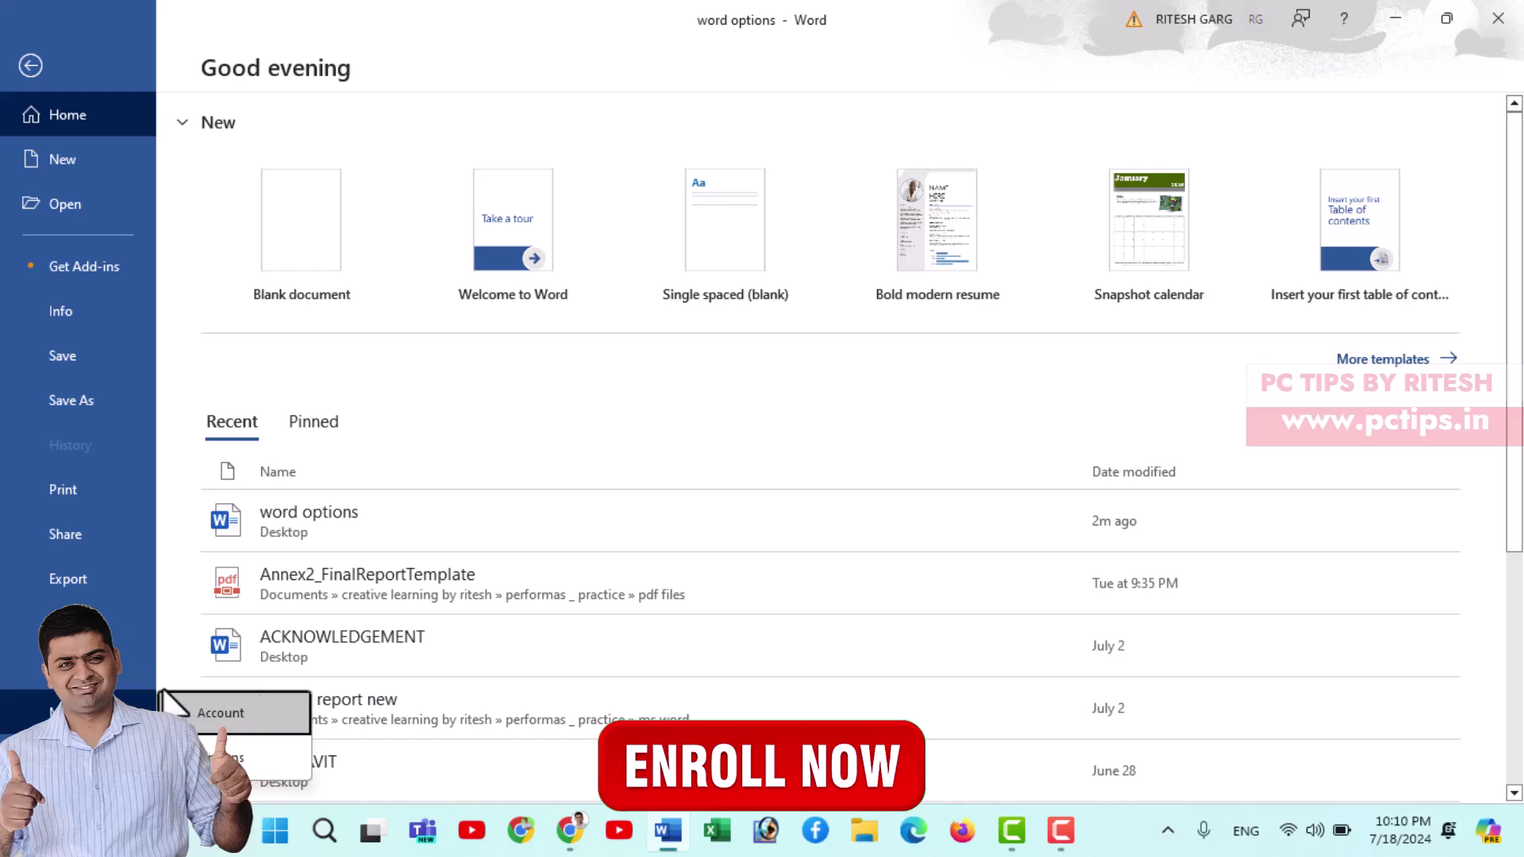
pyautogui.click(249, 754)
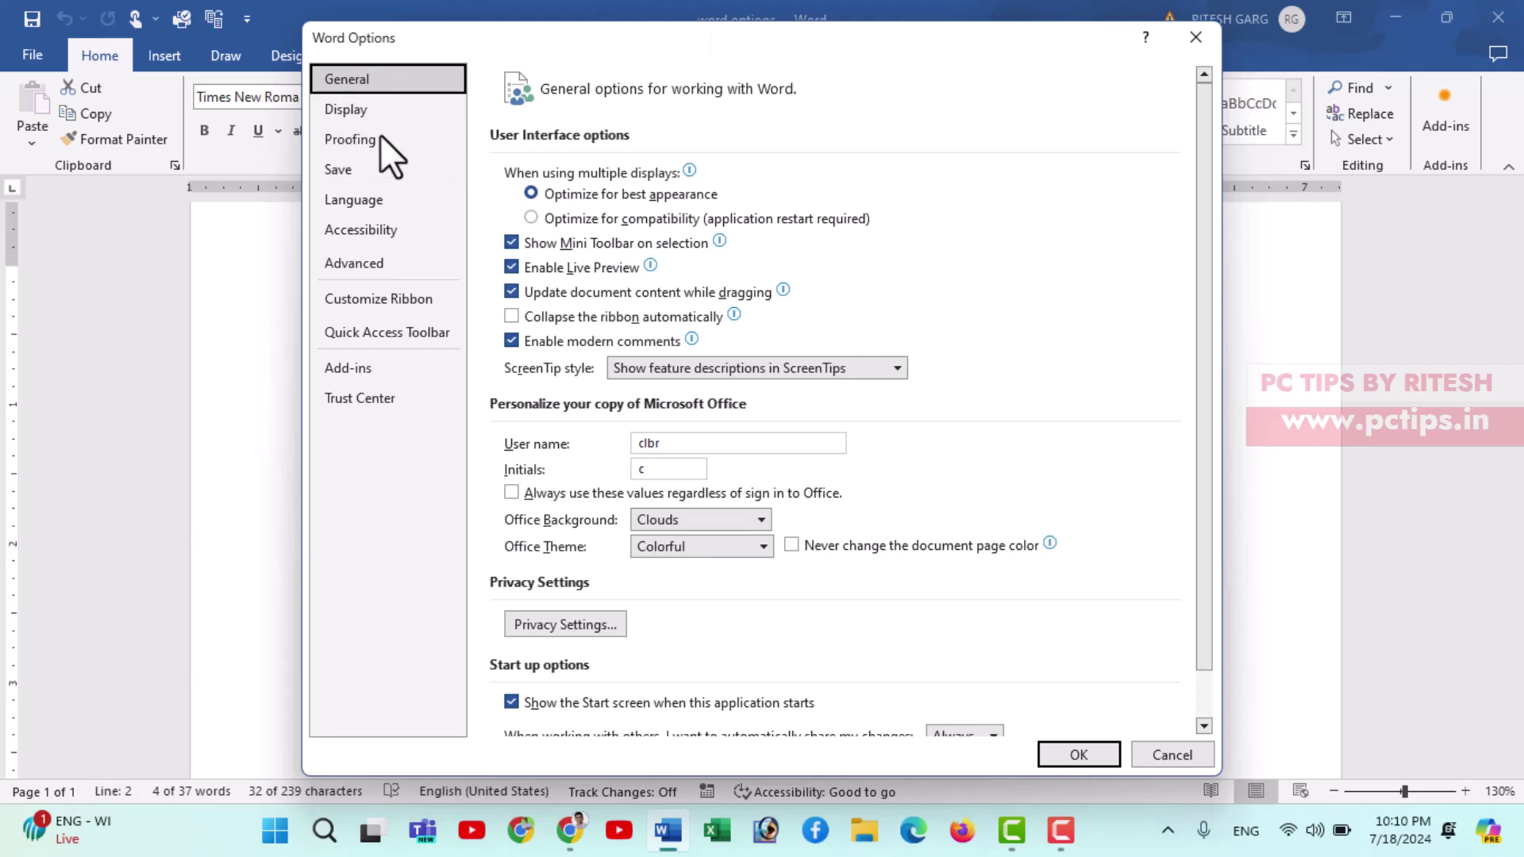
# Step: Remove Shrink One Page from the quick access toolbar, add Add Table, and apply with OK
pyautogui.click(373, 339)
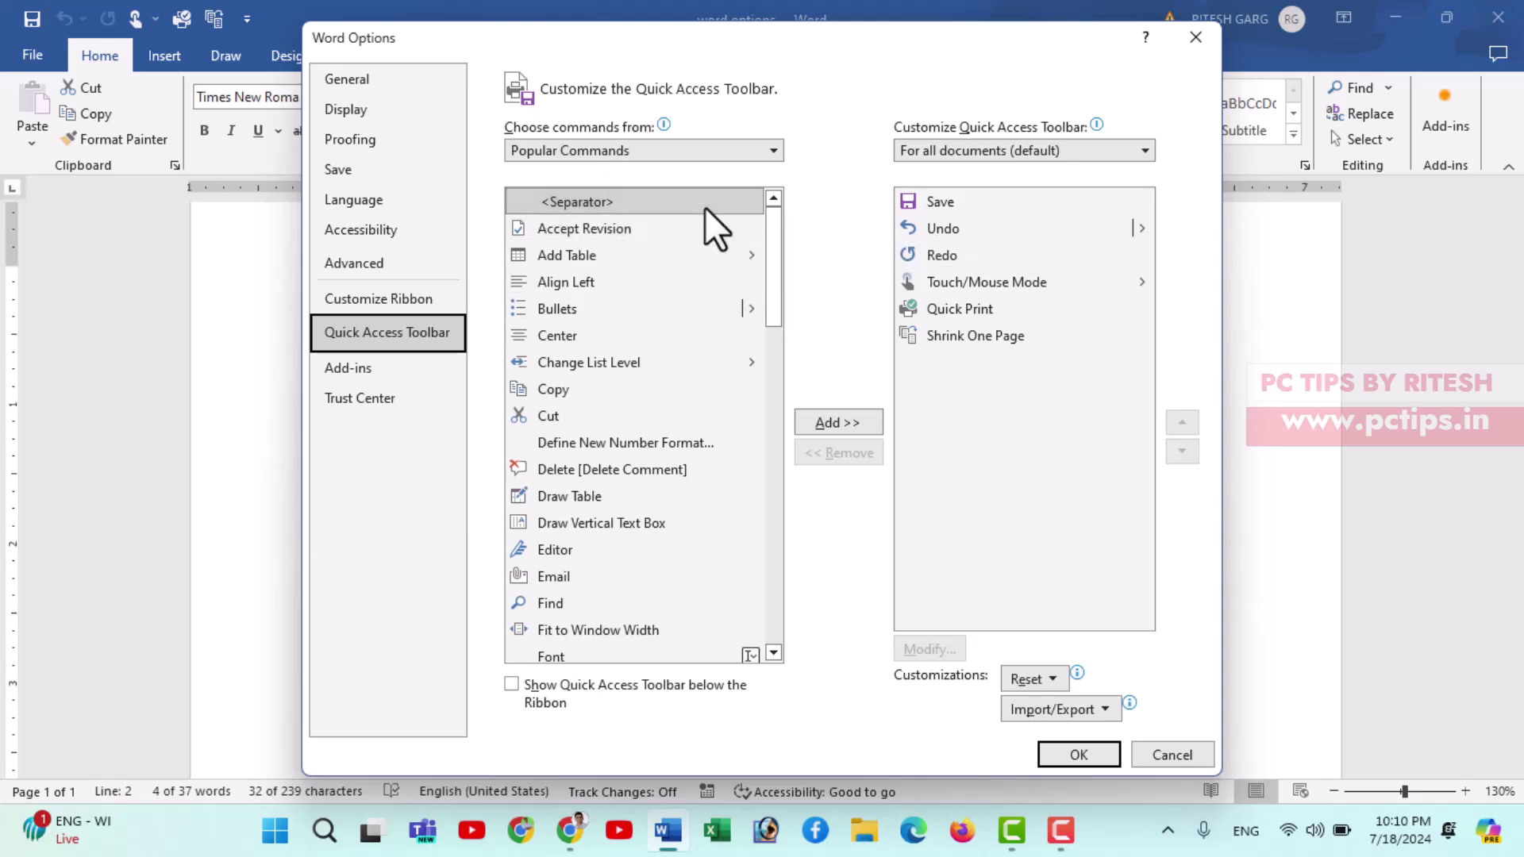
pyautogui.click(574, 200)
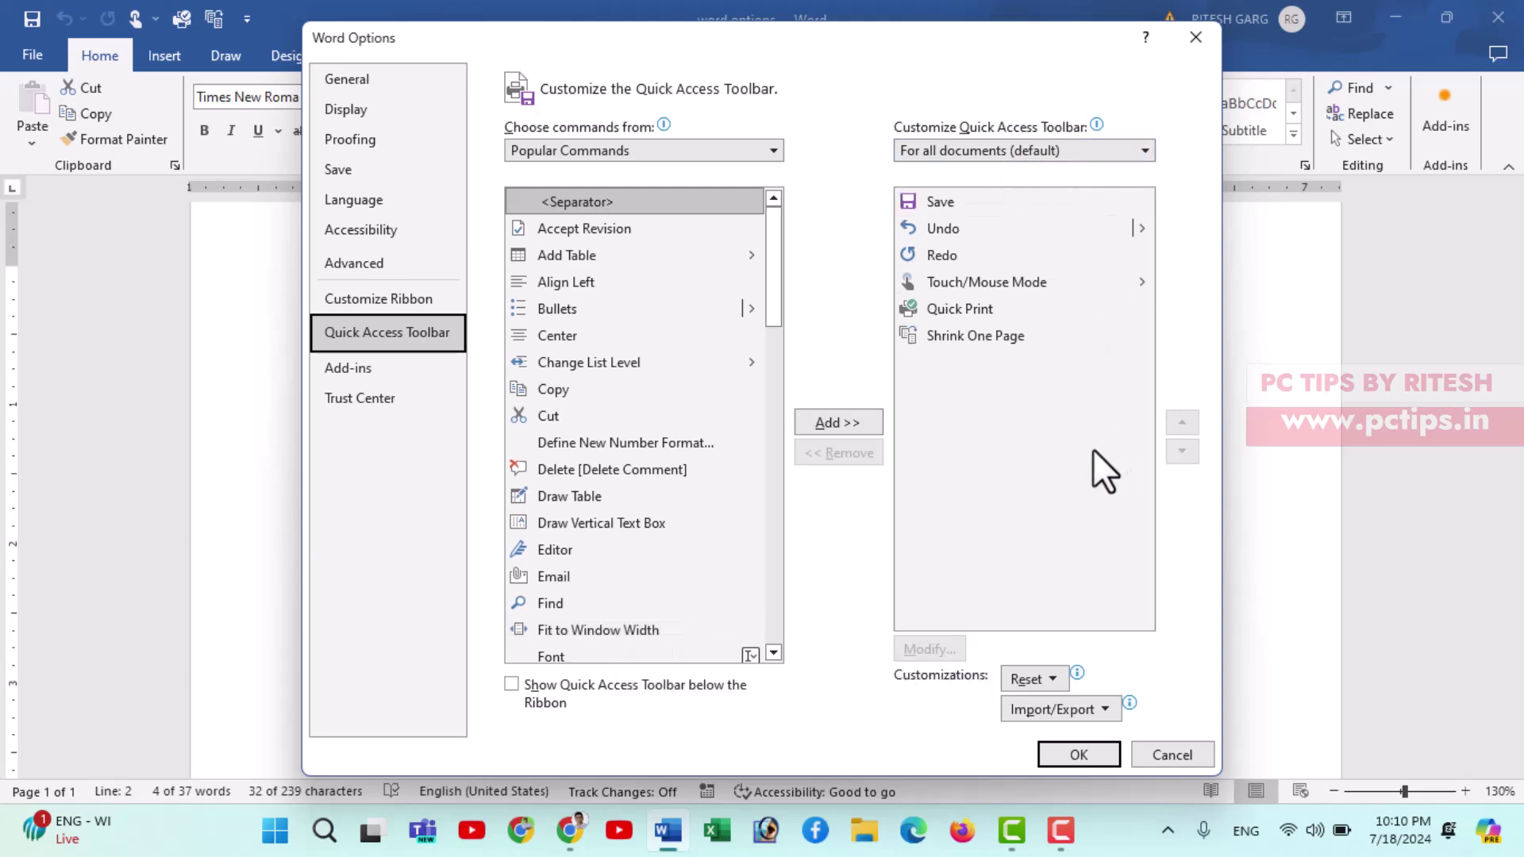
pyautogui.click(974, 336)
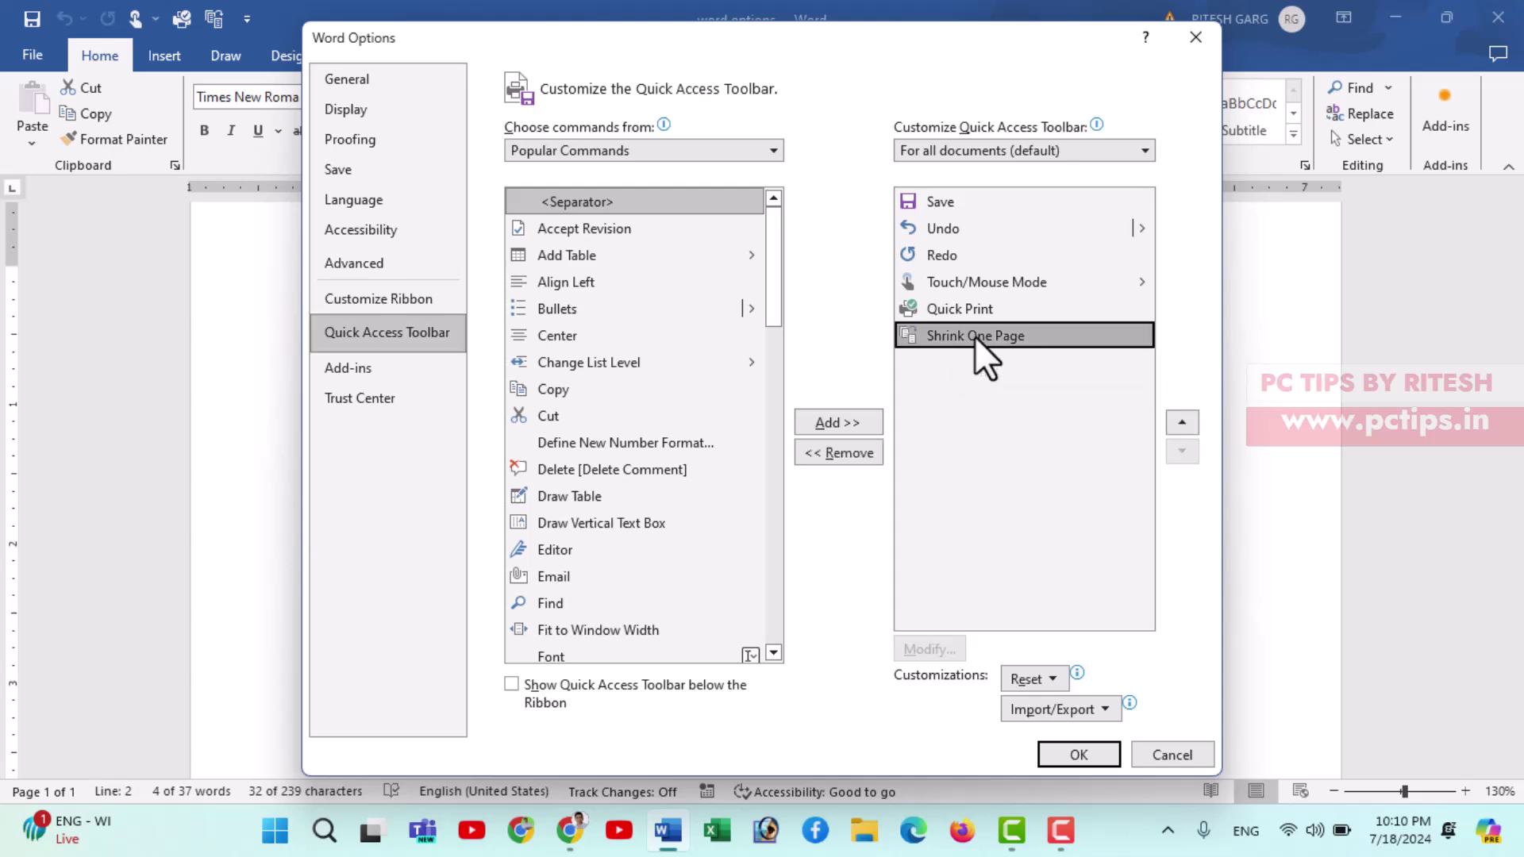
pyautogui.click(855, 459)
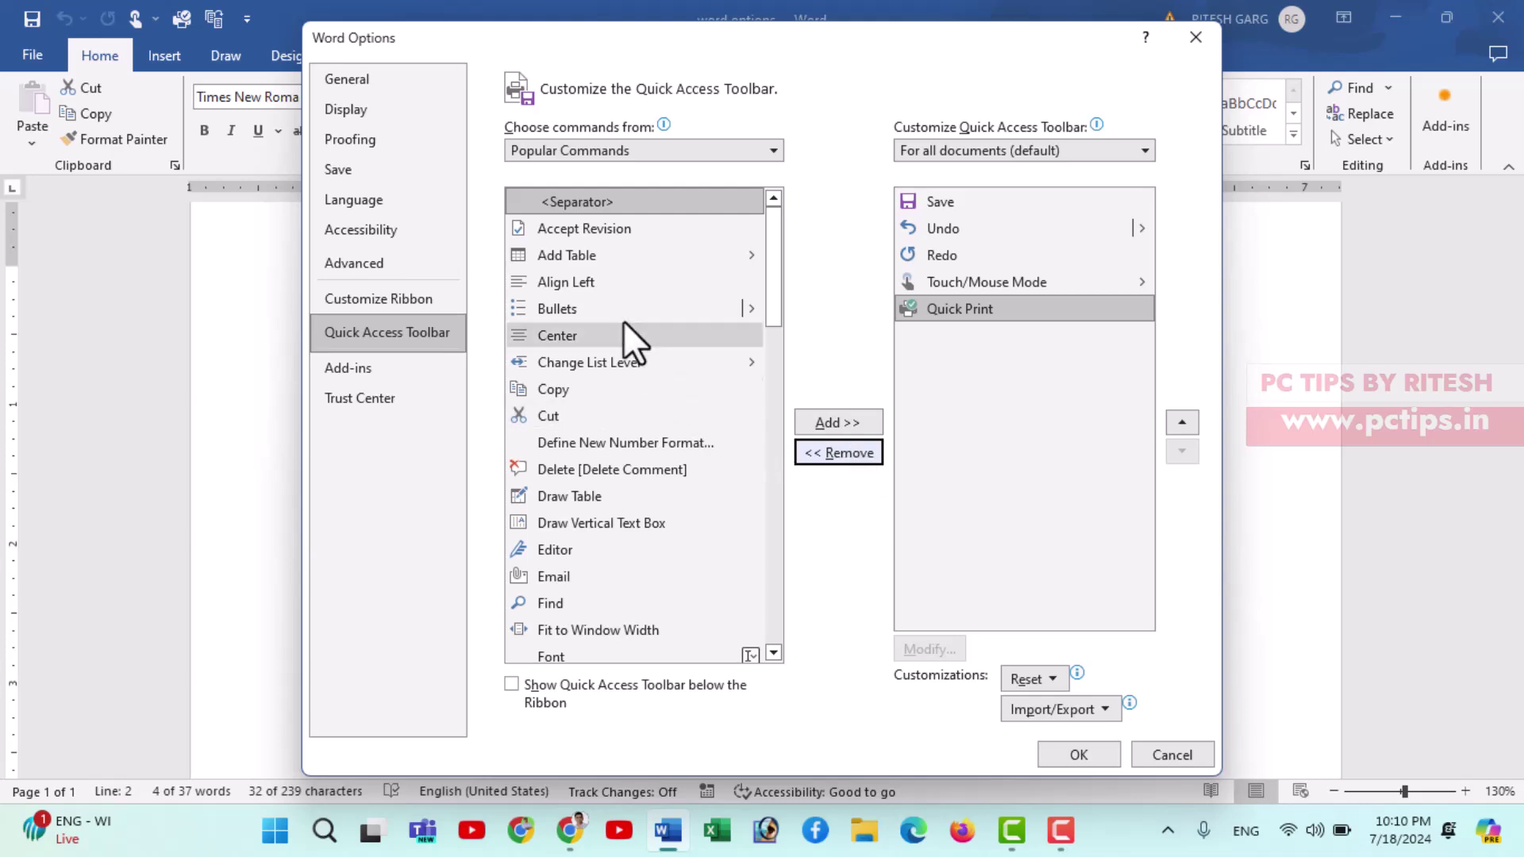
pyautogui.click(583, 247)
pyautogui.click(859, 422)
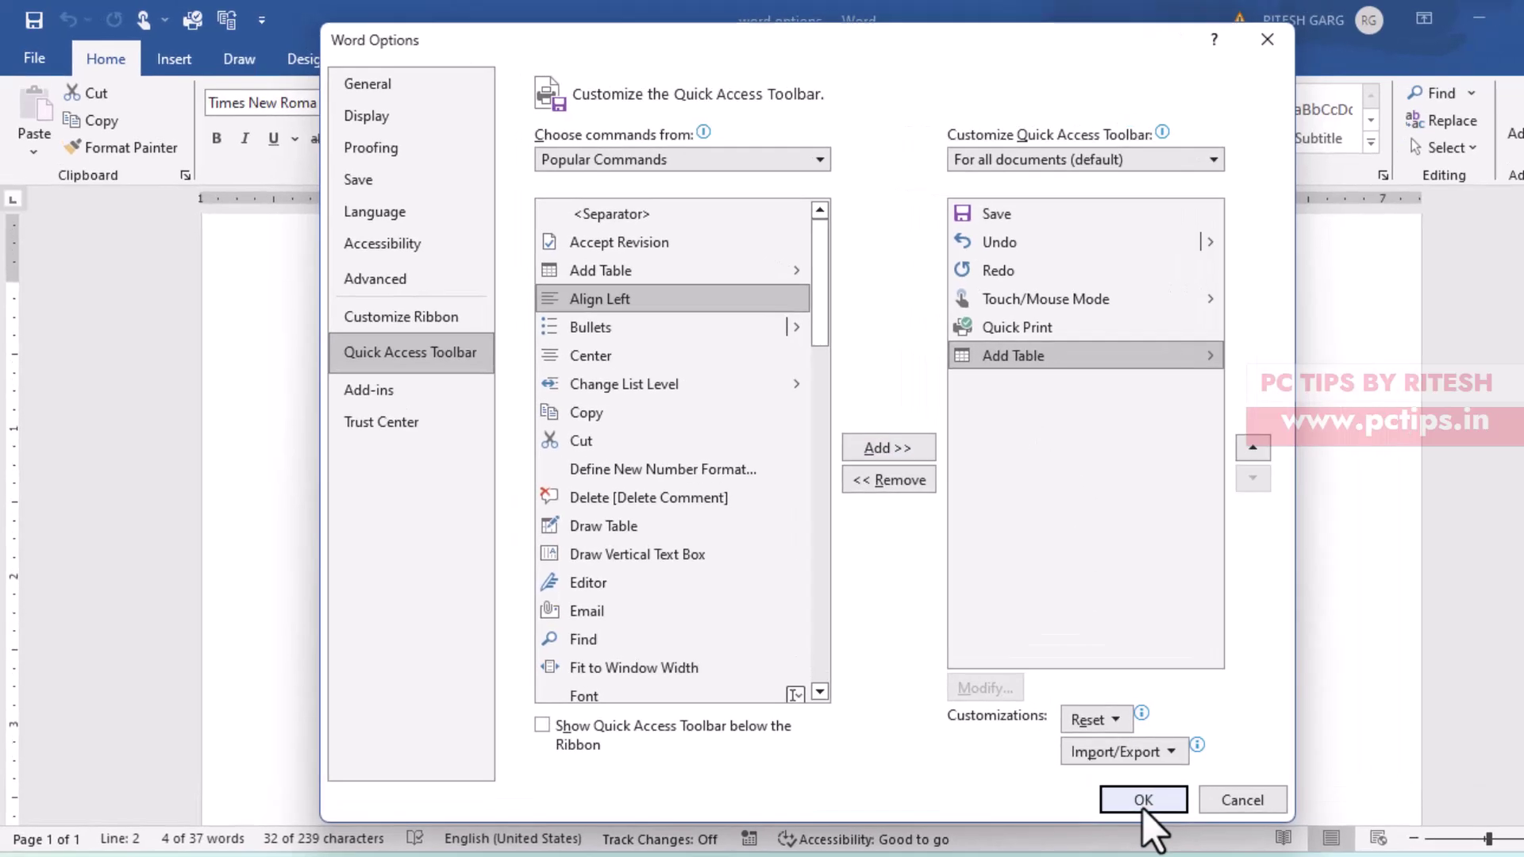
pyautogui.click(1078, 756)
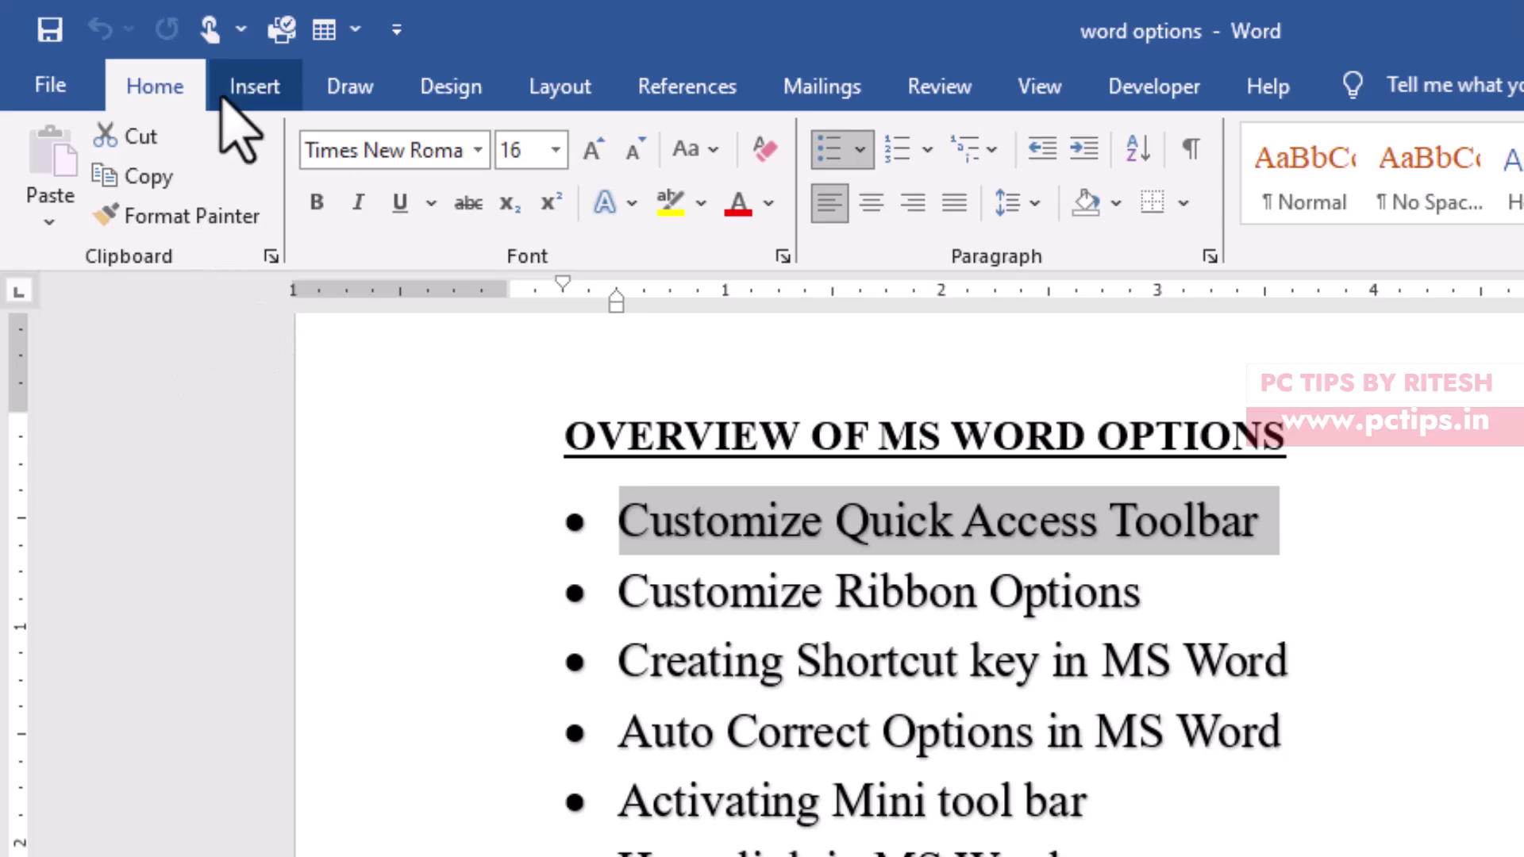
# Step: Show the quick access toolbar below the ribbon, return it above, then reopen its dropdown
pyautogui.click(396, 30)
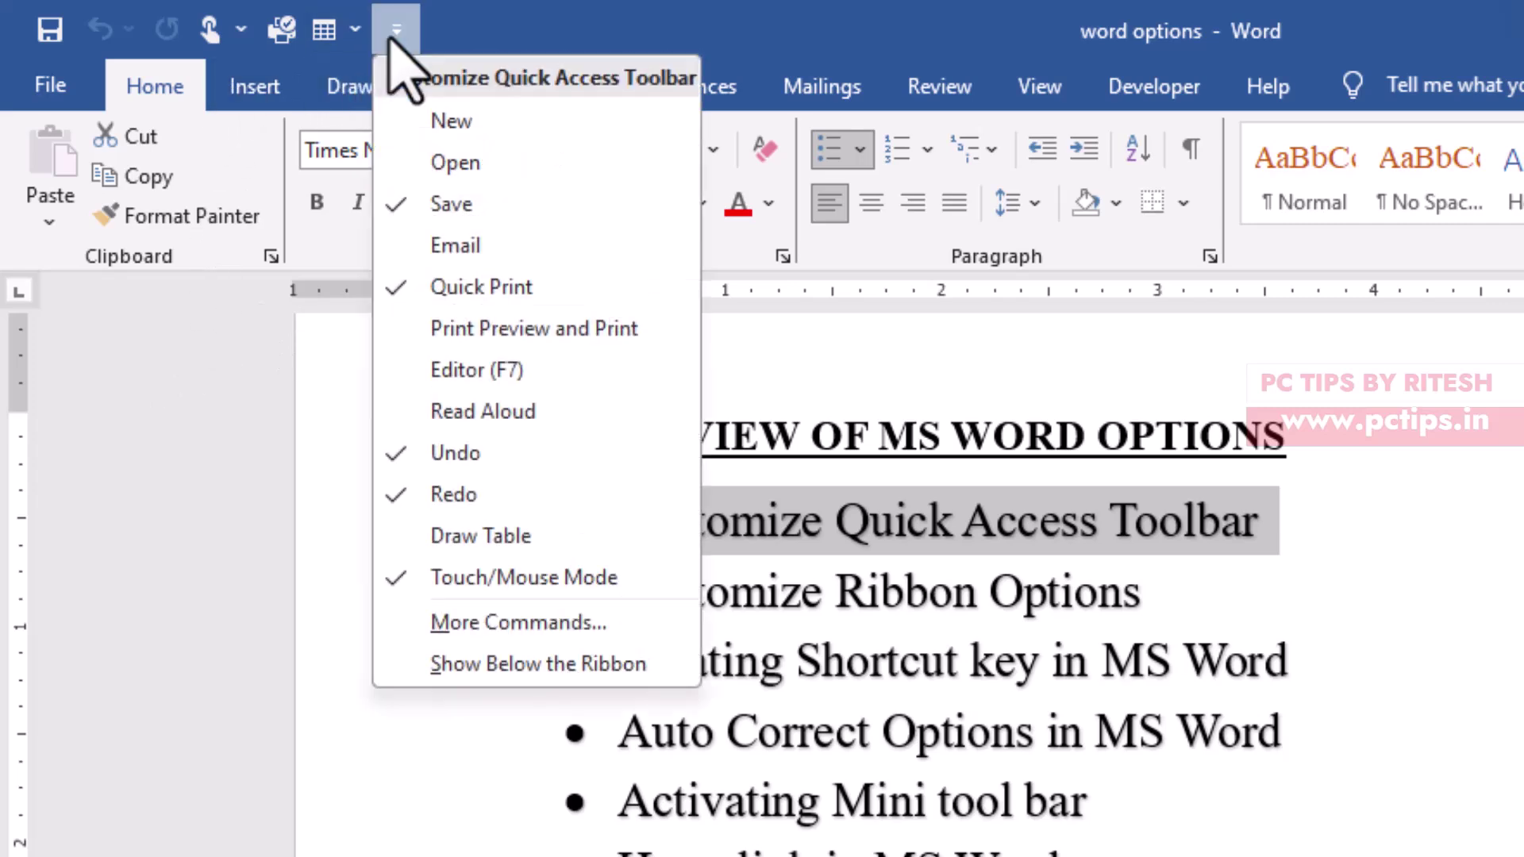
pyautogui.click(538, 664)
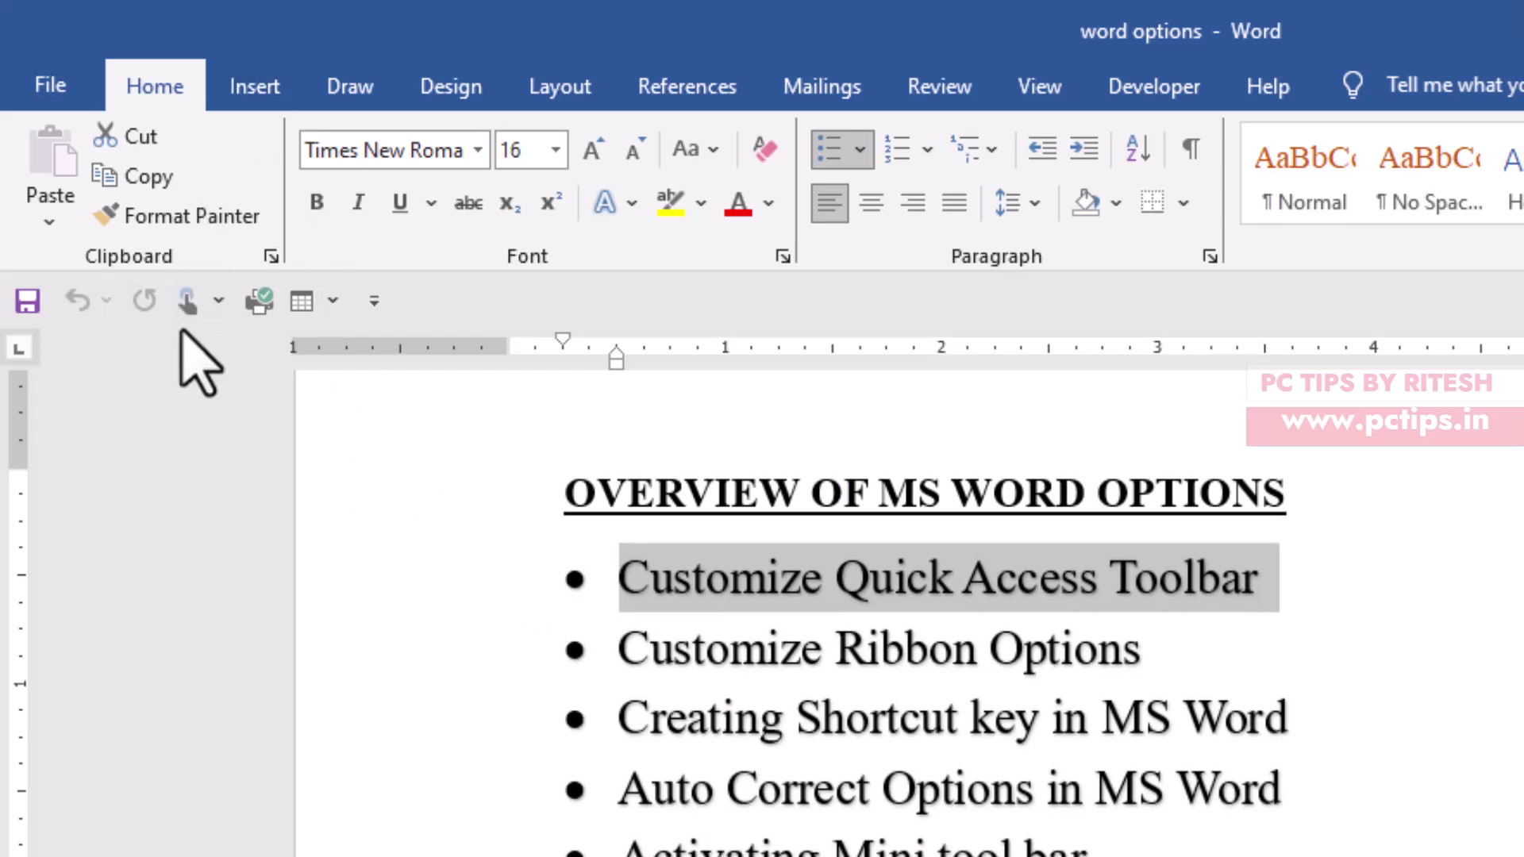
pyautogui.click(374, 300)
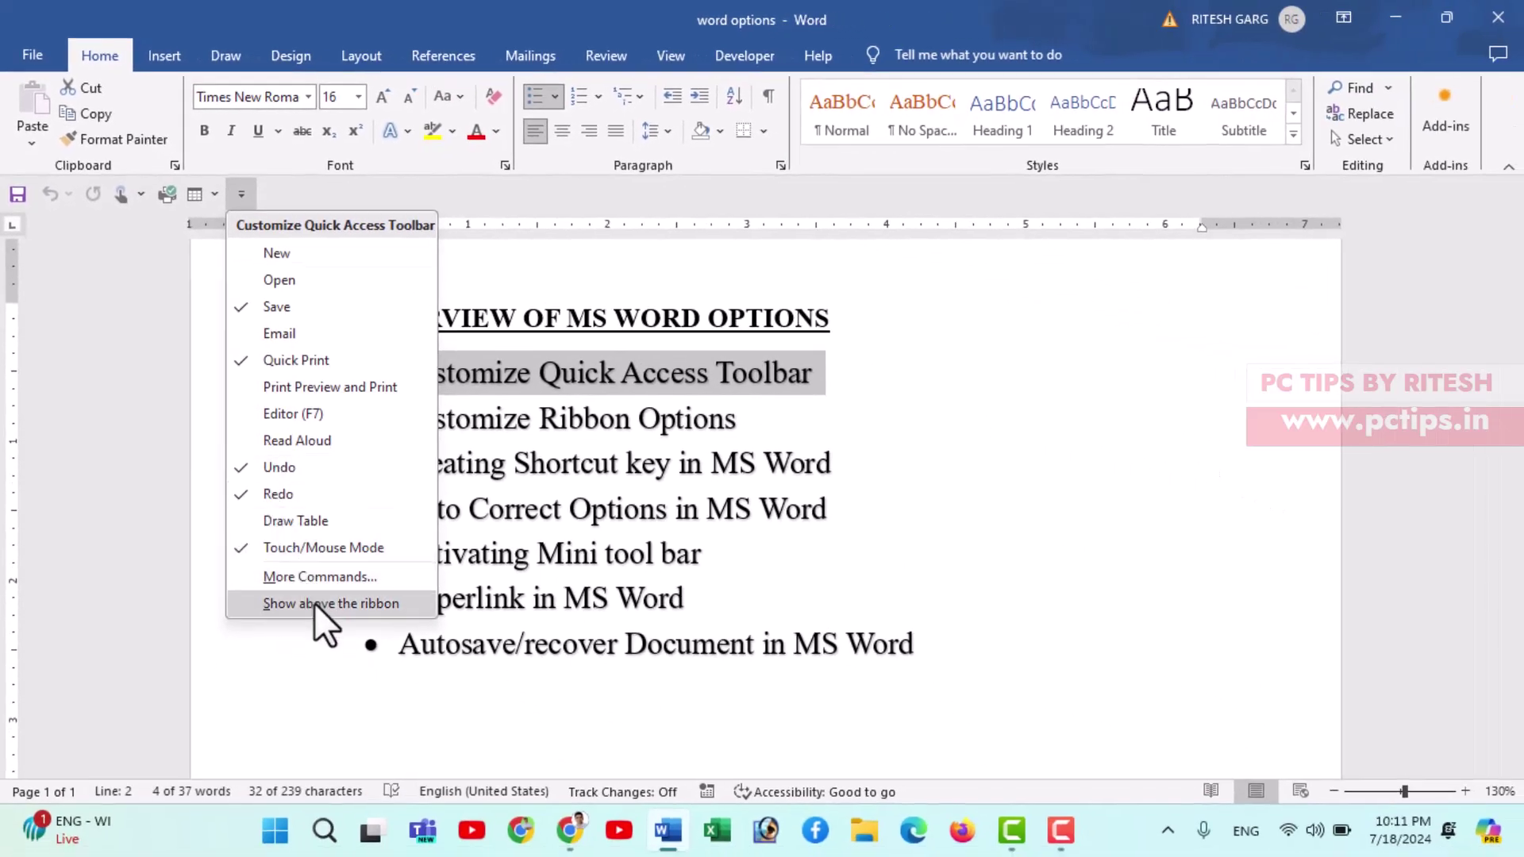
pyautogui.click(318, 630)
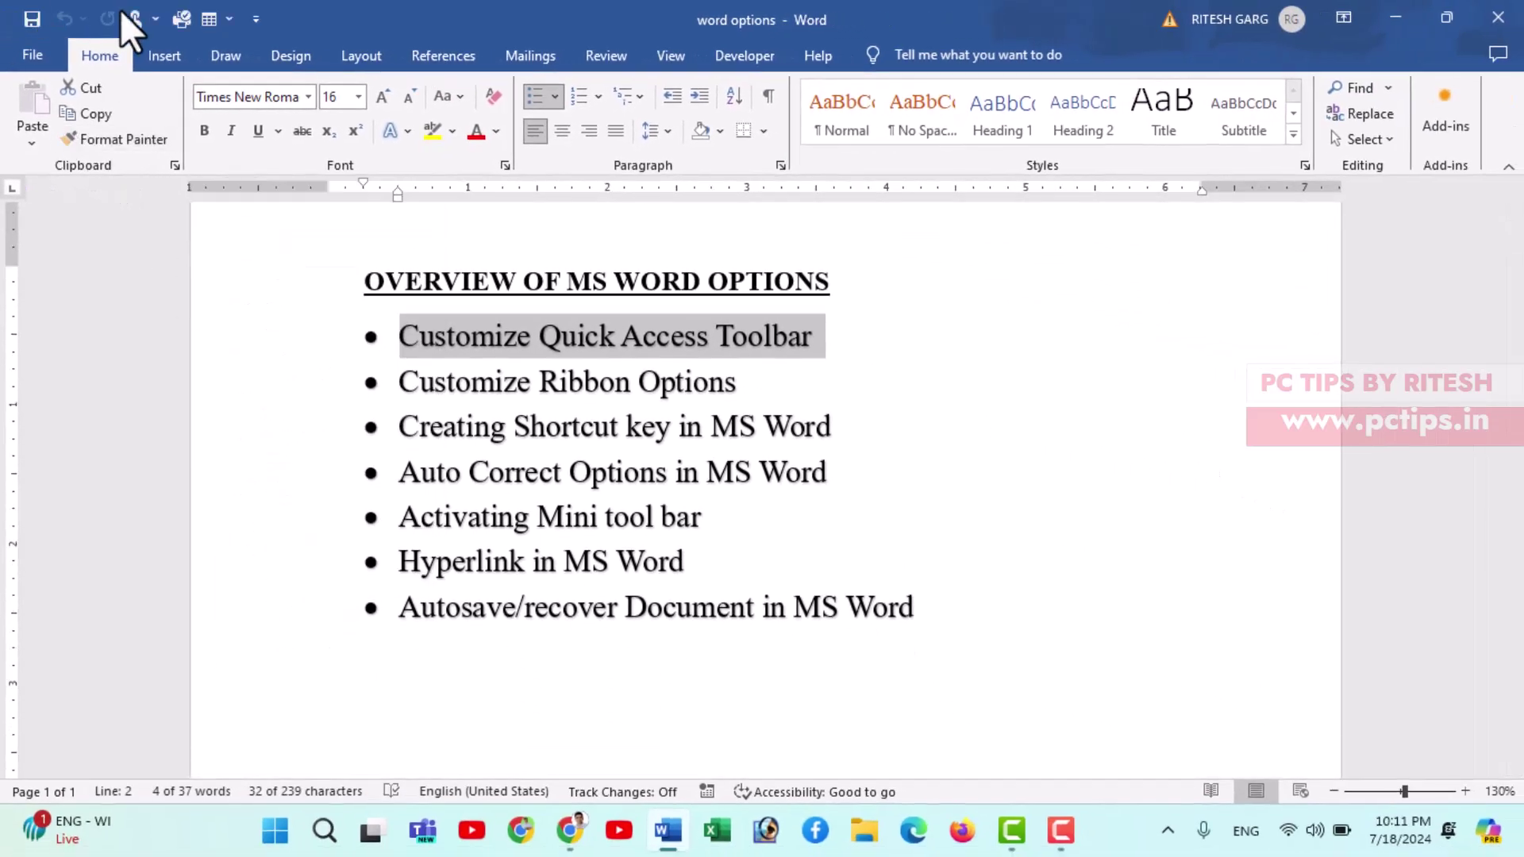
pyautogui.click(251, 21)
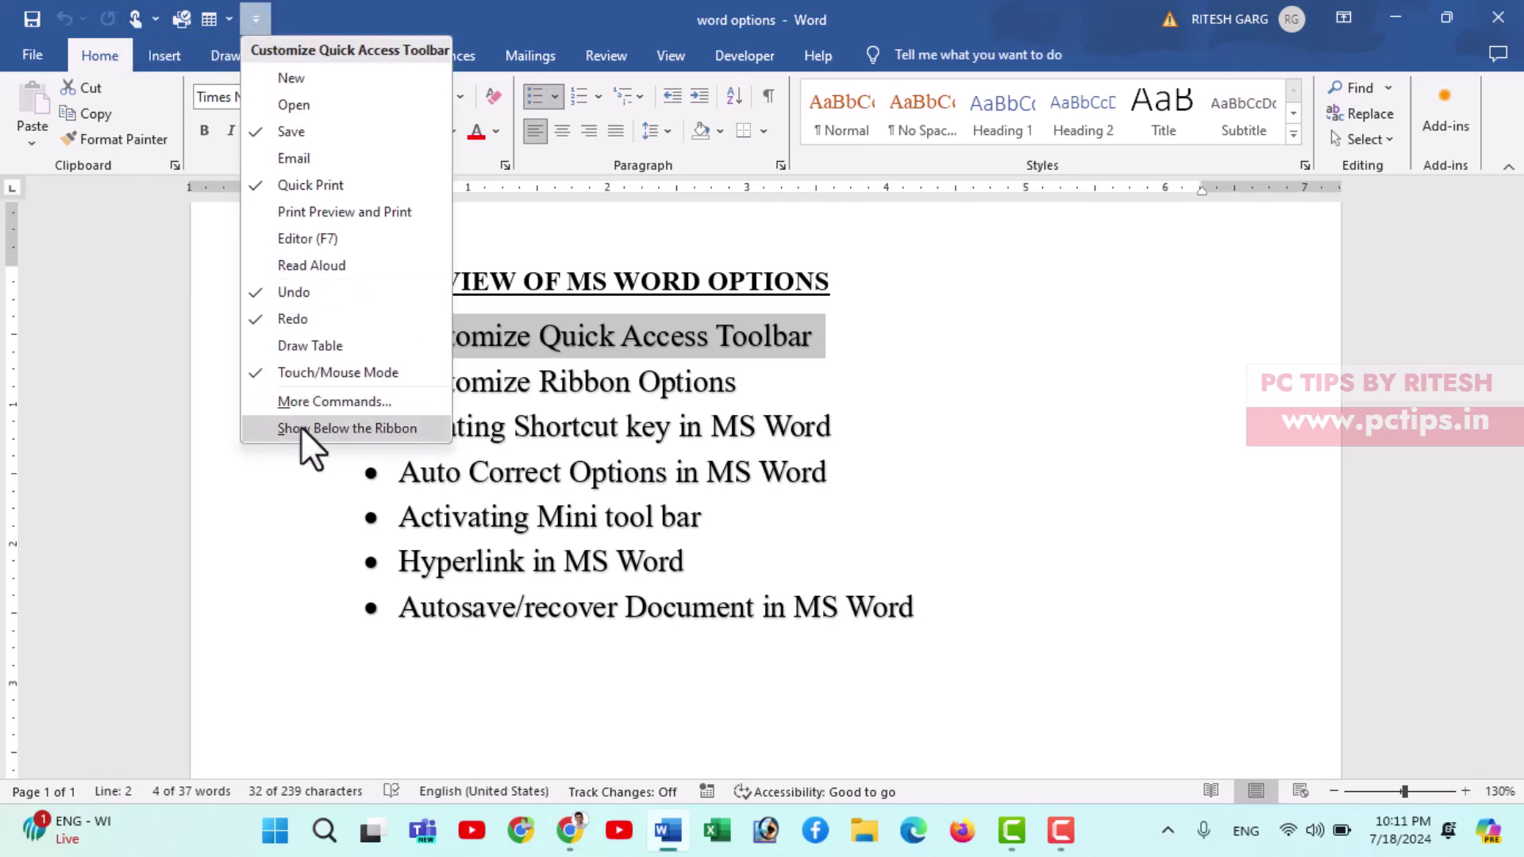
pyautogui.click(304, 405)
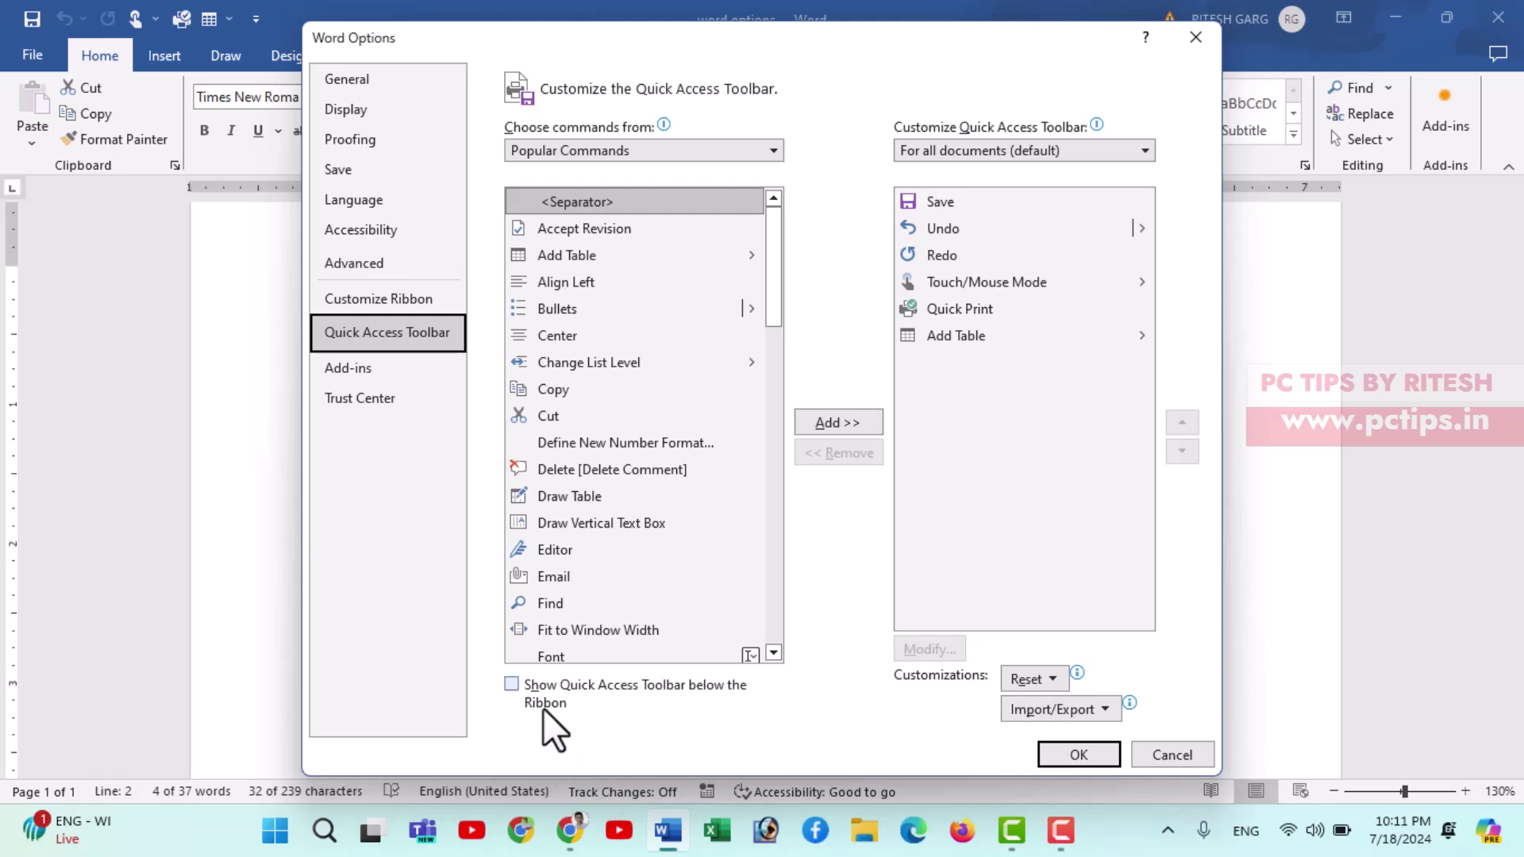
pyautogui.click(512, 686)
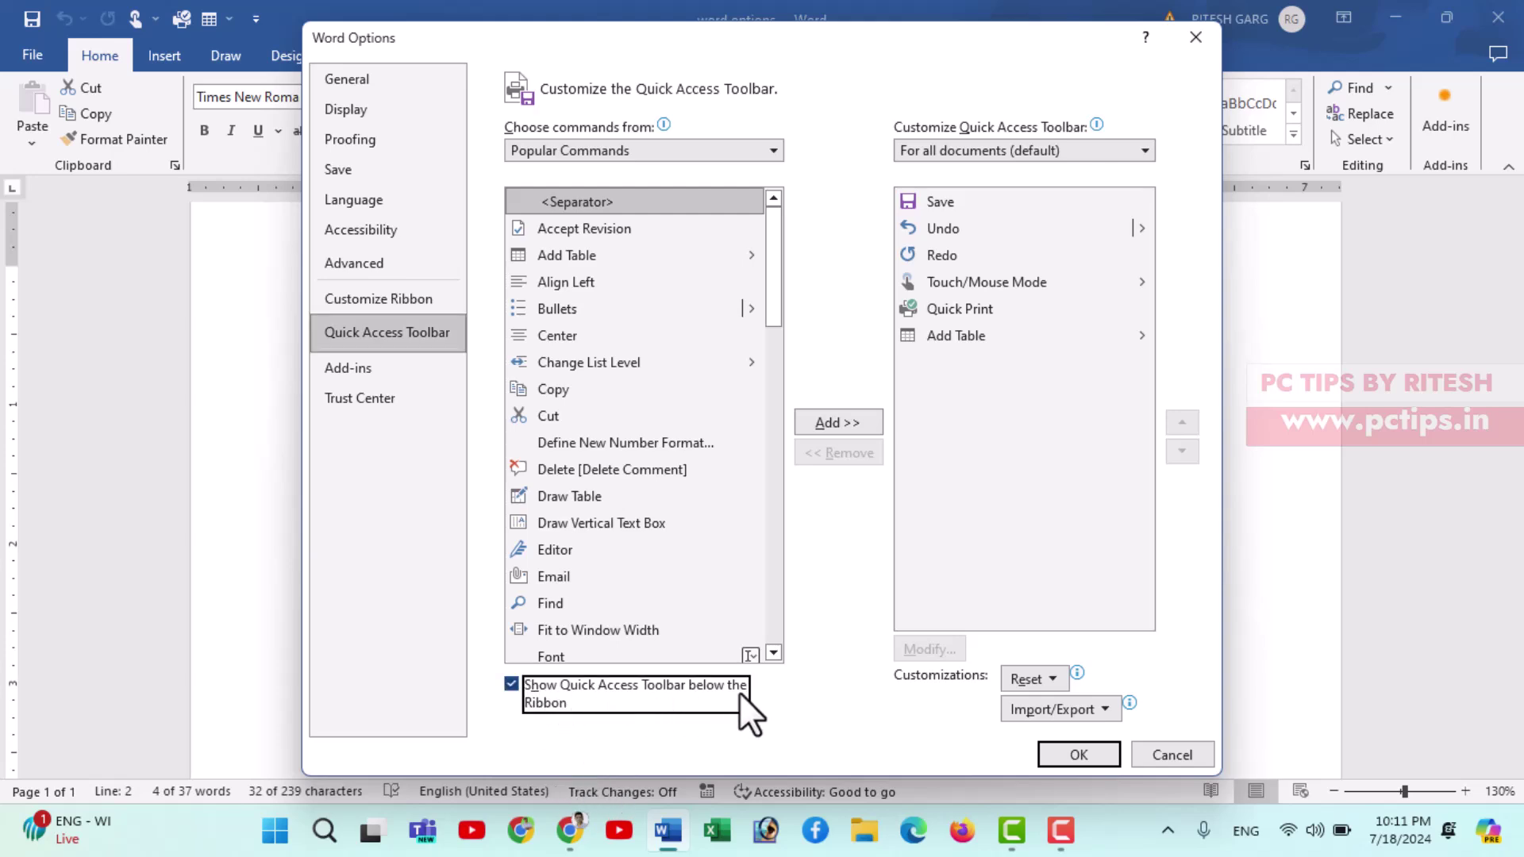
pyautogui.click(1170, 749)
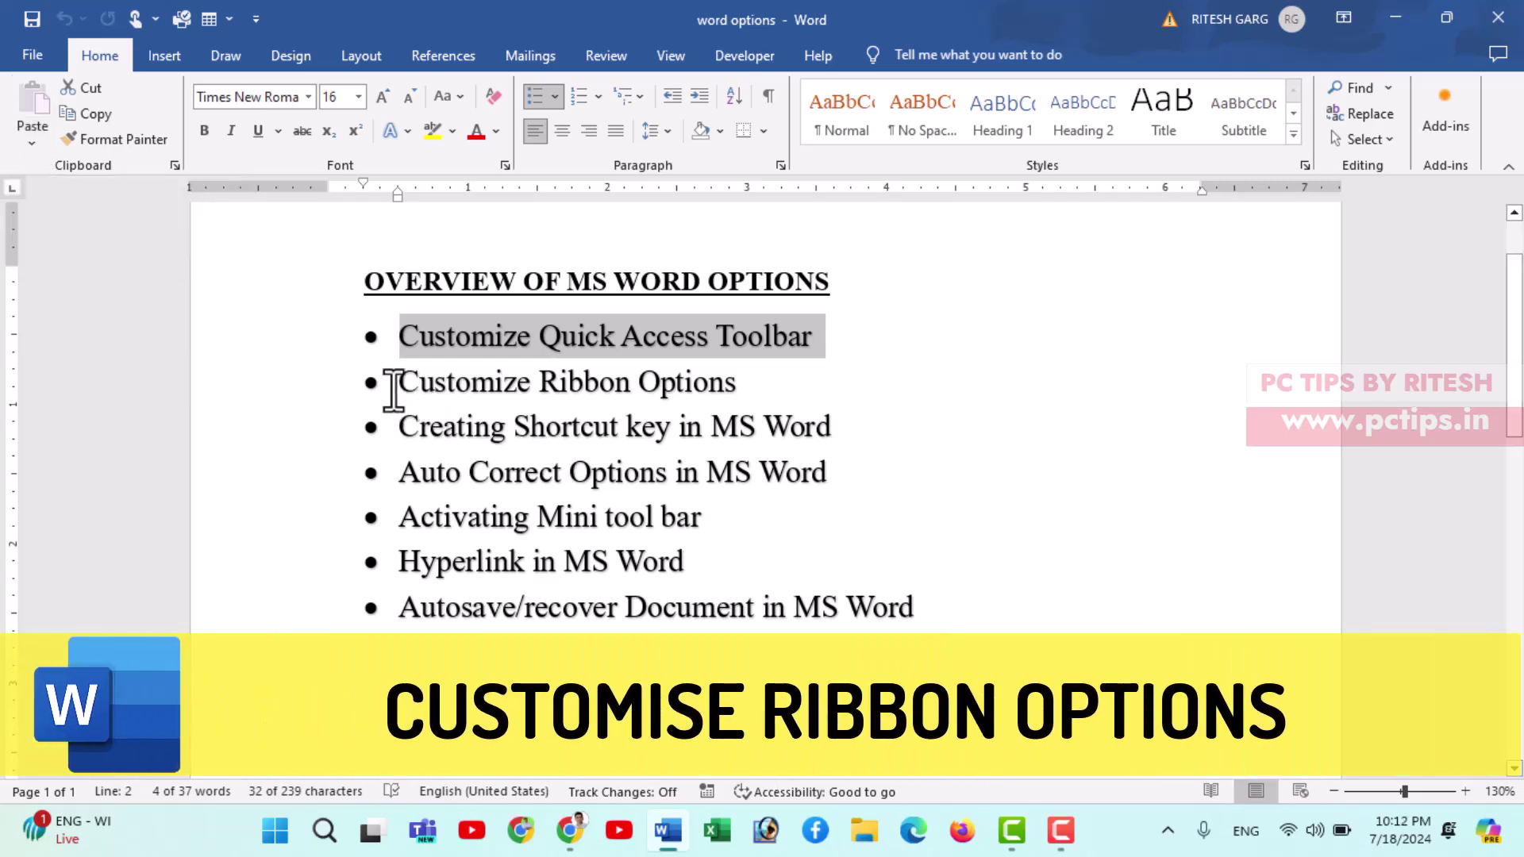
# Step: Select the 'Customize Ribbon Options' bullet text
pyautogui.moveTo(401, 384); pyautogui.dragTo(719, 383)
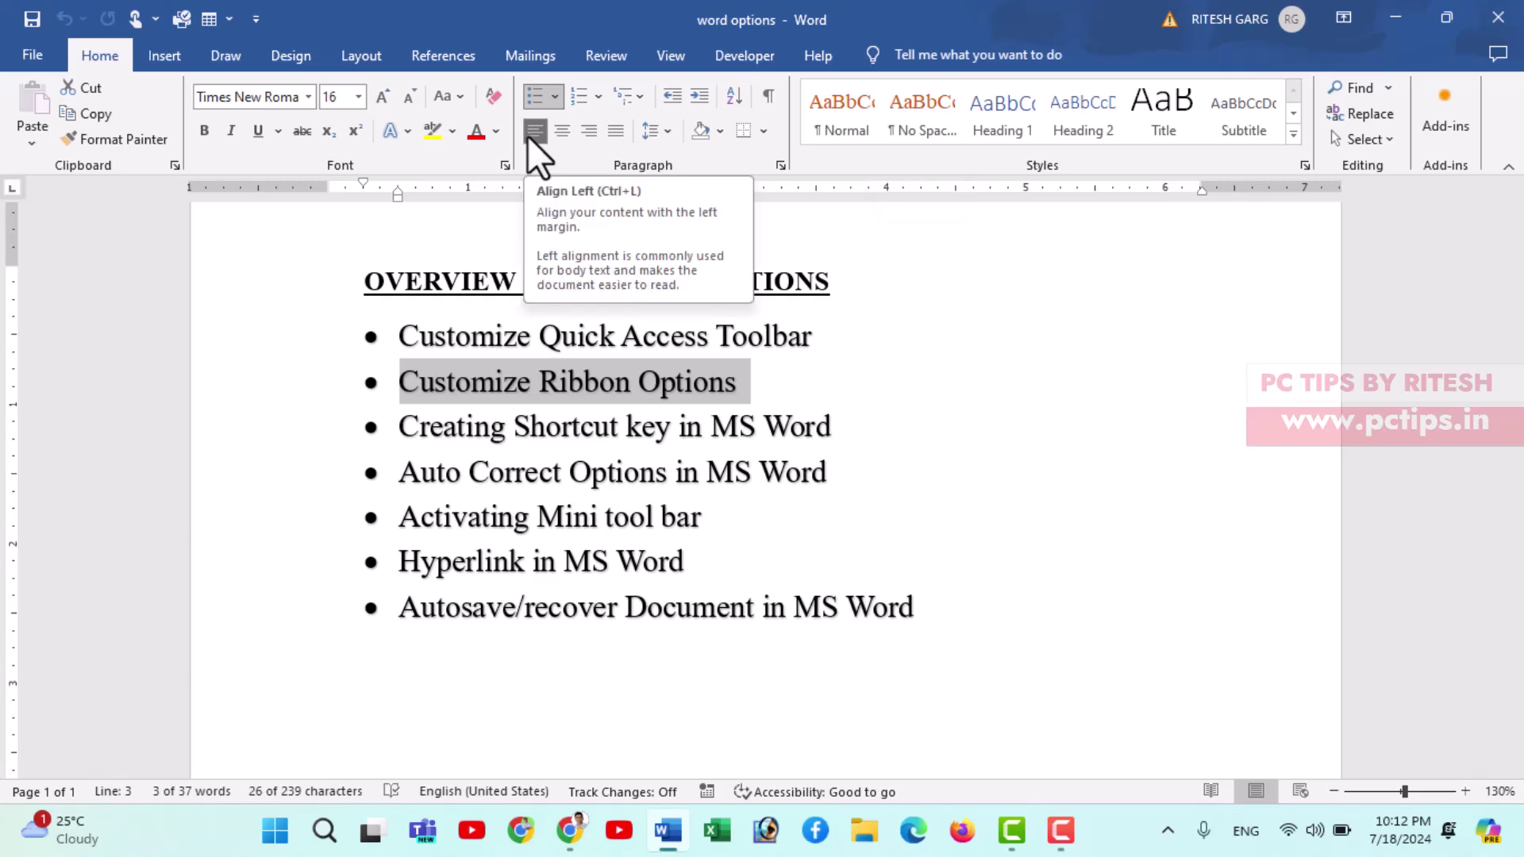
# Step: Open Word Options at Customize Ribbon and scroll down the Main Tabs list
pyautogui.click(13, 54)
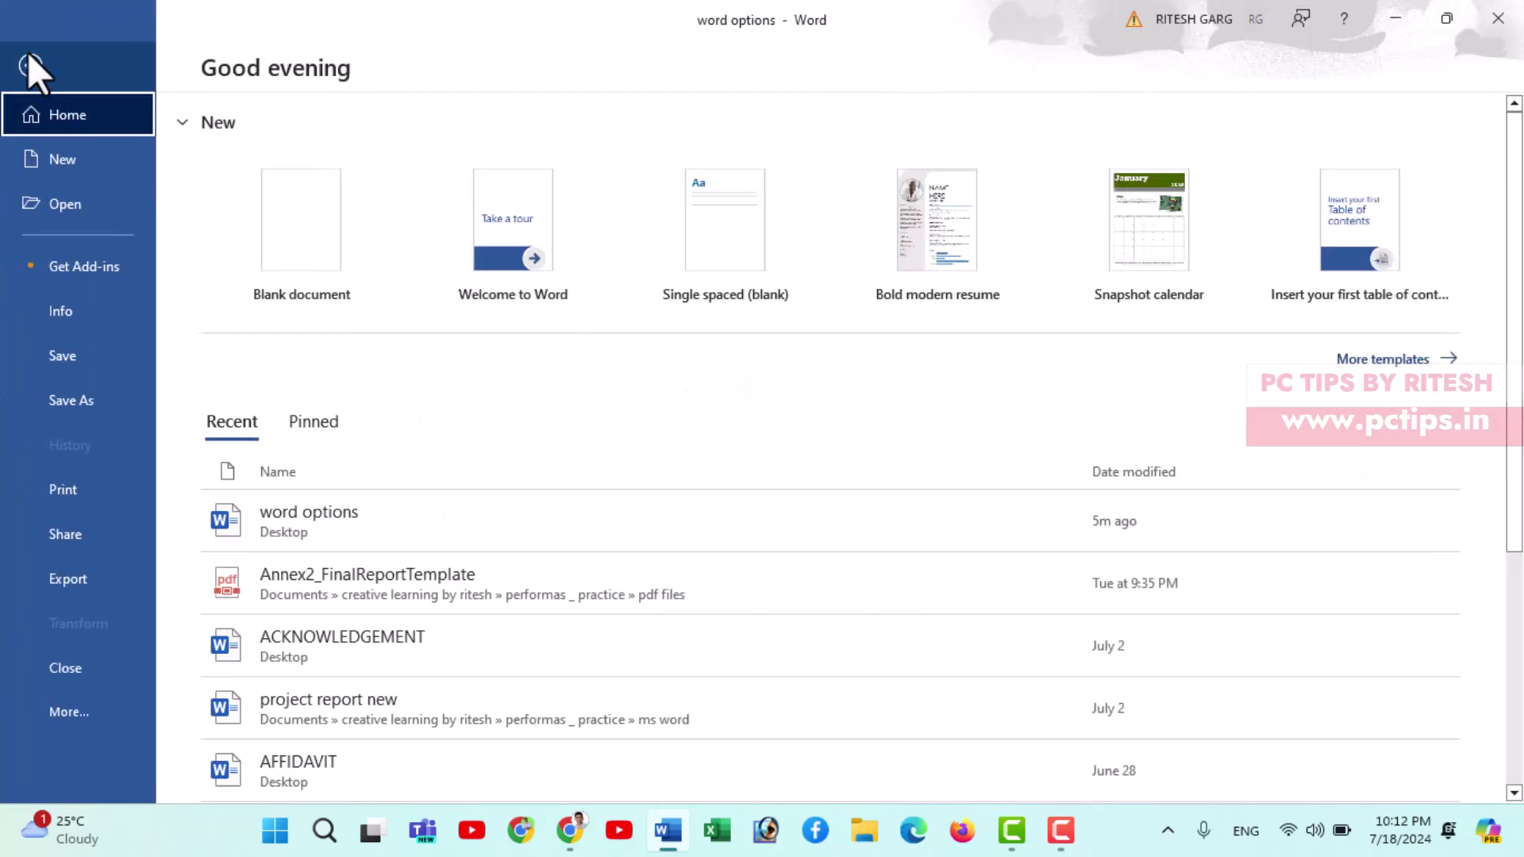
pyautogui.click(79, 711)
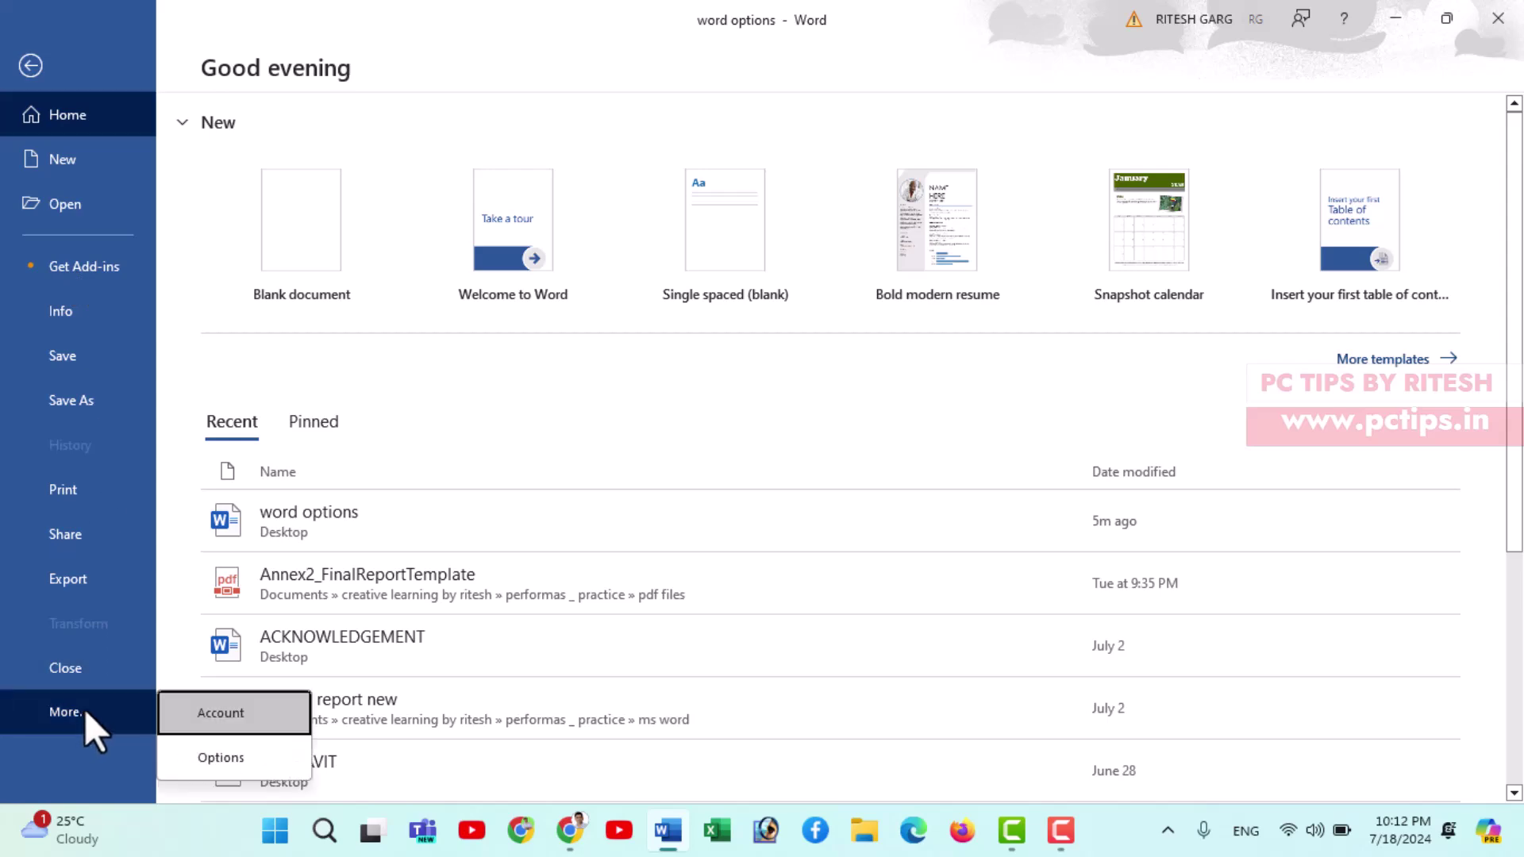
pyautogui.click(222, 754)
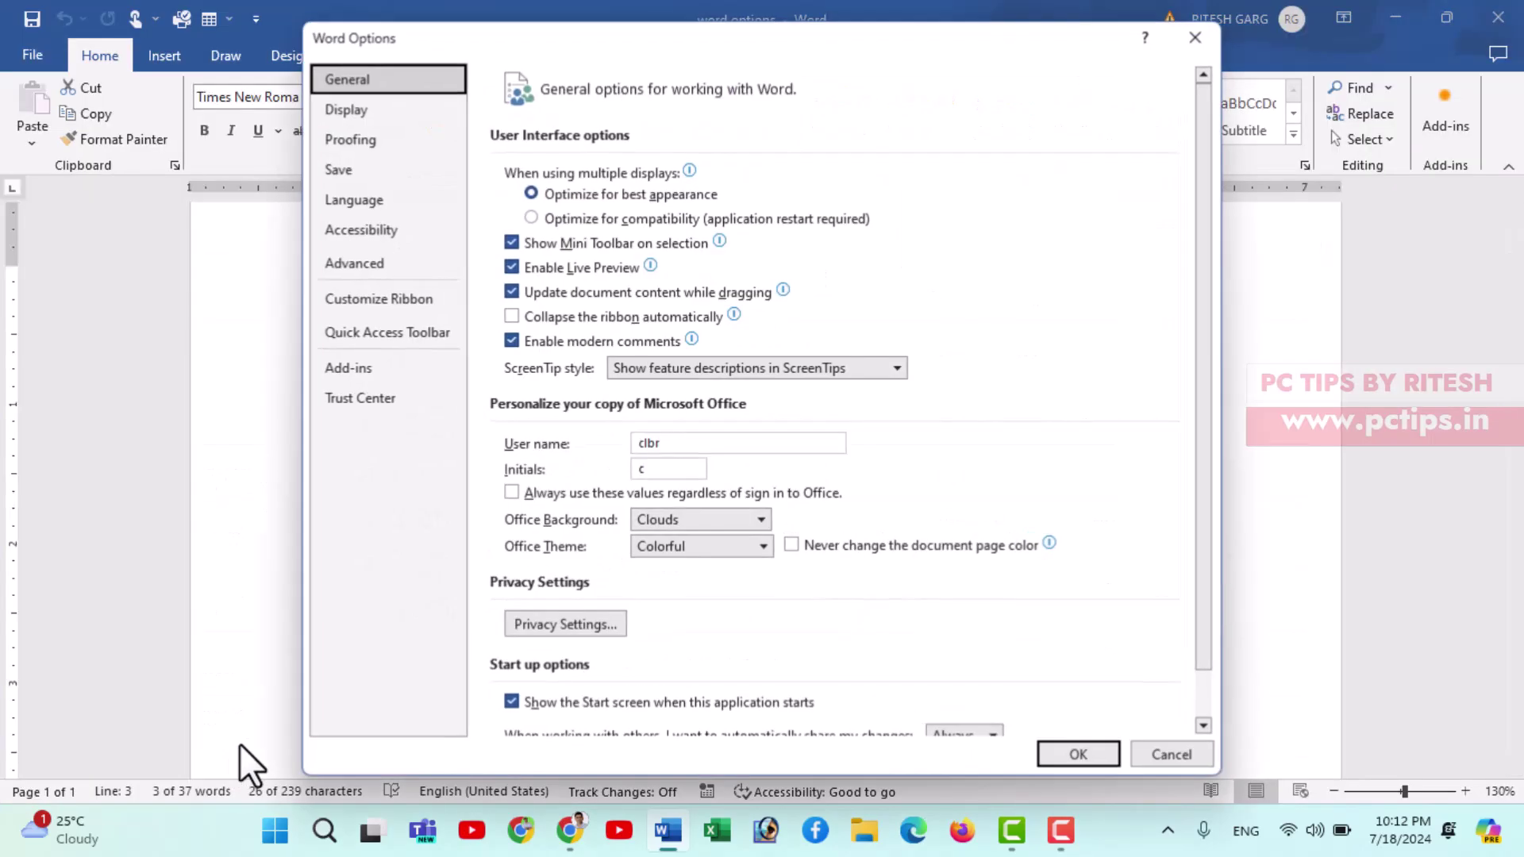
pyautogui.click(359, 305)
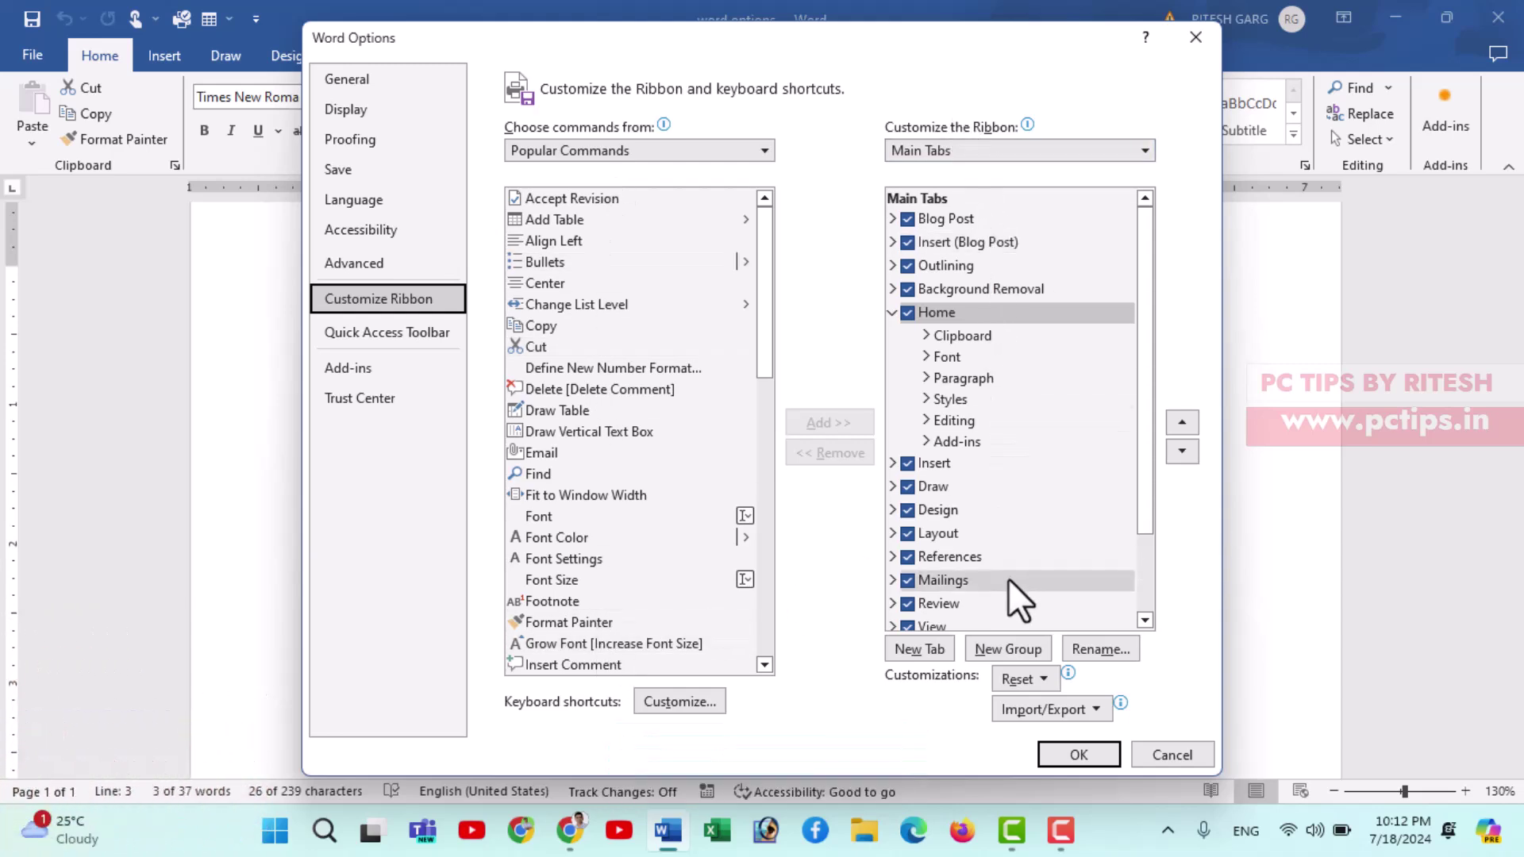
pyautogui.scroll(-2, 1013, 534)
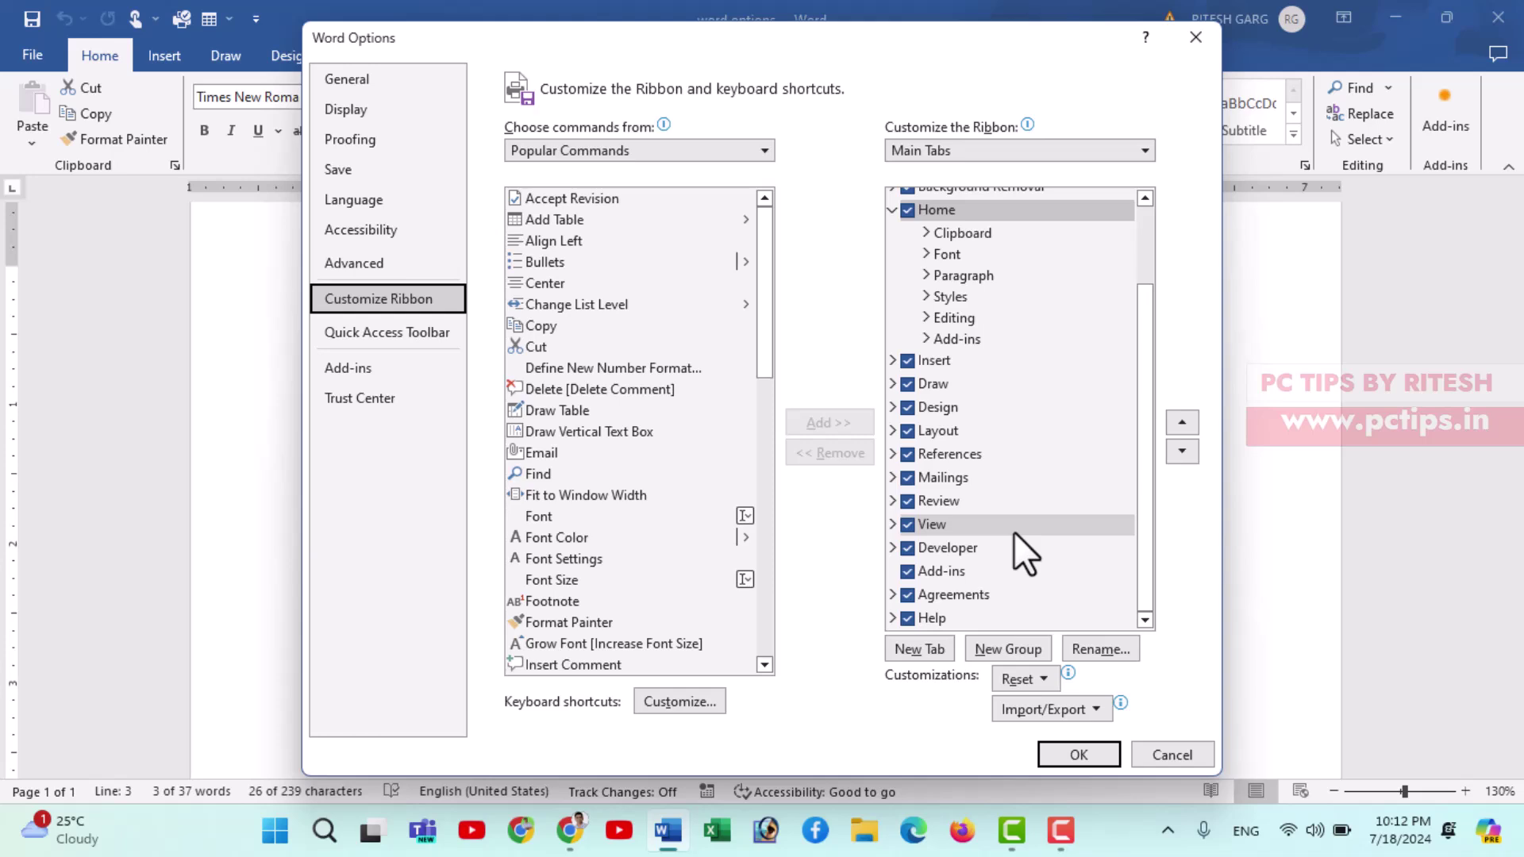
# Step: Add a new ribbon tab after Home, rename it 'favroite', and select its New Group (Custom)
pyautogui.click(912, 650)
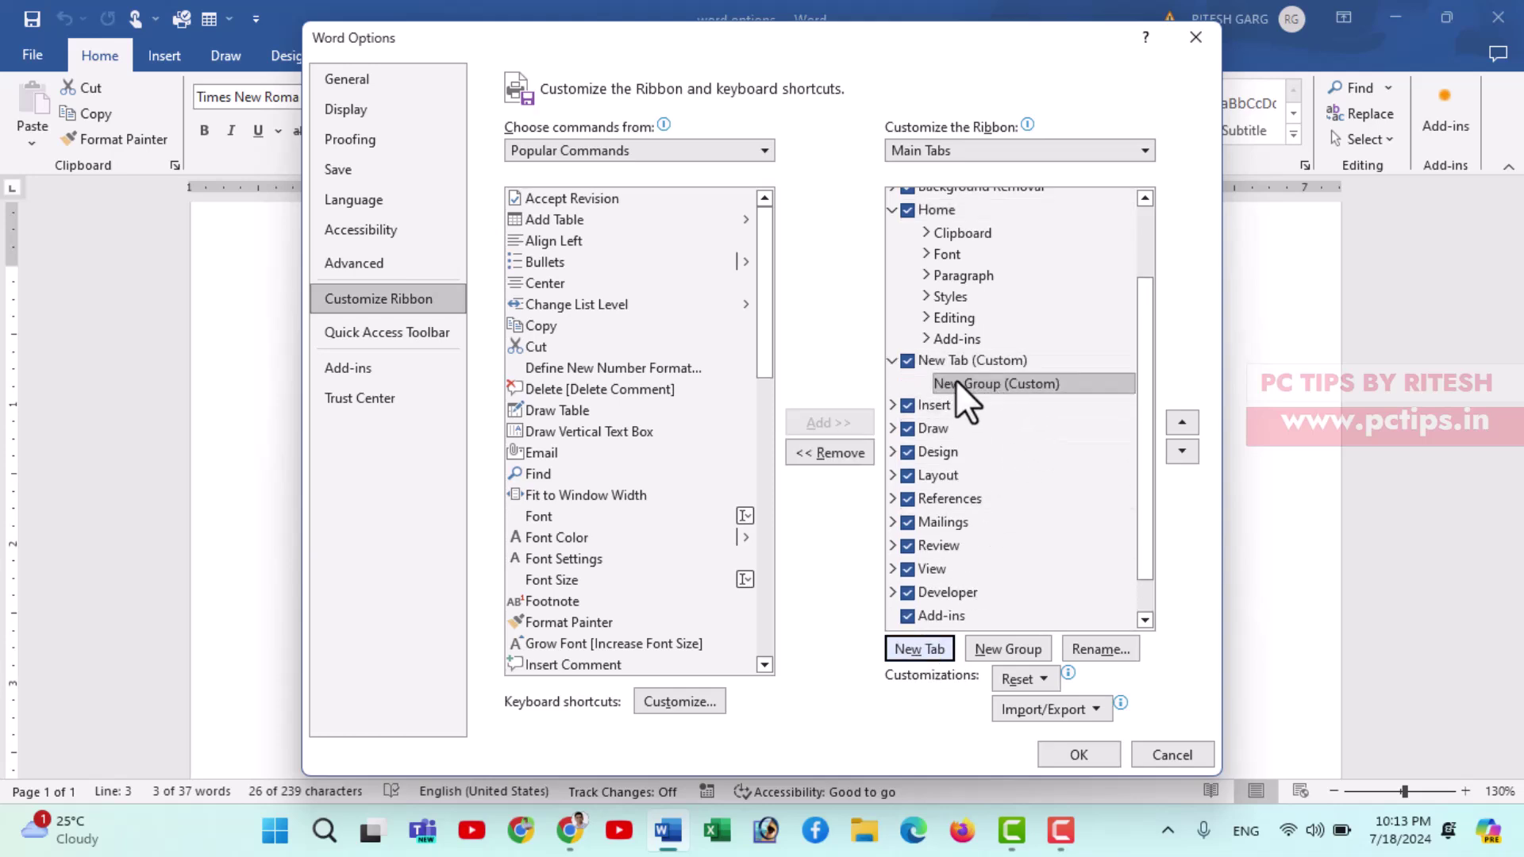
pyautogui.click(978, 365)
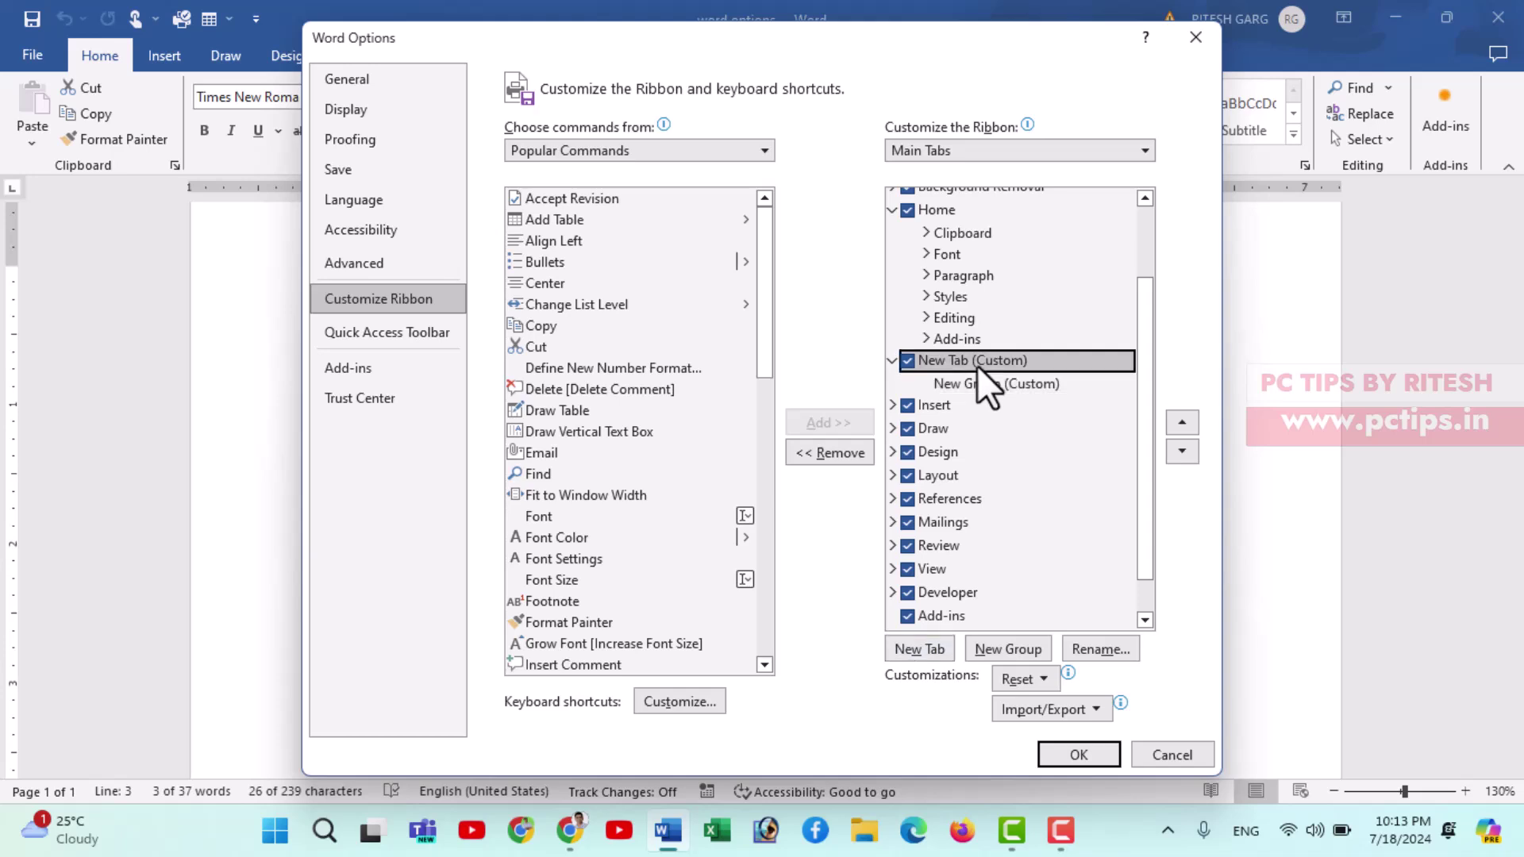
pyautogui.click(1106, 655)
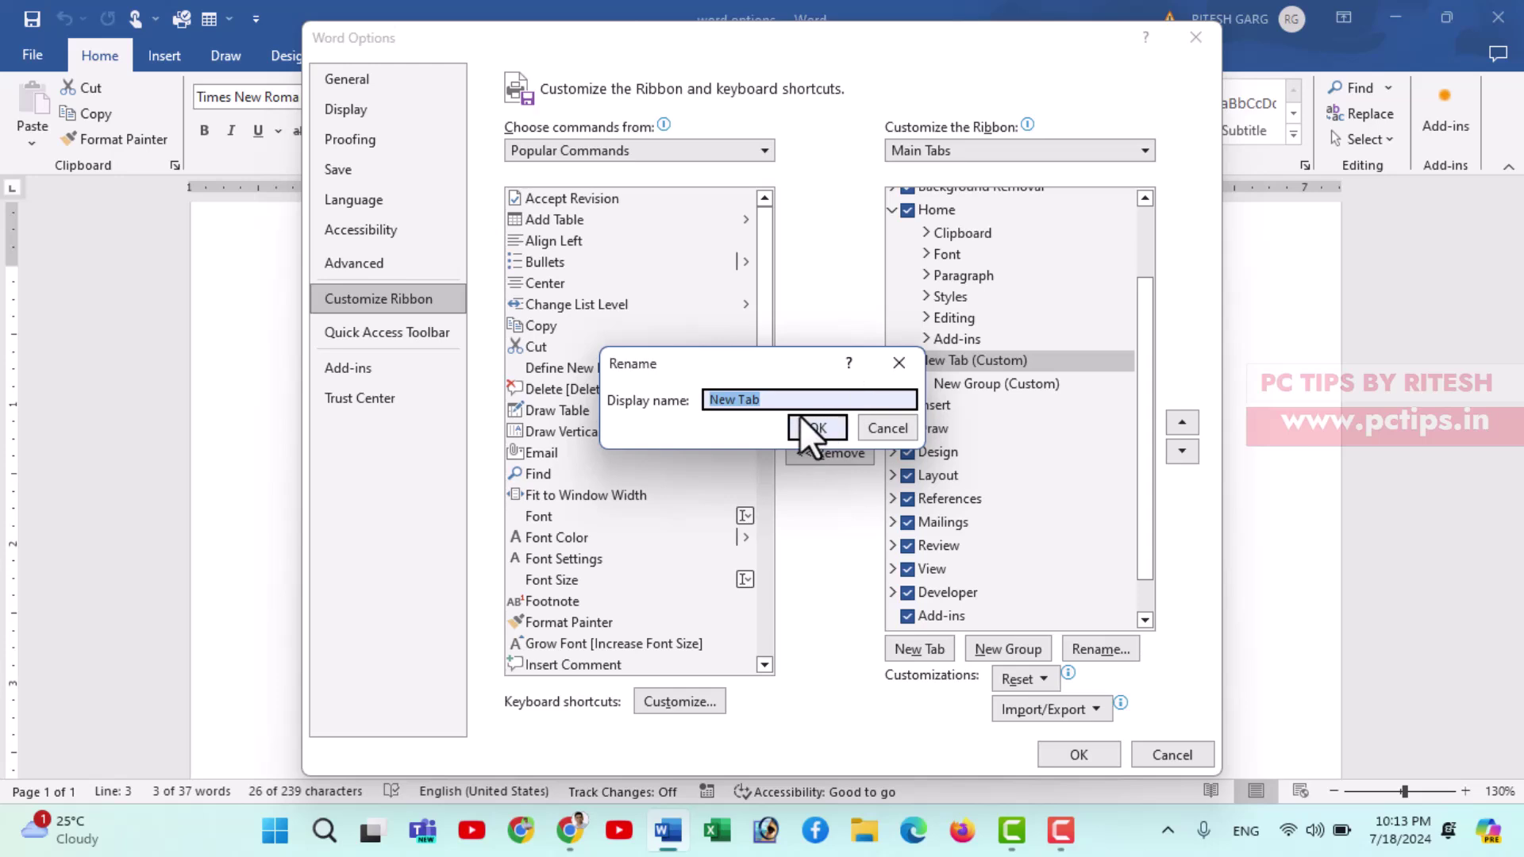
pyautogui.write('f')
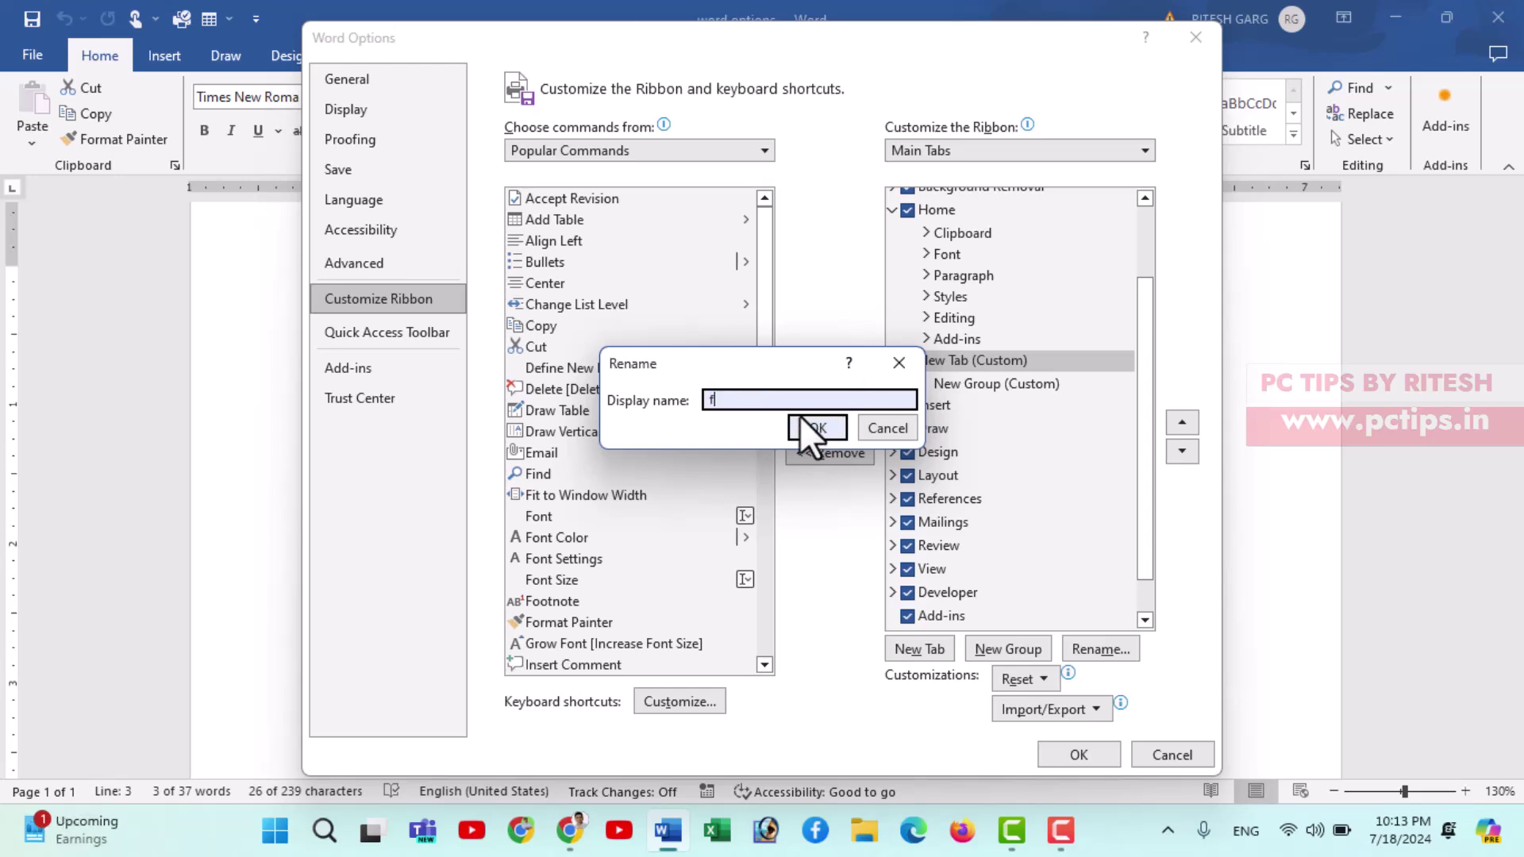
pyautogui.write('avr')
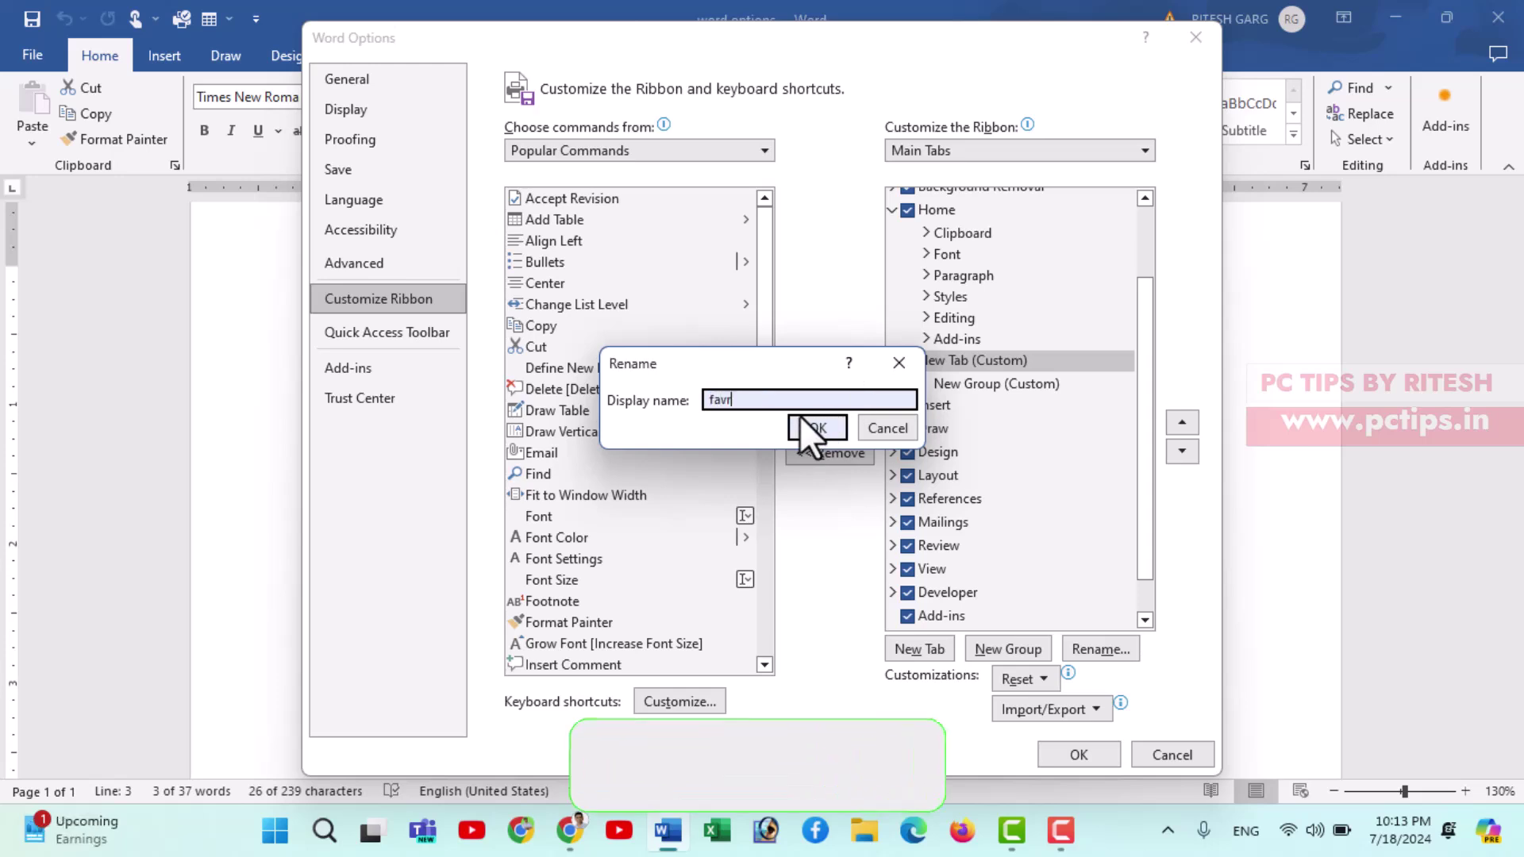
pyautogui.write('oit')
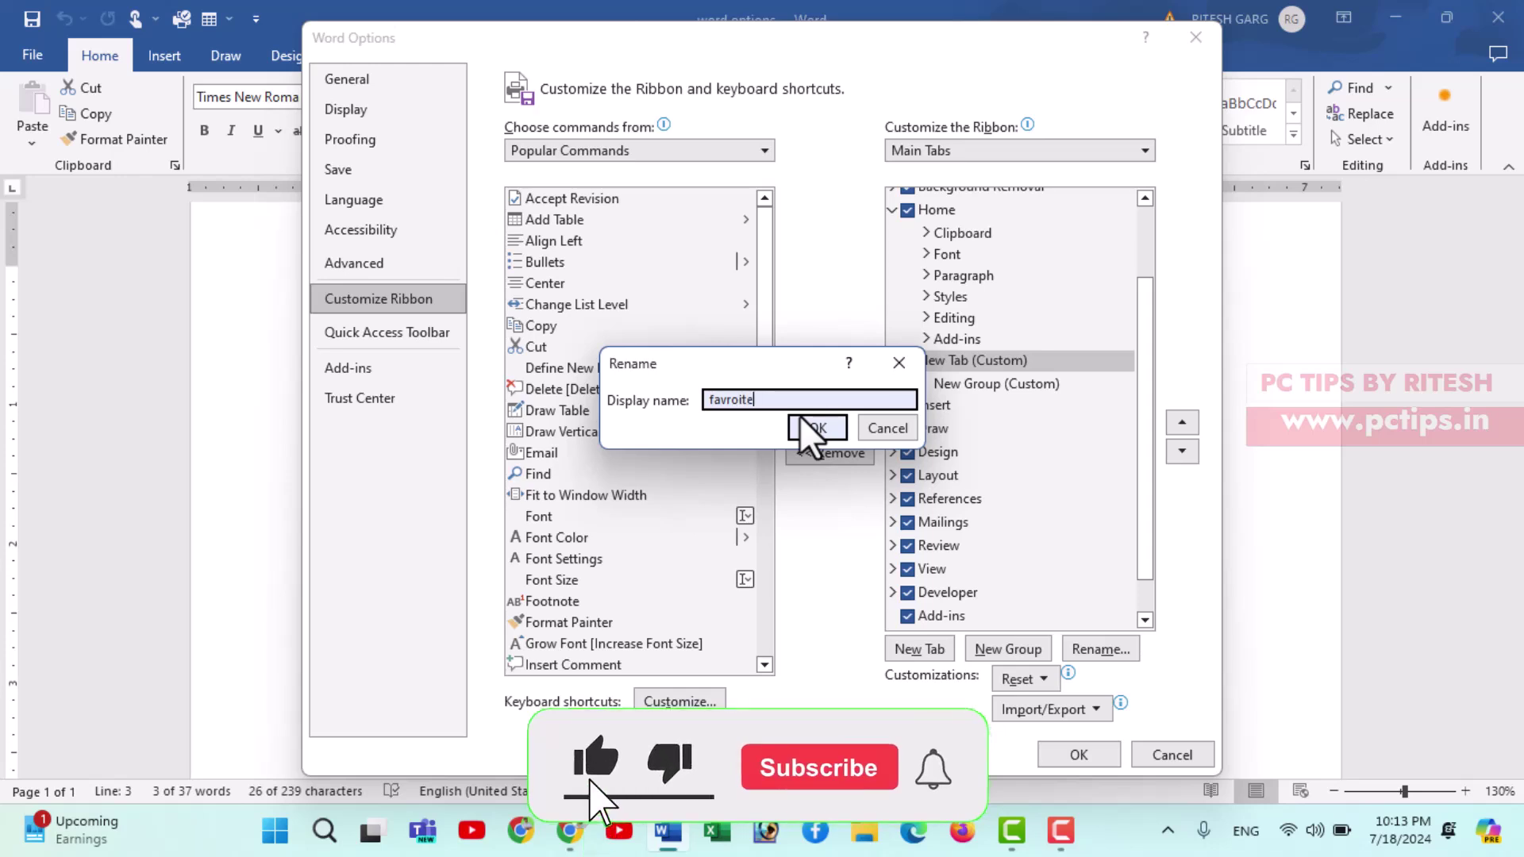
pyautogui.write('e')
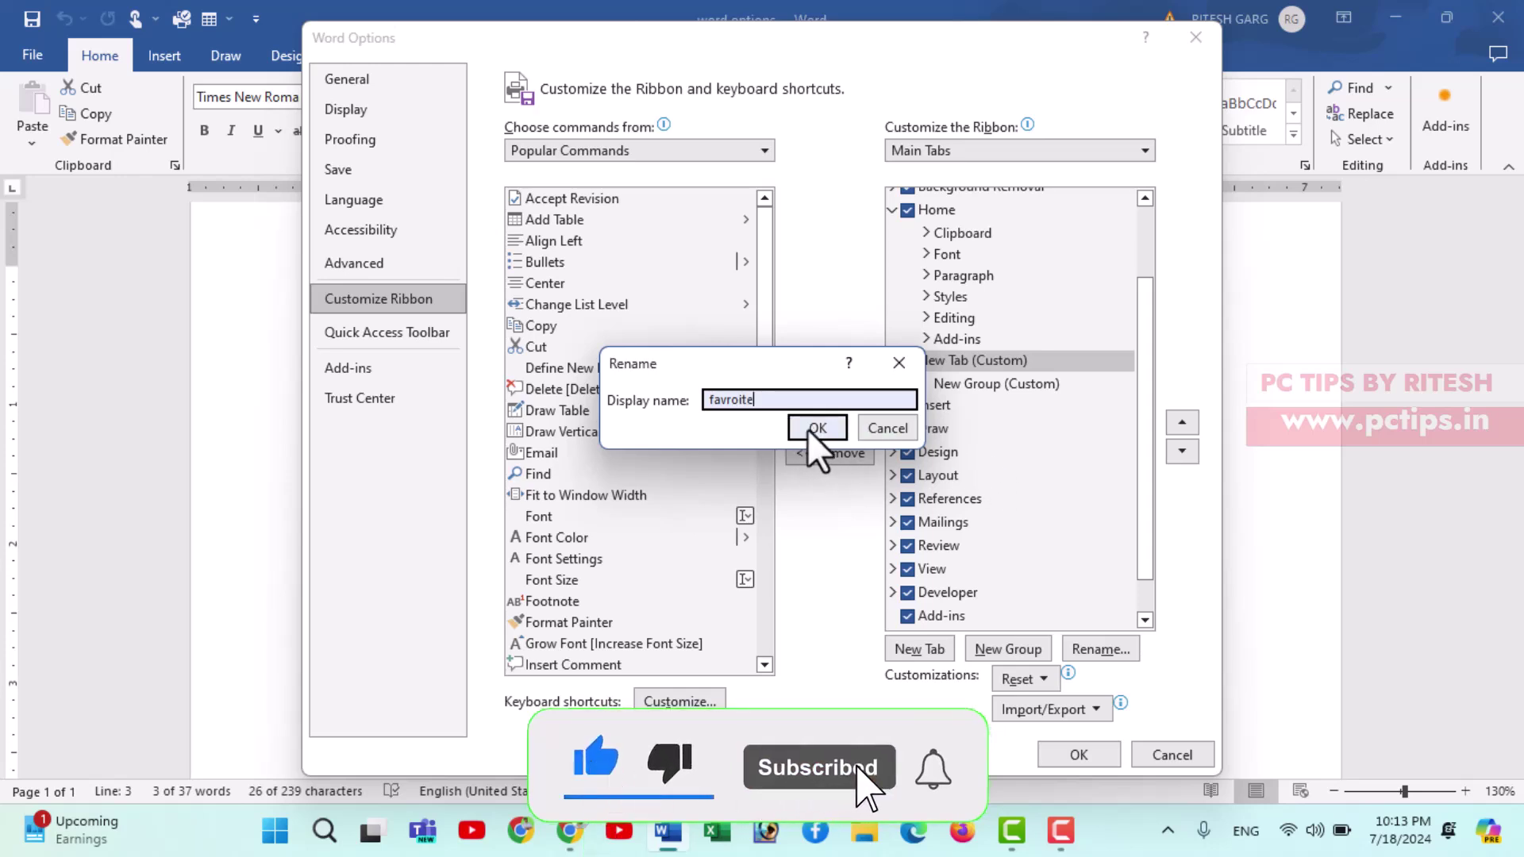
pyautogui.click(810, 429)
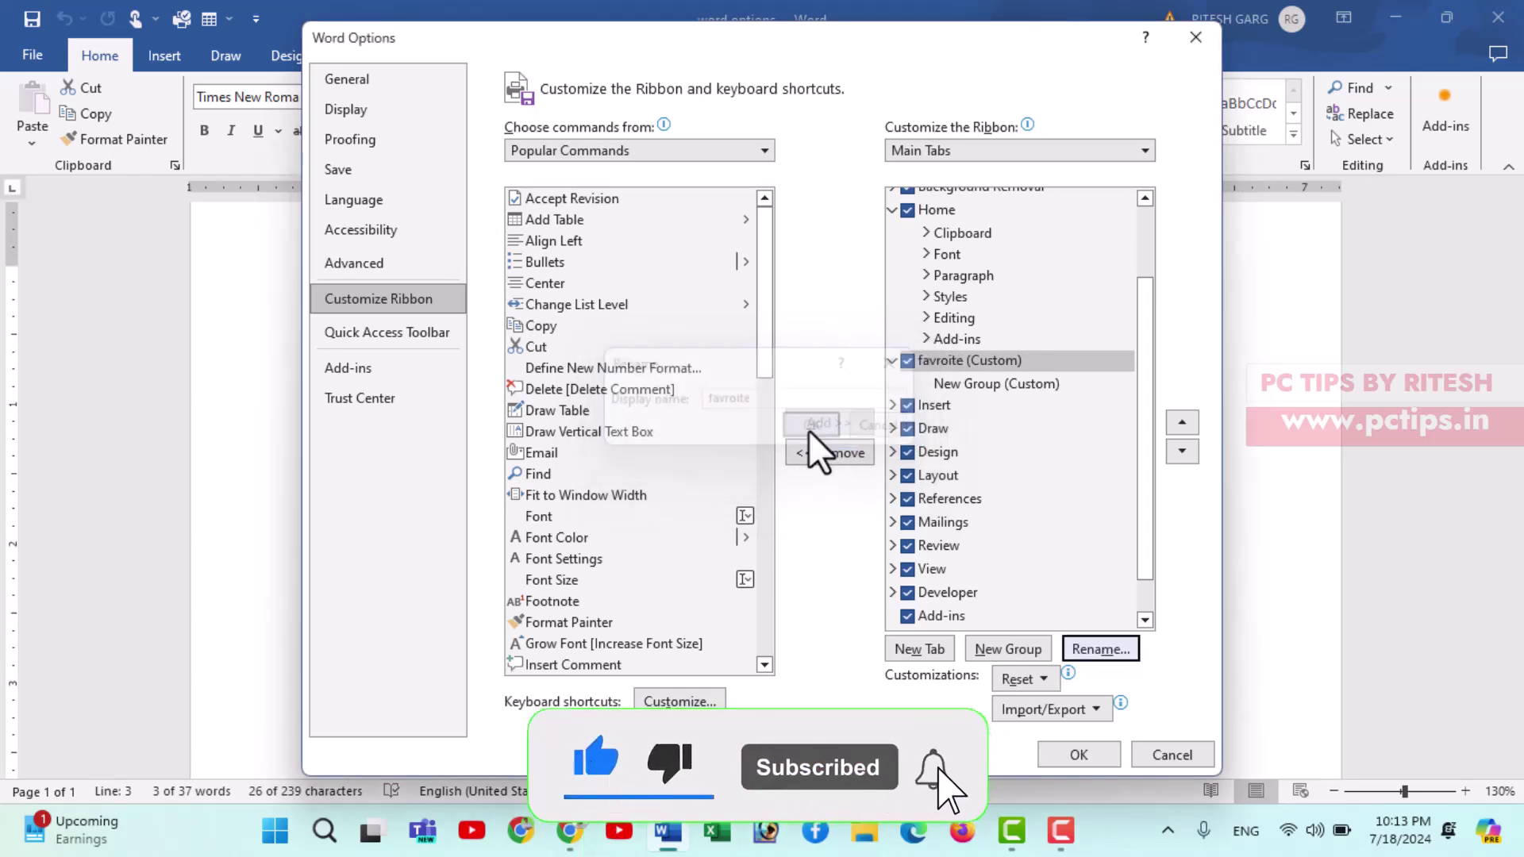
pyautogui.click(959, 383)
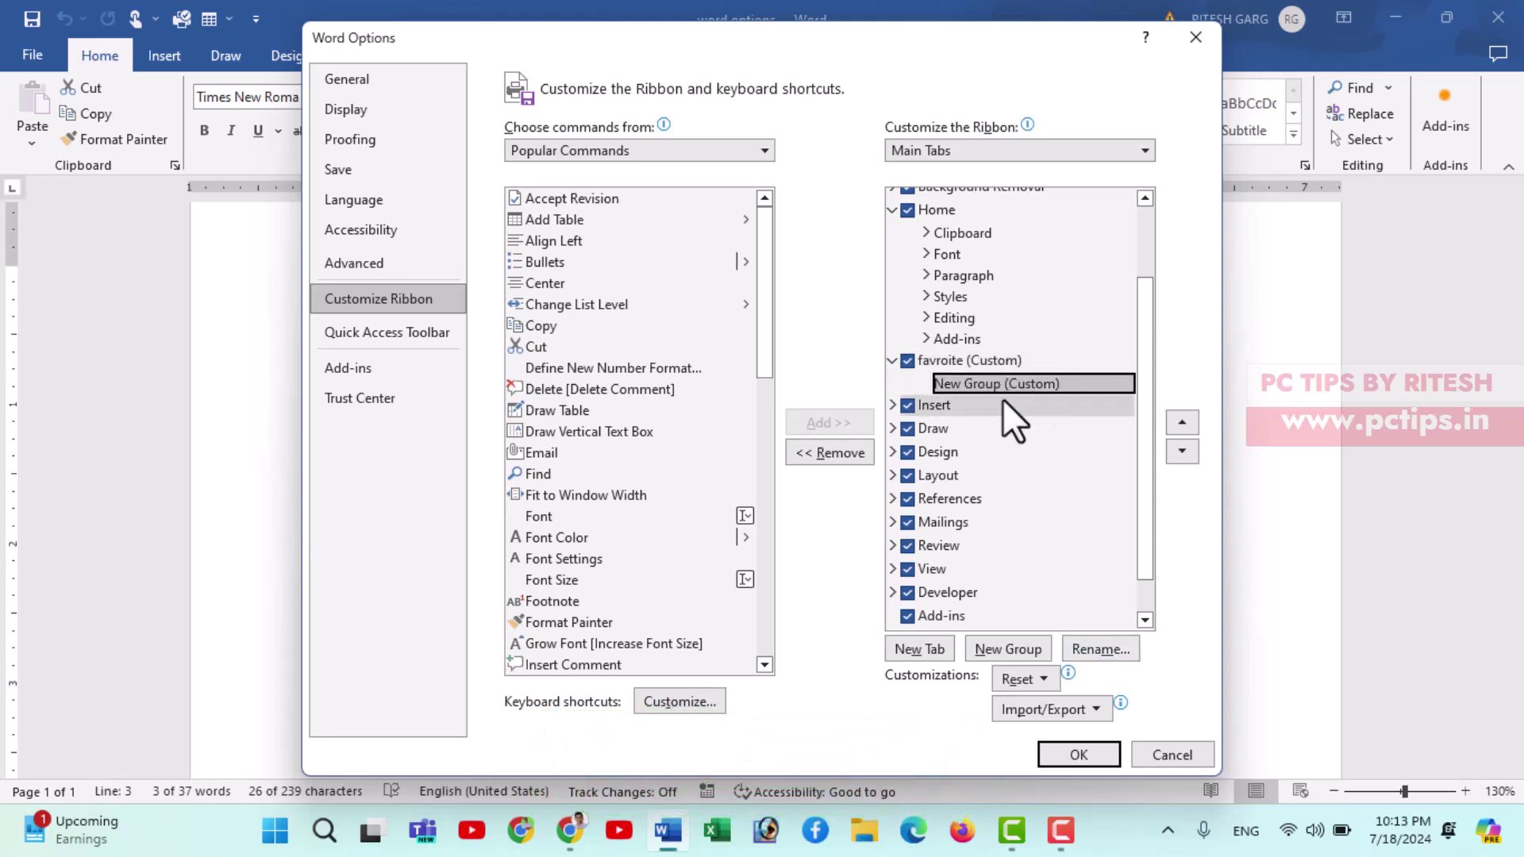
# Step: Rename the new custom group to 'fonts'
pyautogui.rightClick(965, 379)
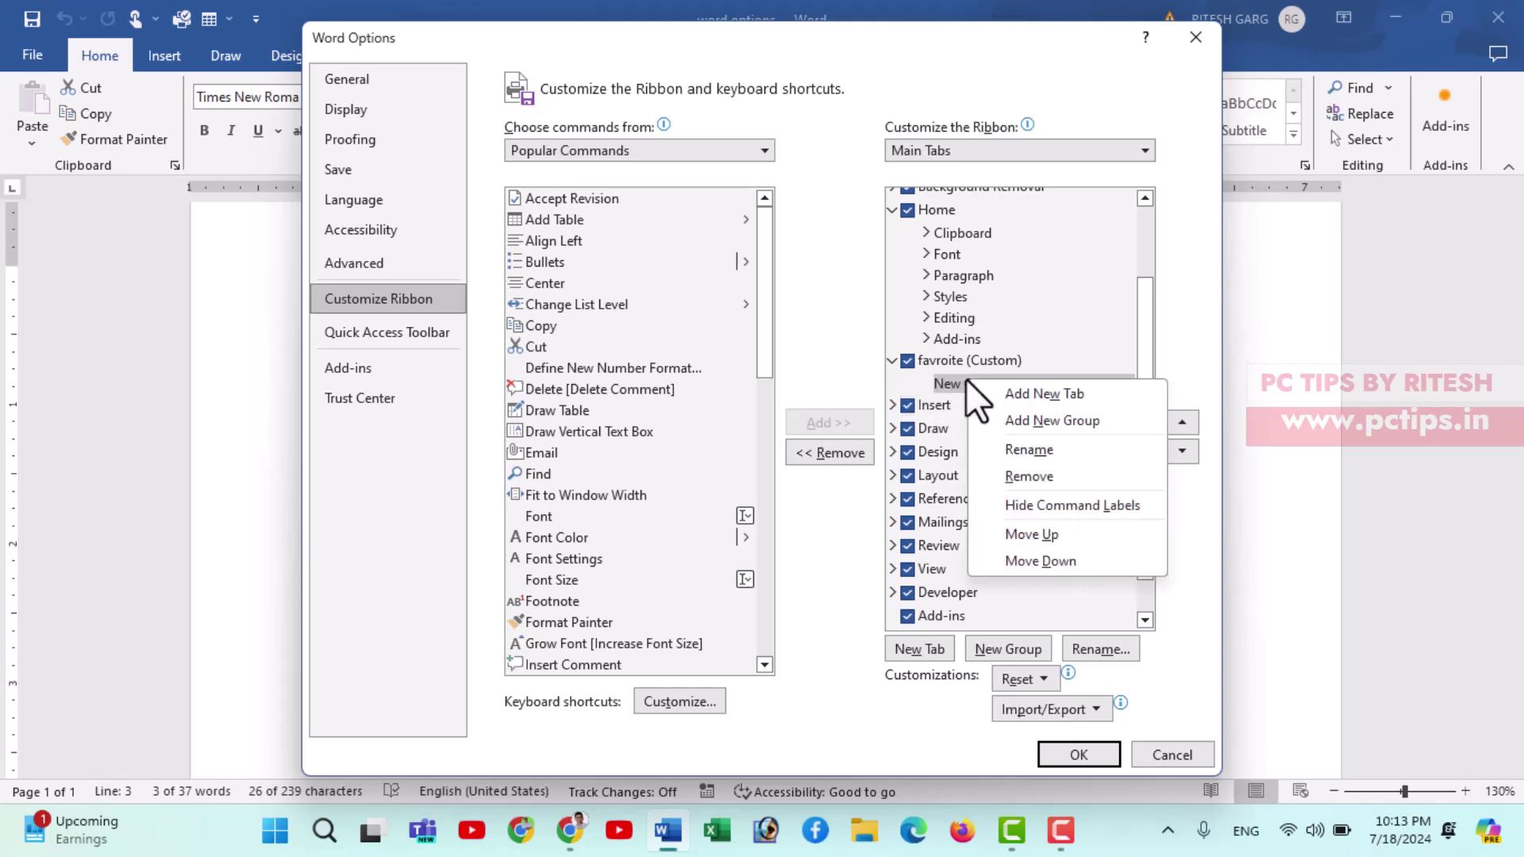
pyautogui.click(1014, 449)
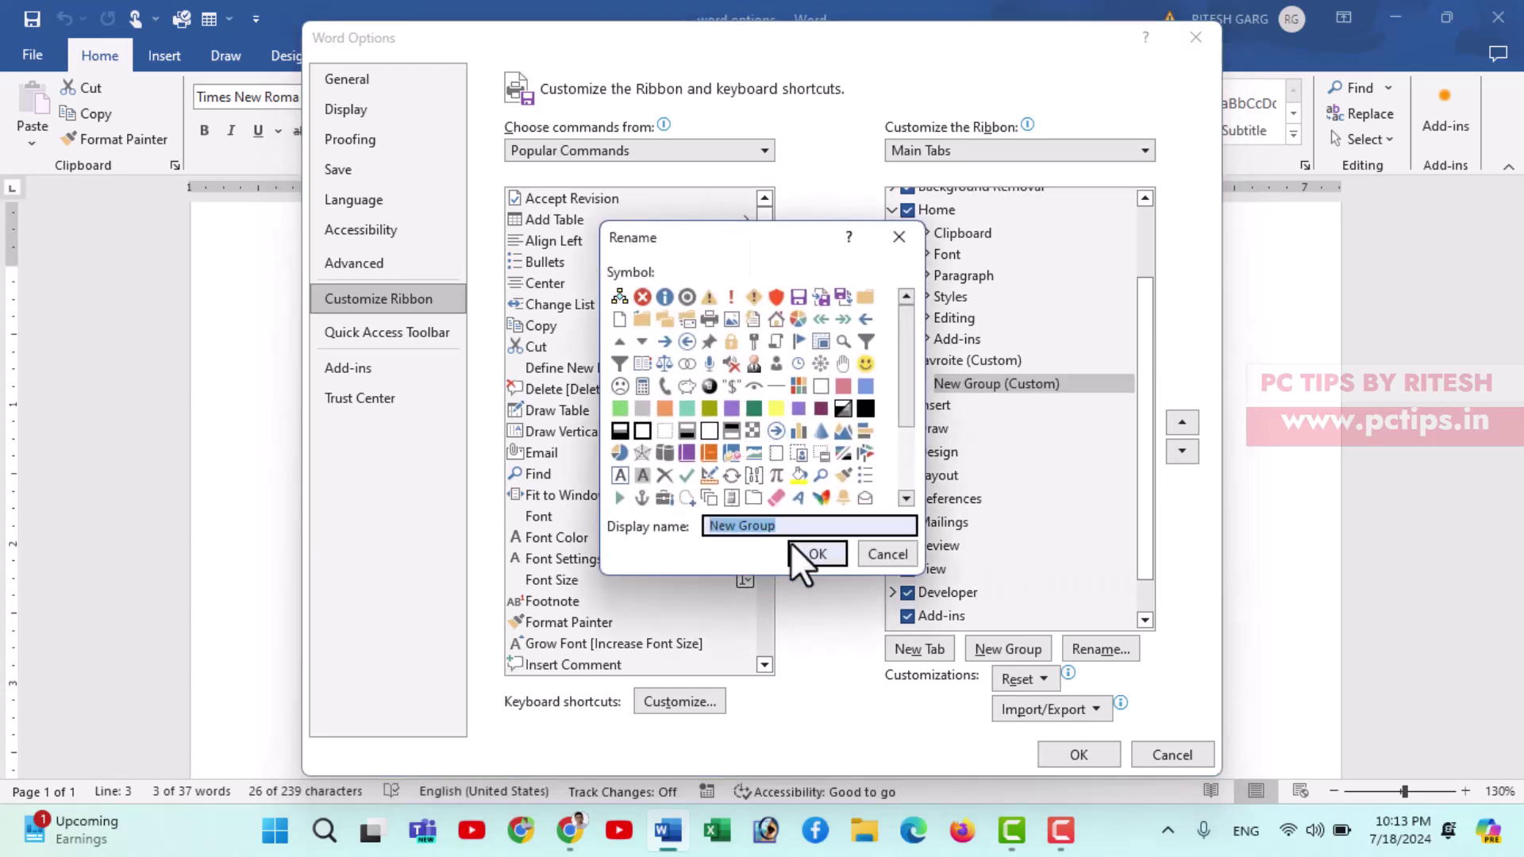
pyautogui.write('fonts')
pyautogui.click(813, 561)
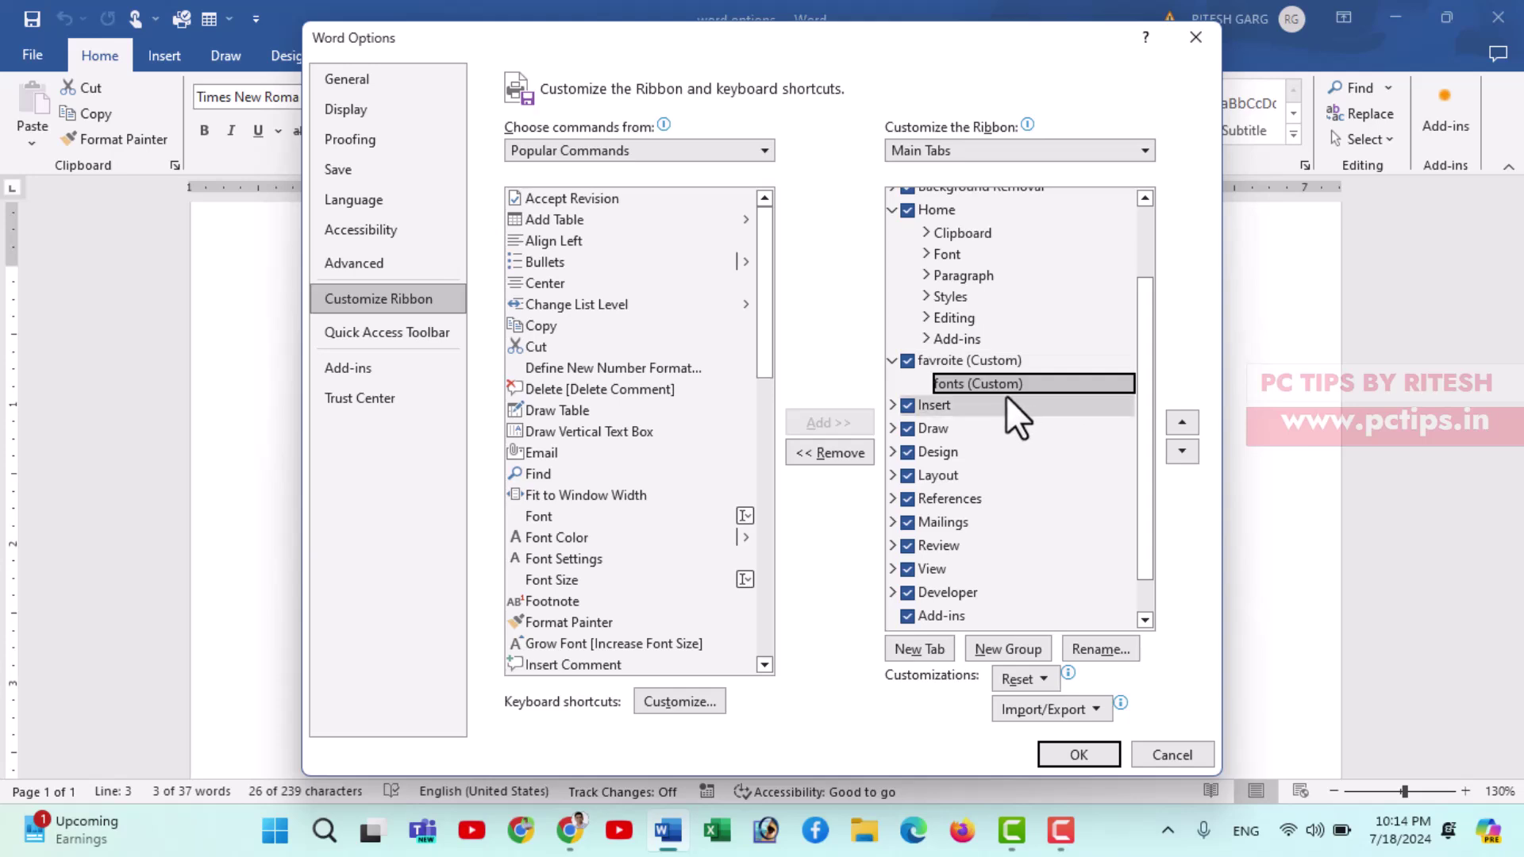
# Step: Add Font, Font Color, Font Settings and Format Painter to the fonts group and save the ribbon
pyautogui.click(573, 519)
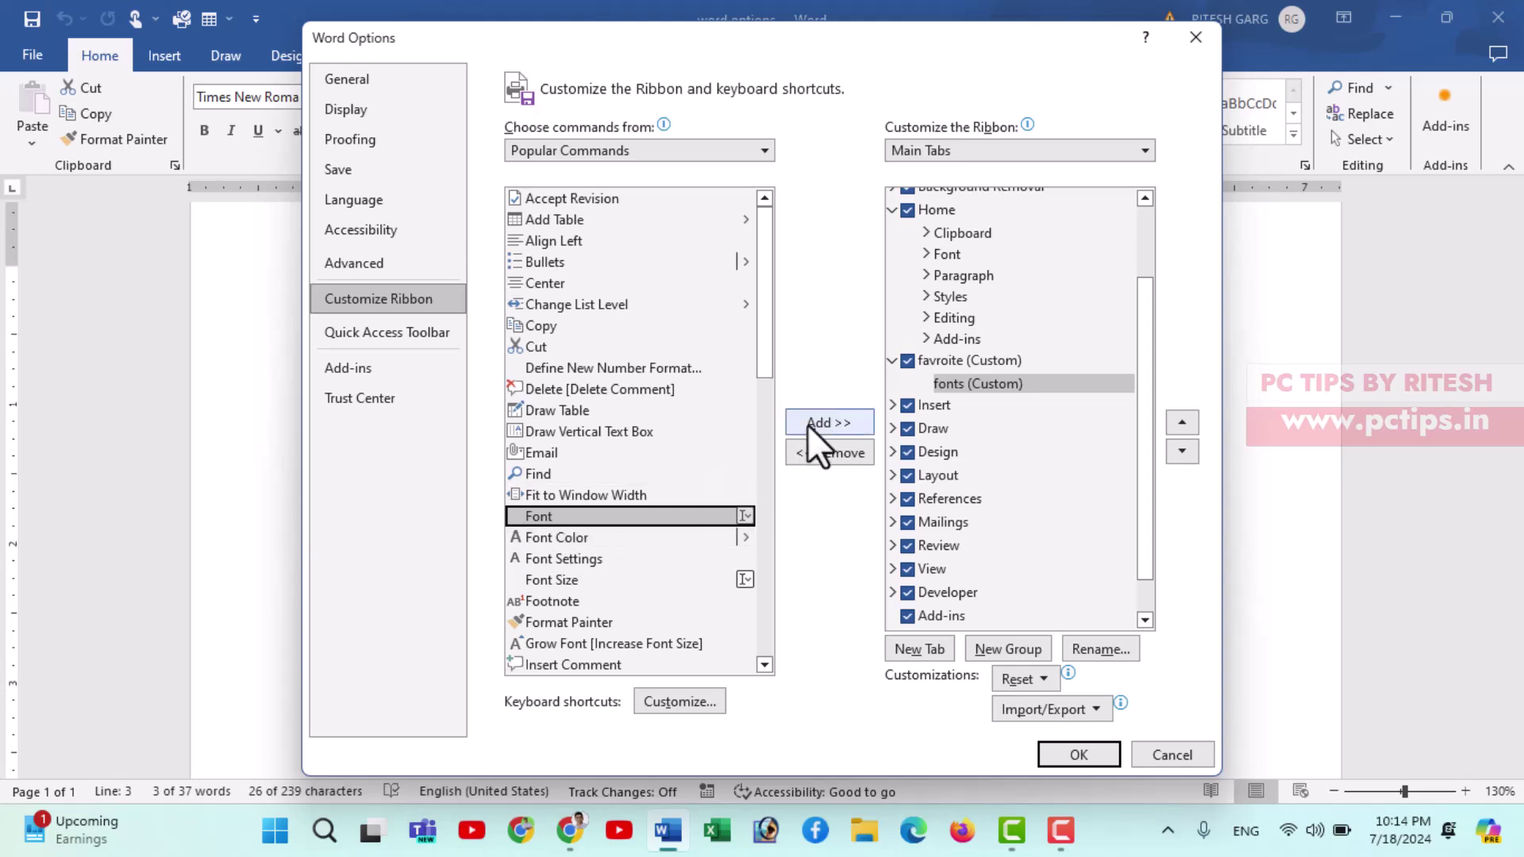
pyautogui.click(830, 423)
pyautogui.click(560, 538)
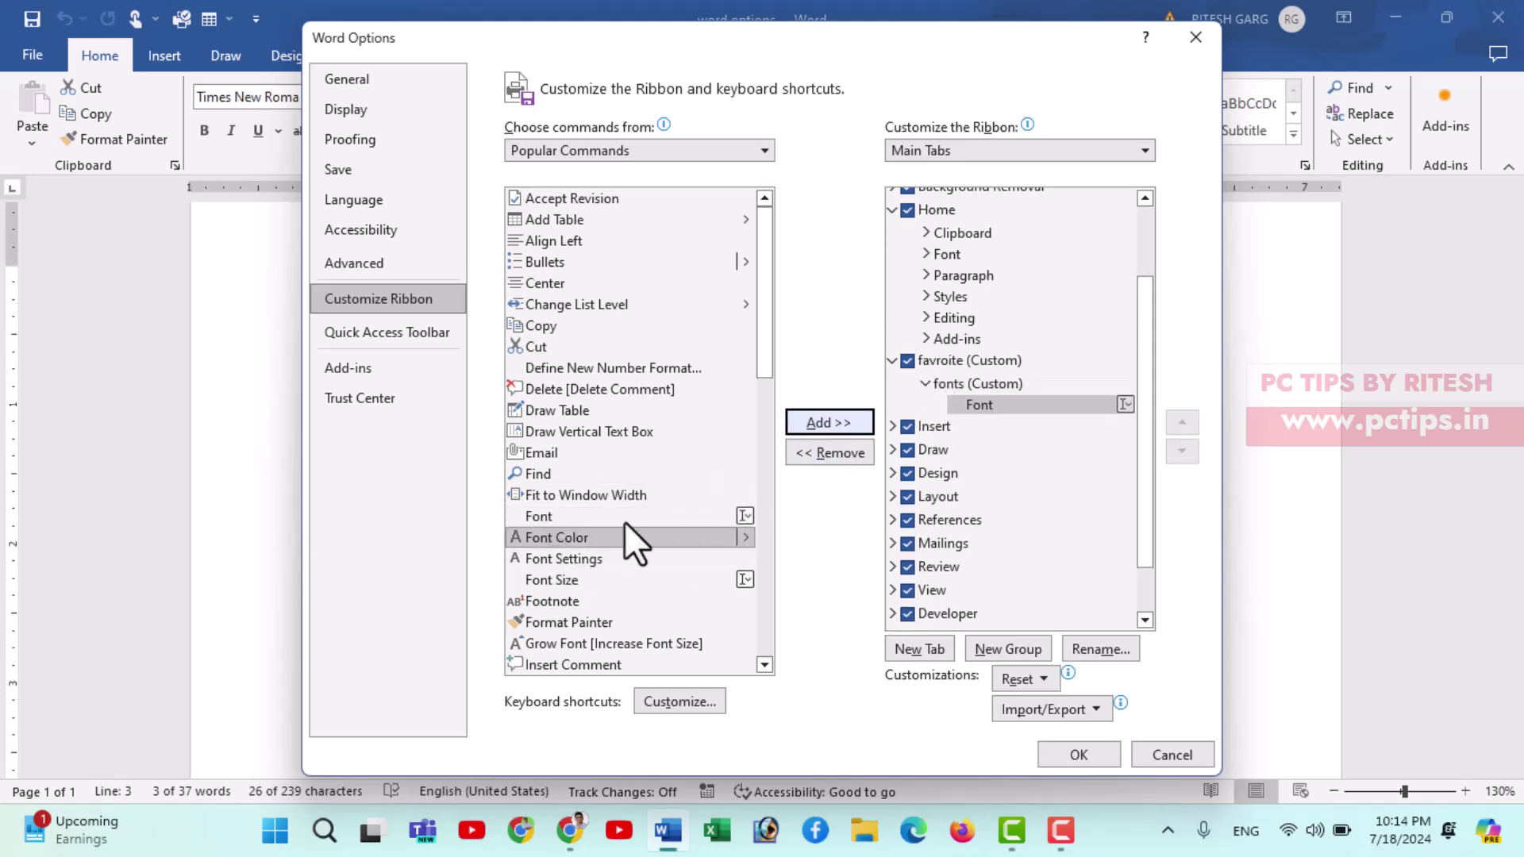
pyautogui.click(829, 422)
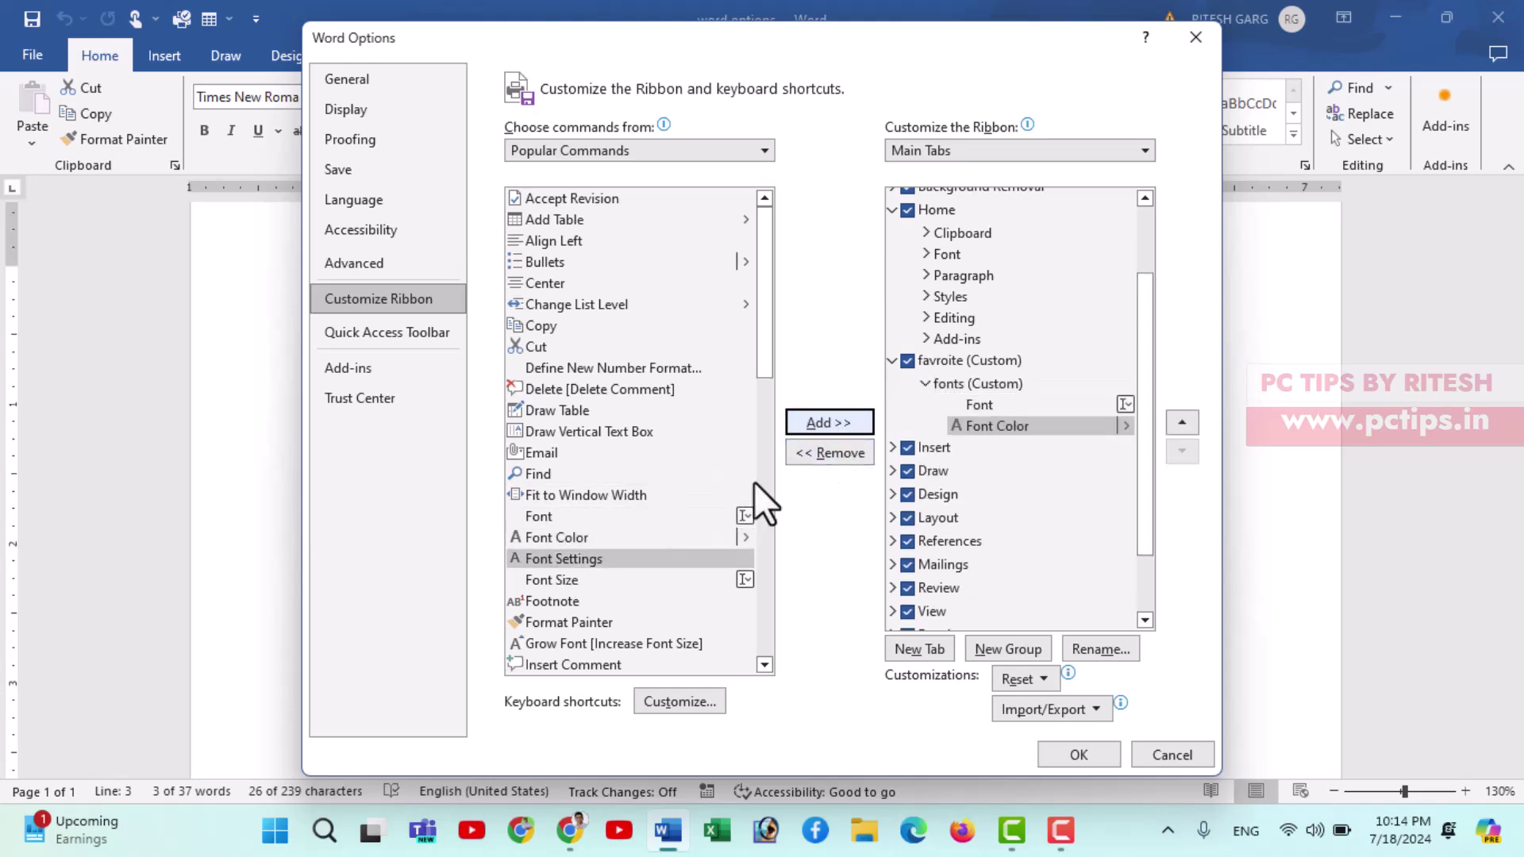
pyautogui.click(856, 422)
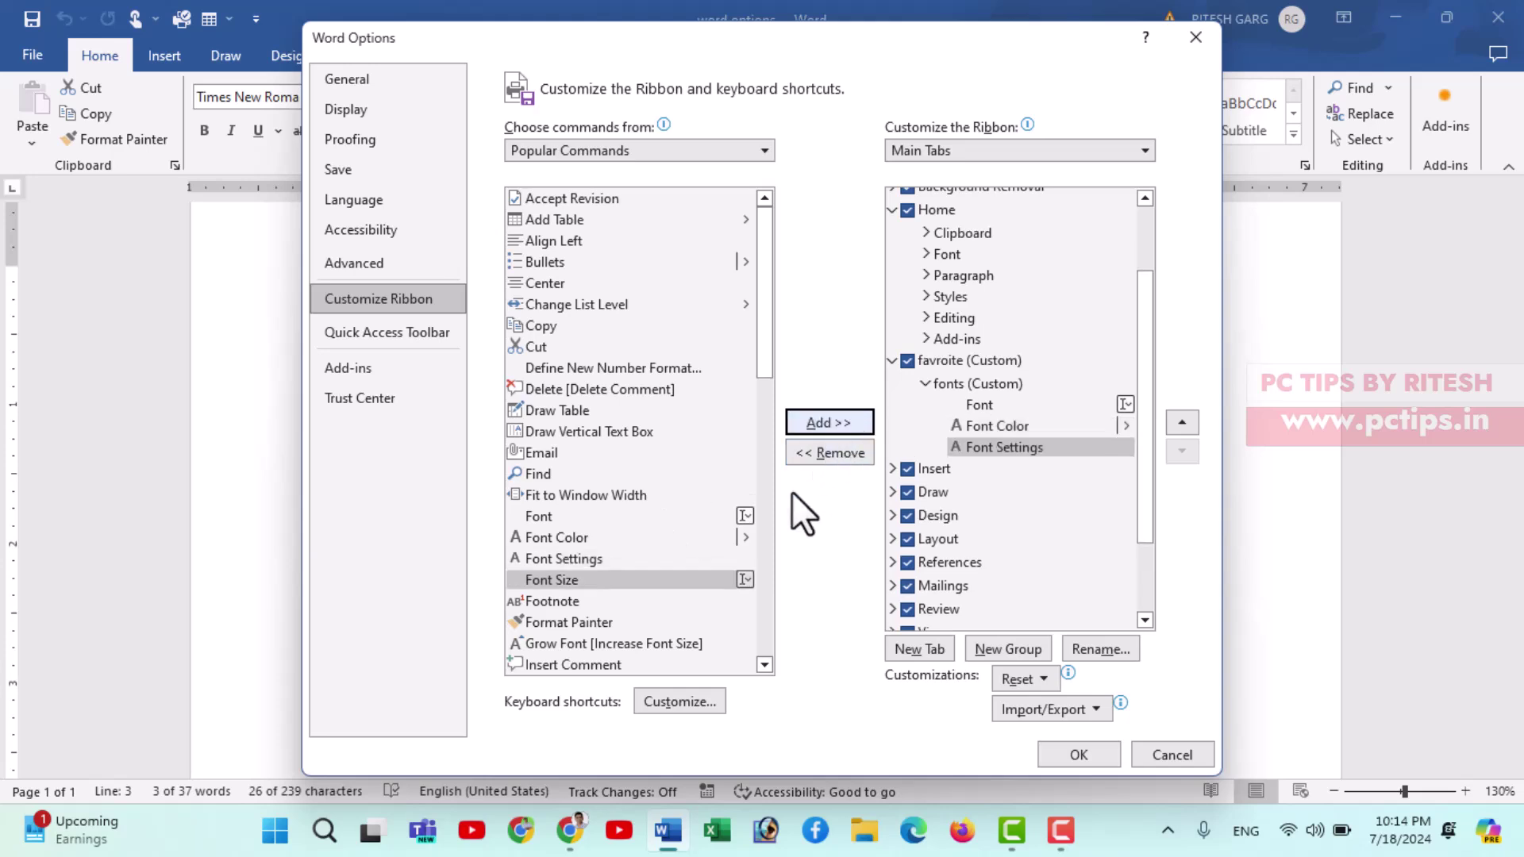
pyautogui.click(582, 621)
pyautogui.click(864, 417)
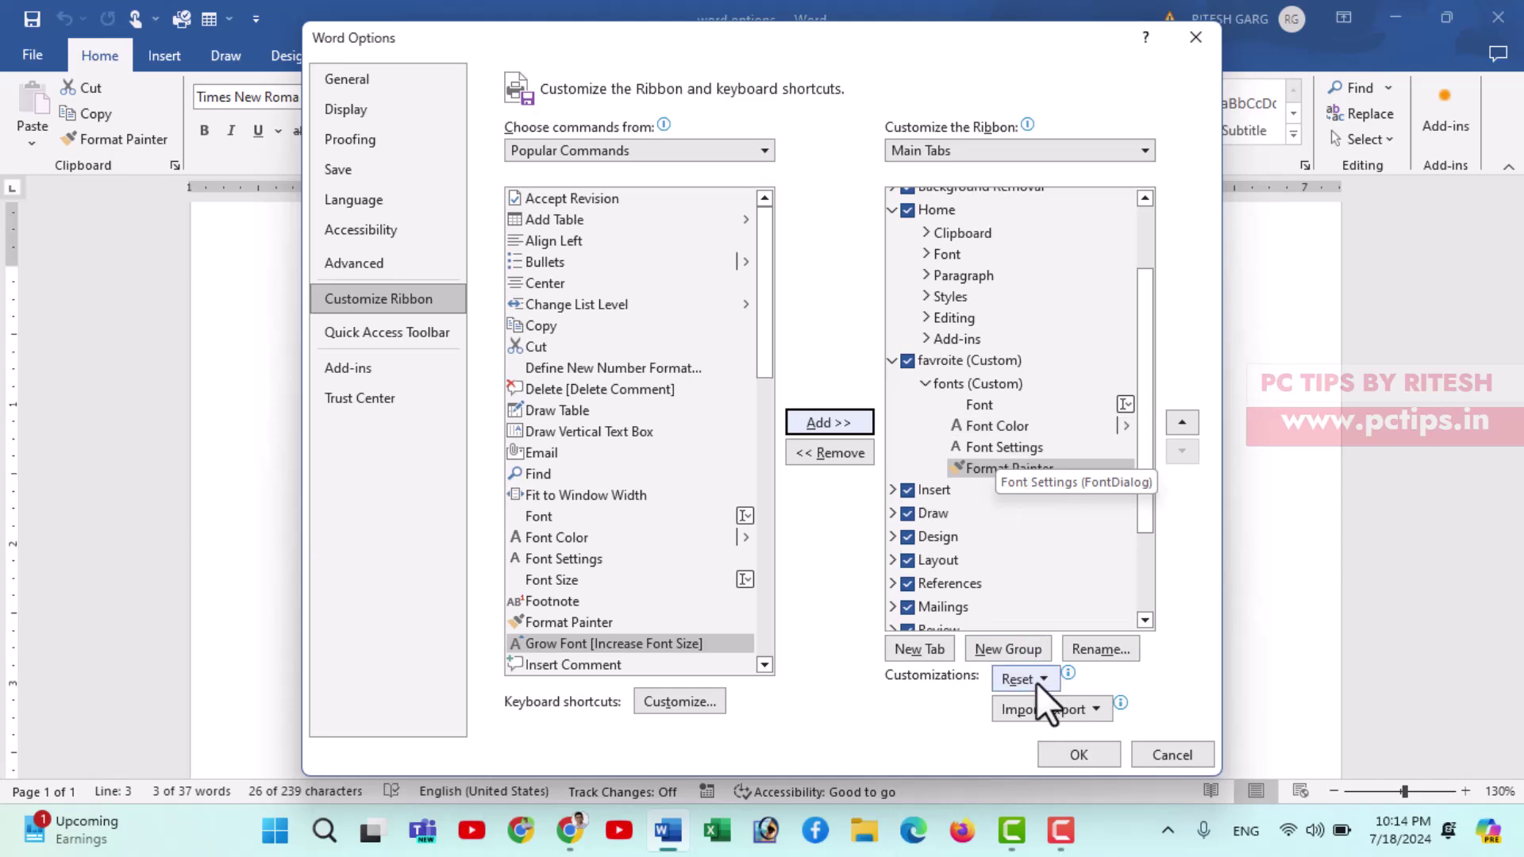
pyautogui.click(1078, 755)
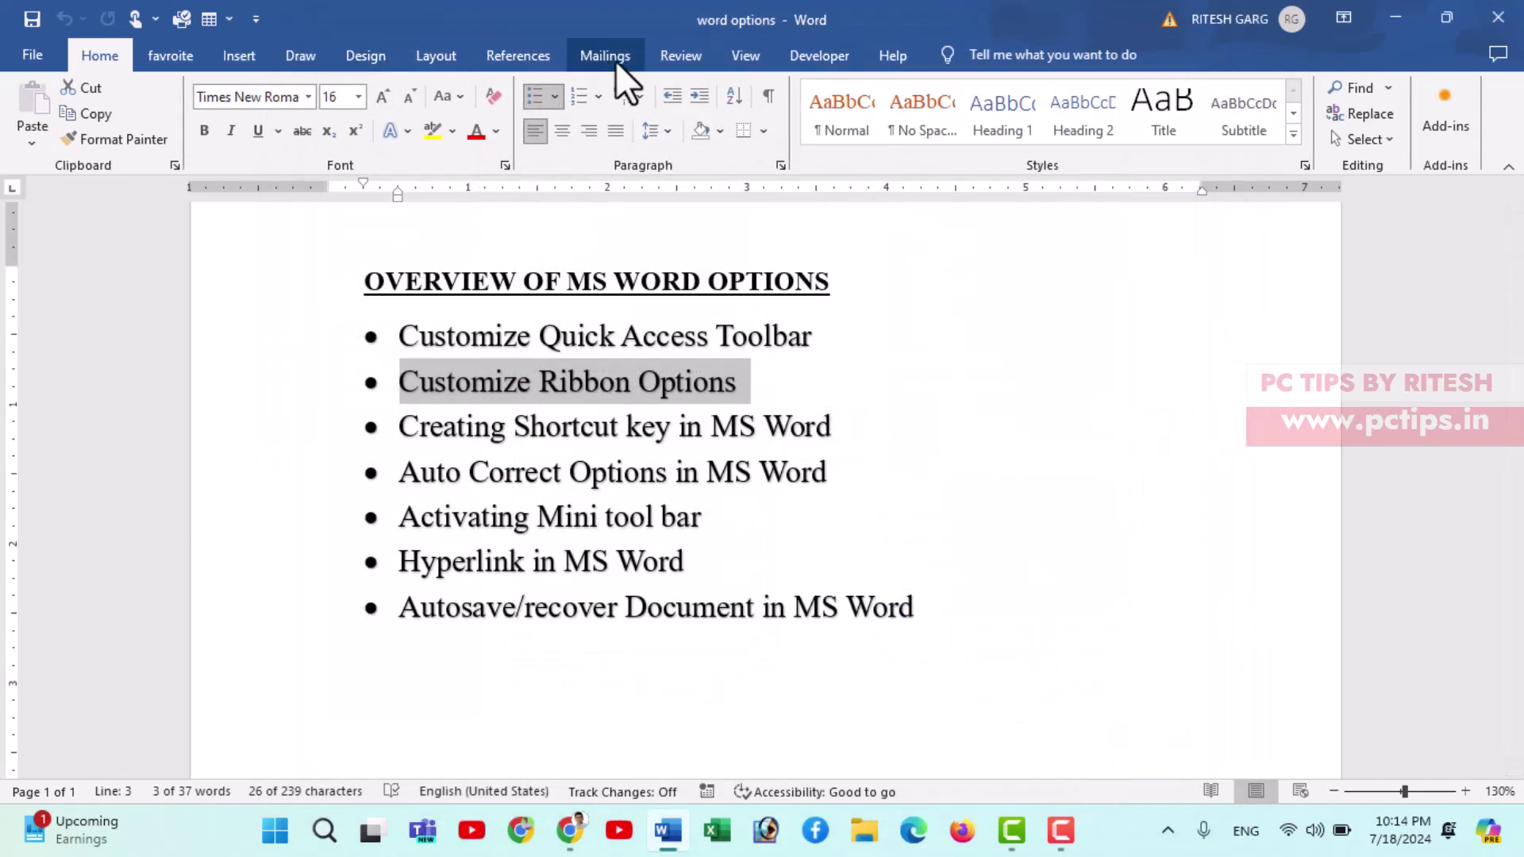
# Step: View the favroite tab's commands and select 'Shortcut key in MS Word' in the third bullet
pyautogui.click(168, 55)
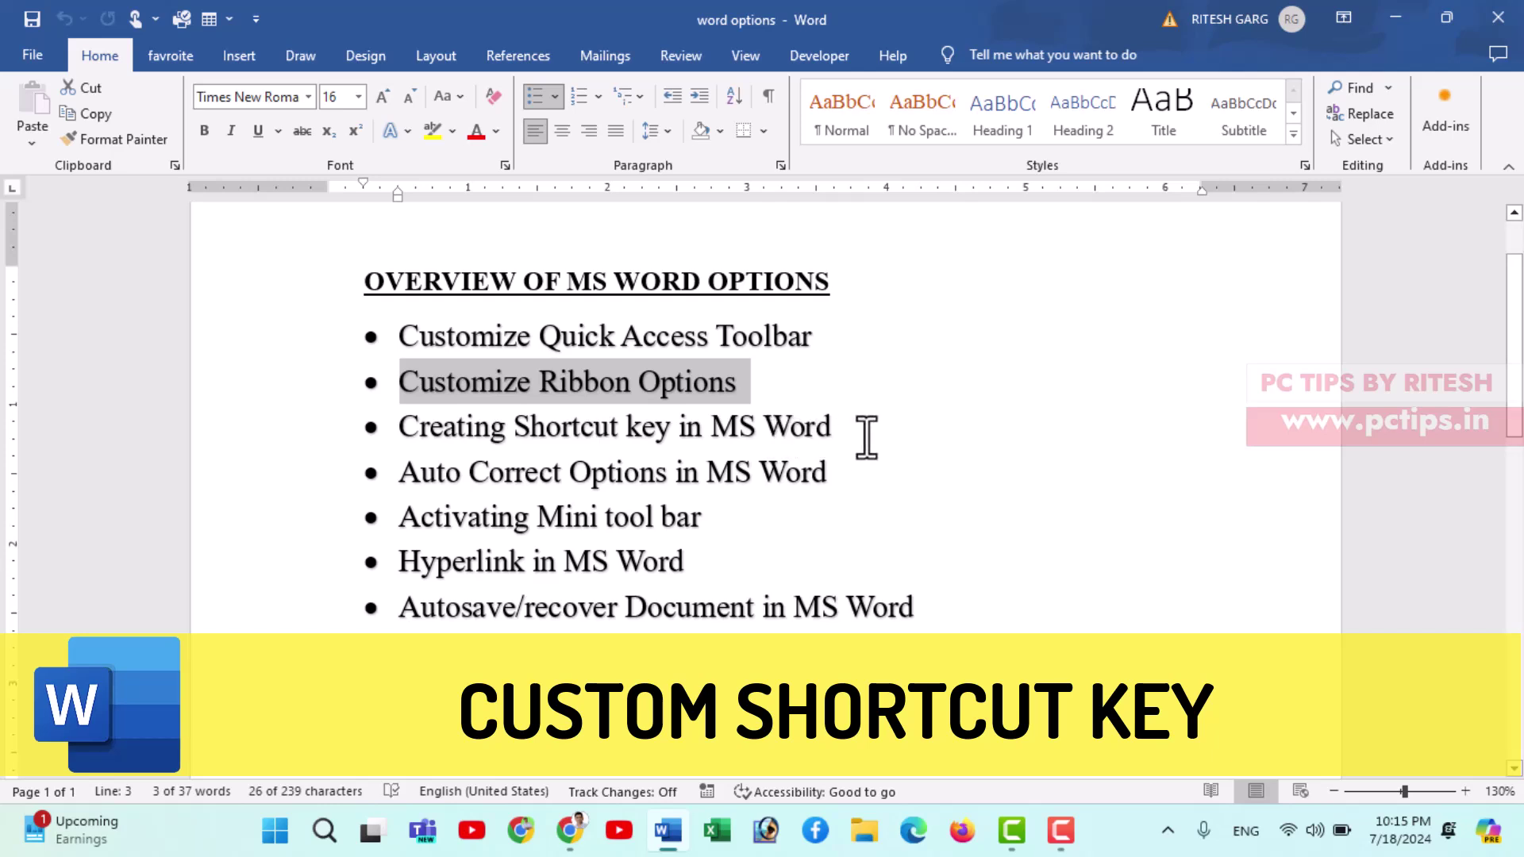
pyautogui.moveTo(866, 436); pyautogui.dragTo(526, 440)
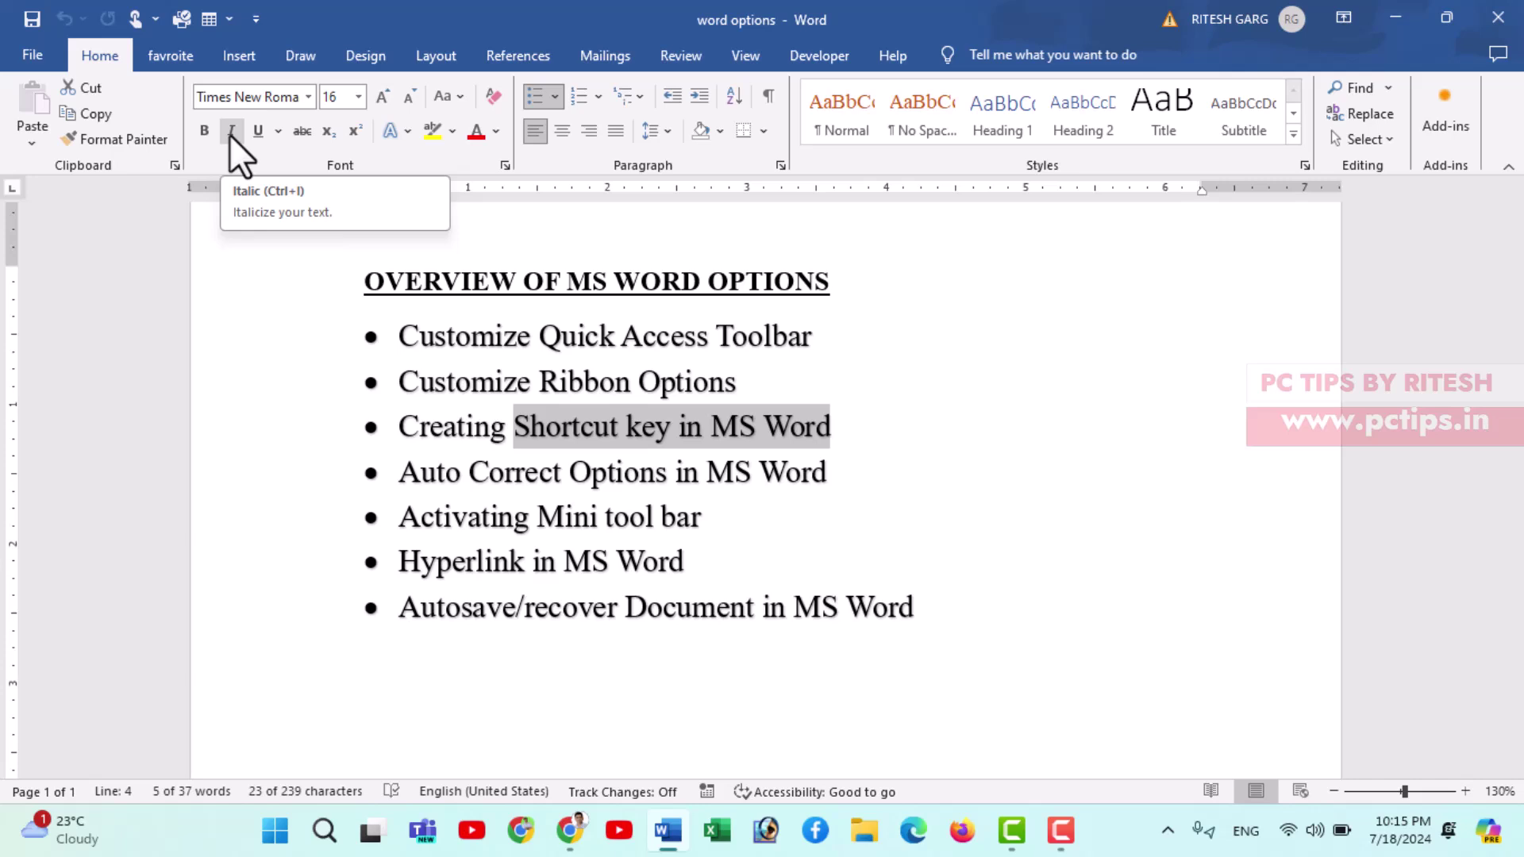
# Step: Set Arial Black as the font for the empty line below the bulleted list
pyautogui.click(973, 654)
pyautogui.write('.')
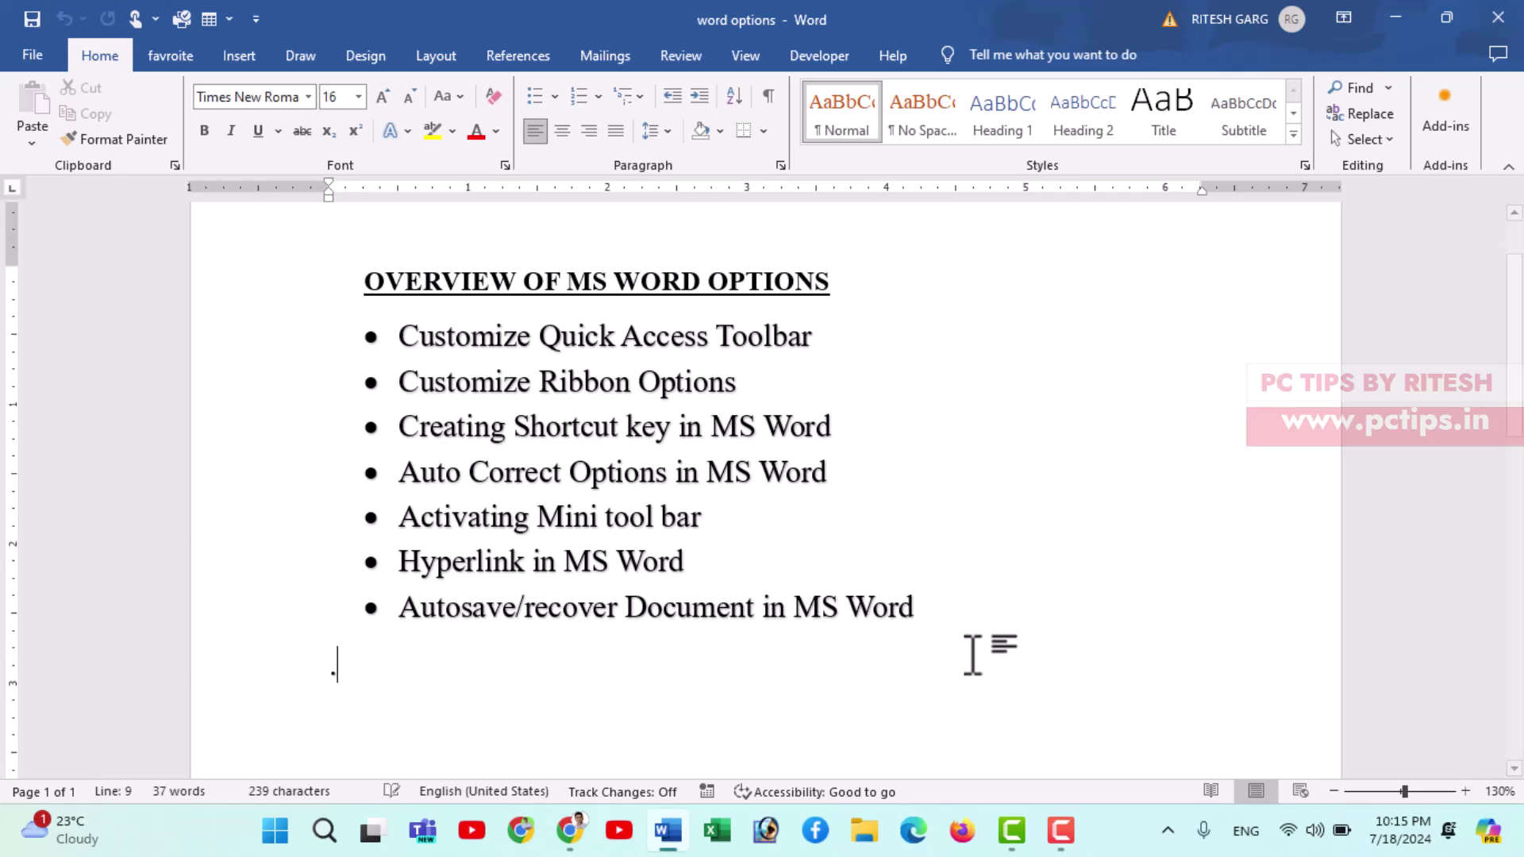
pyautogui.press('BackSpace')
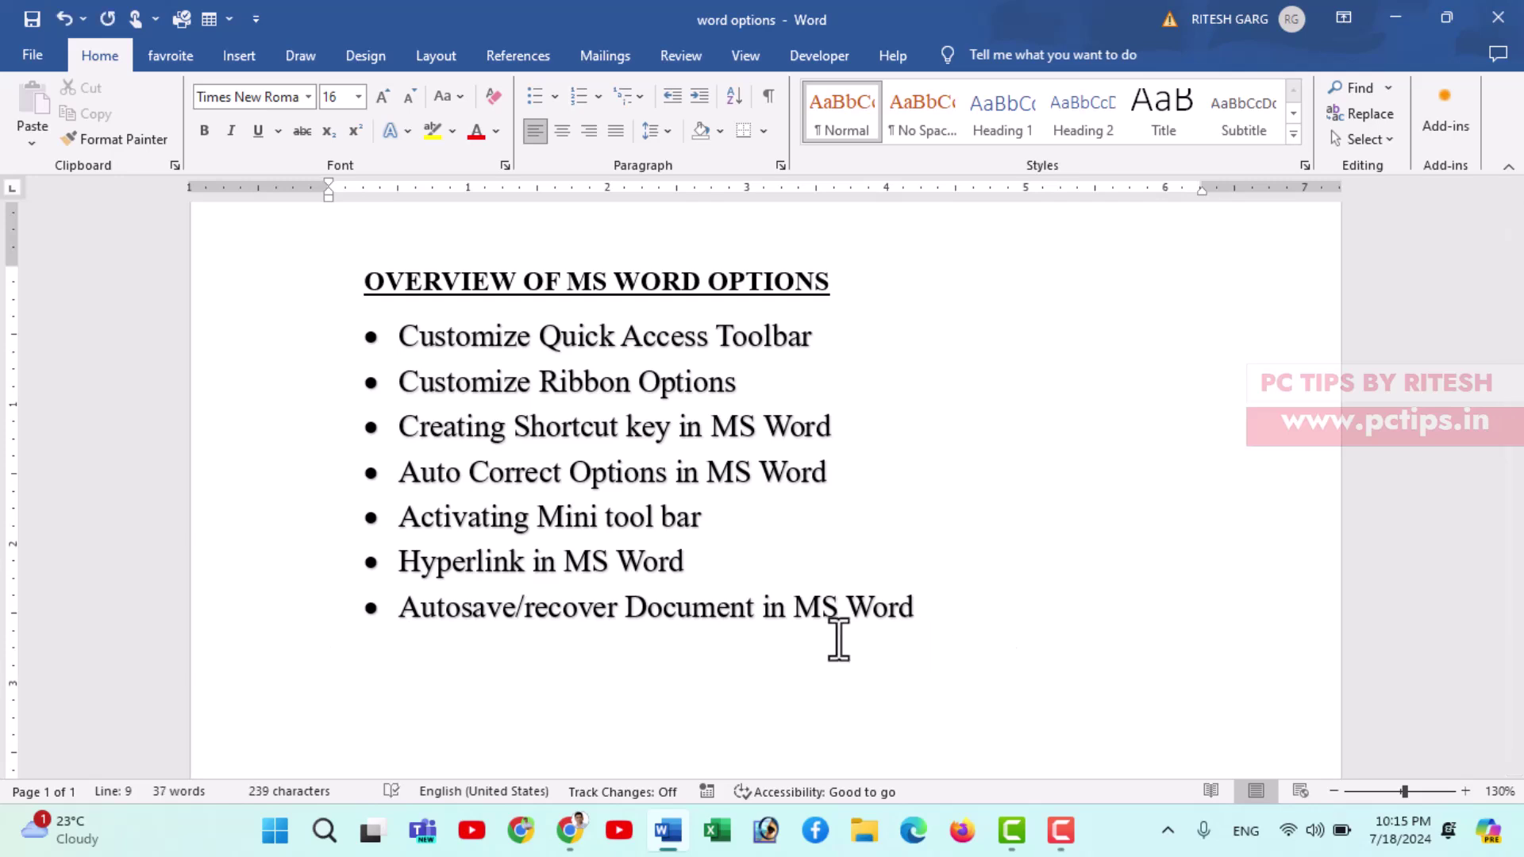
pyautogui.click(309, 97)
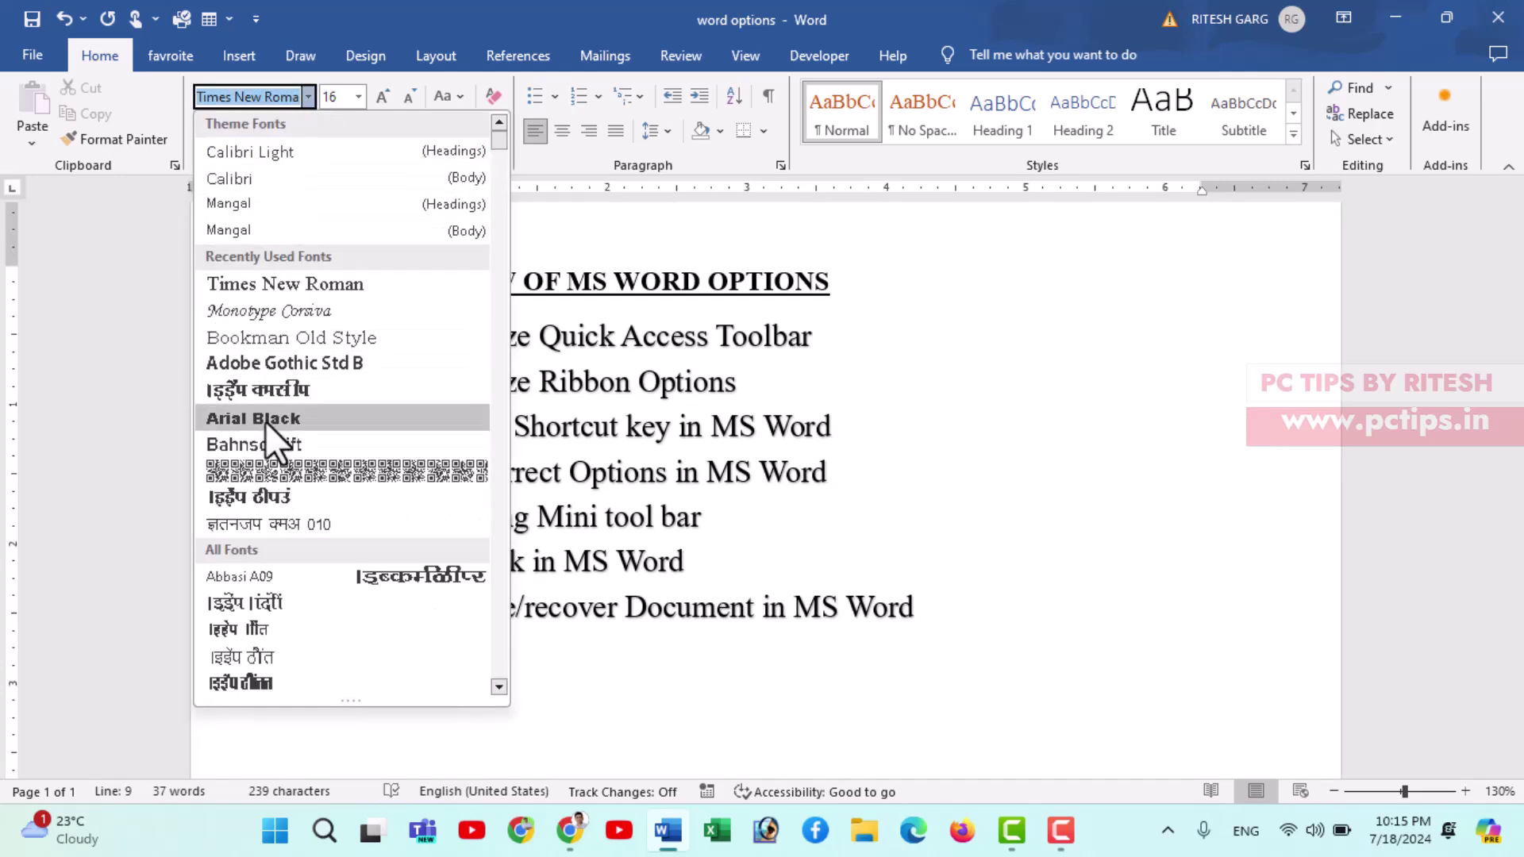
pyautogui.click(265, 419)
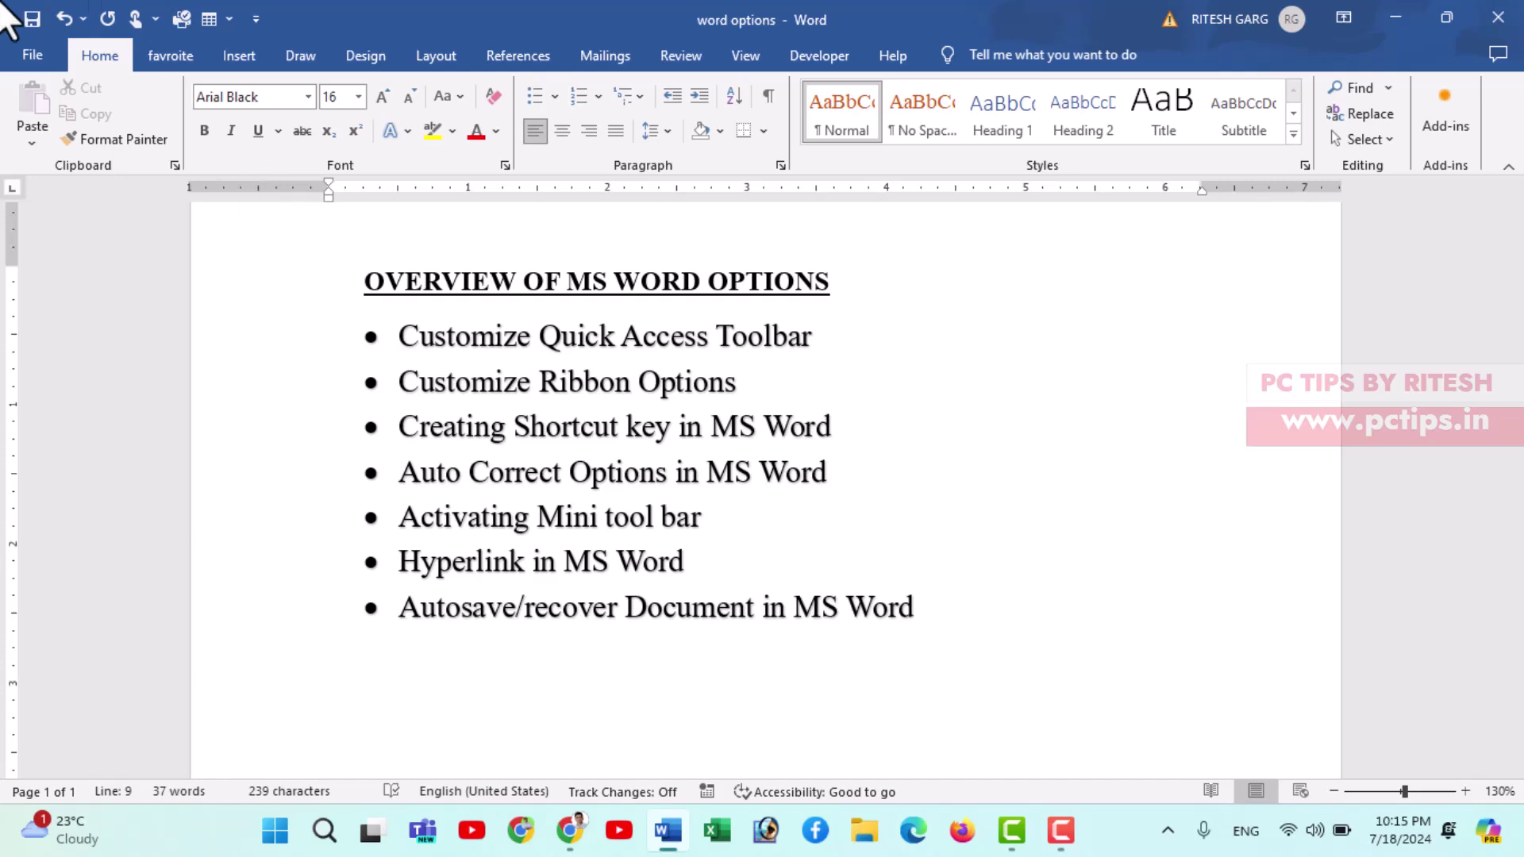
# Step: Open Customize Keyboard from Word Options' Customize Ribbon page
pyautogui.click(35, 55)
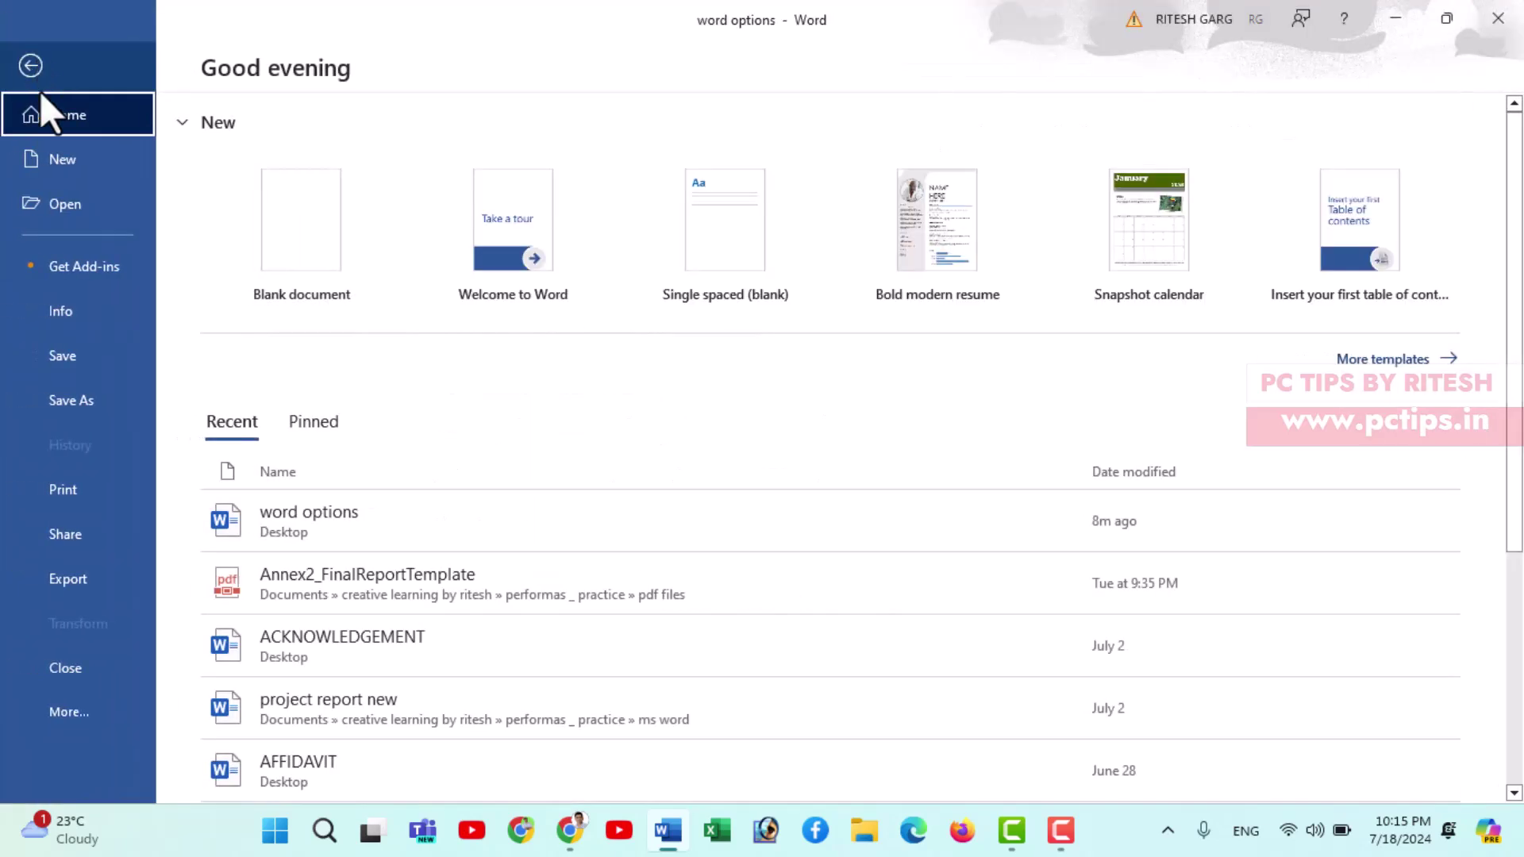
pyautogui.click(60, 729)
pyautogui.click(222, 759)
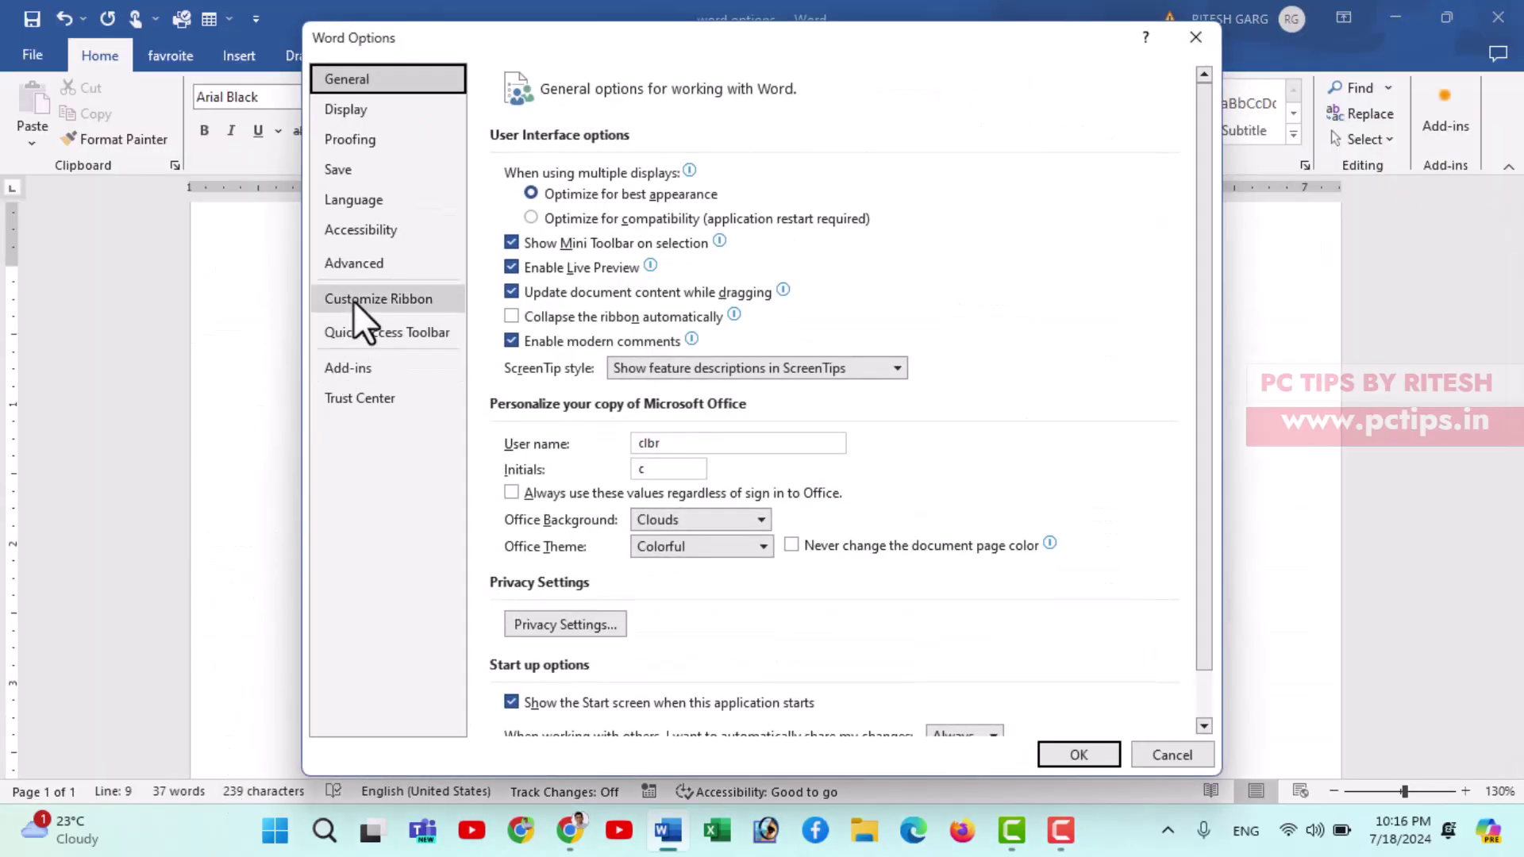
pyautogui.click(354, 300)
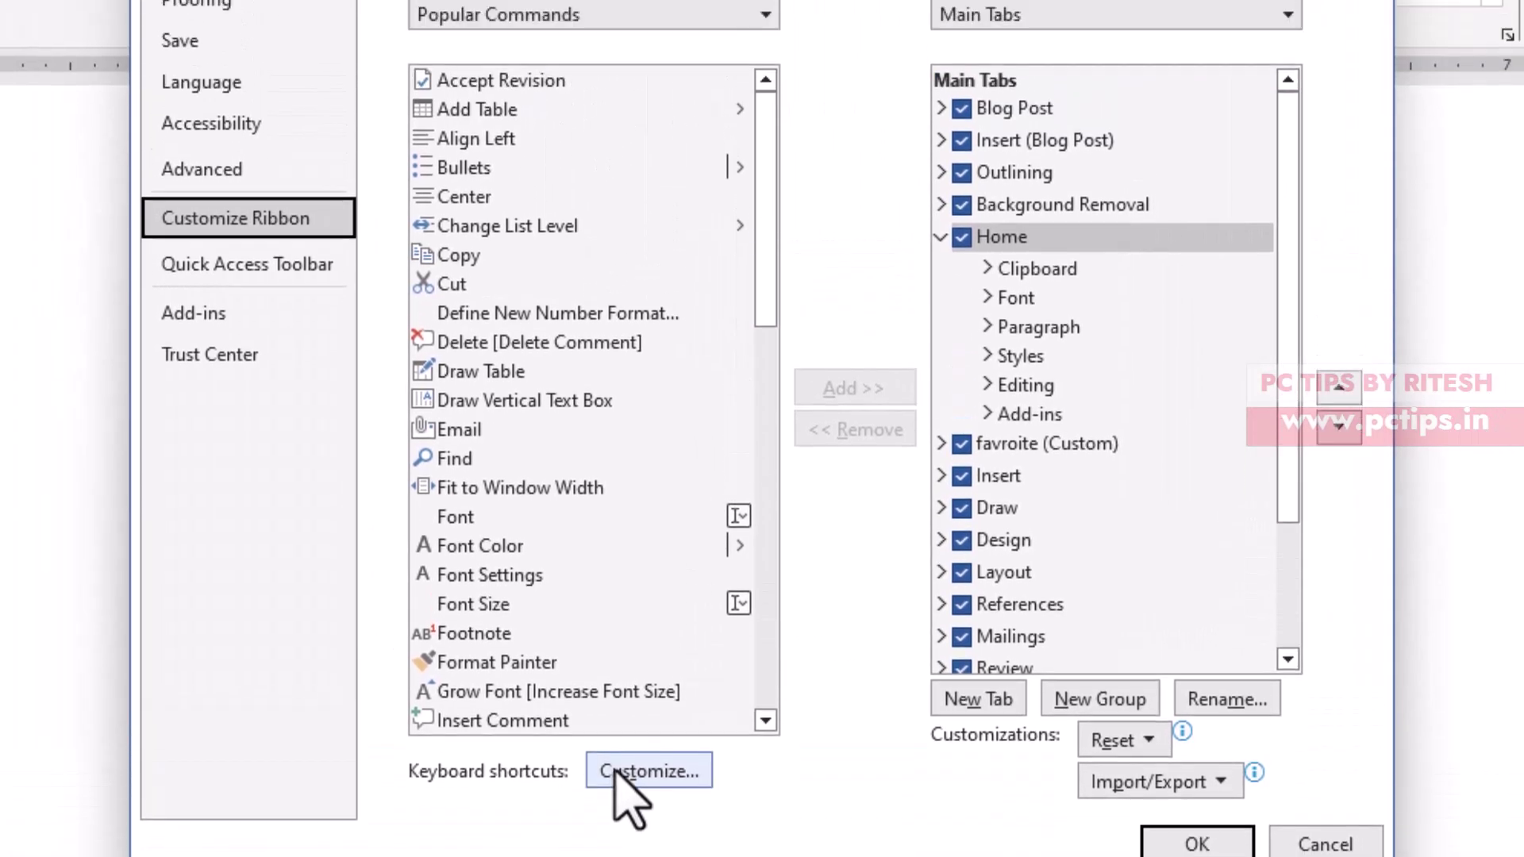
pyautogui.click(618, 774)
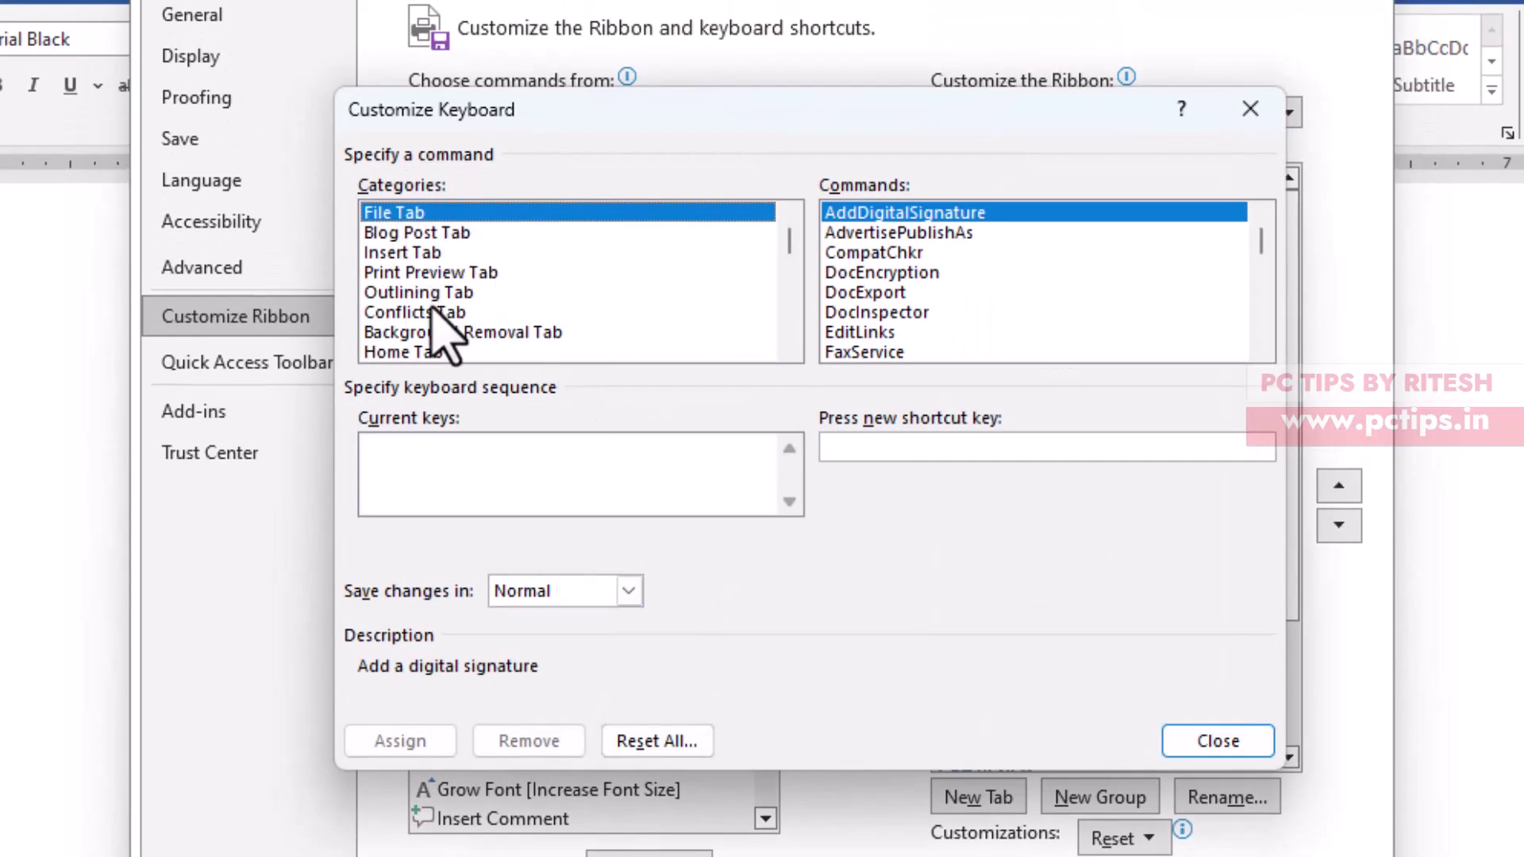
# Step: Pick the Fonts category and select the Arial font
pyautogui.click(434, 272)
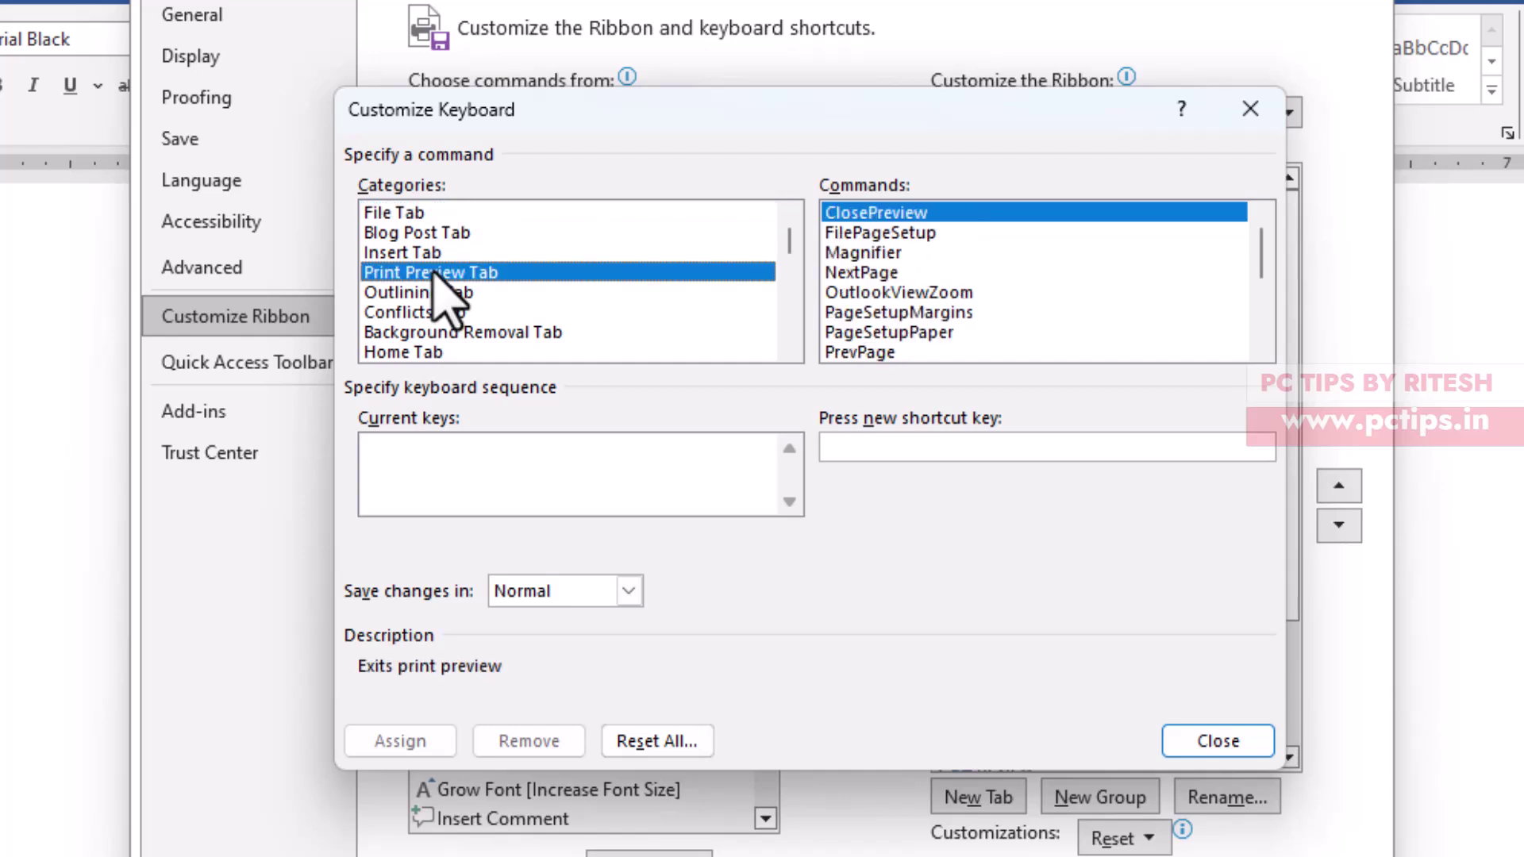
pyautogui.press('End')
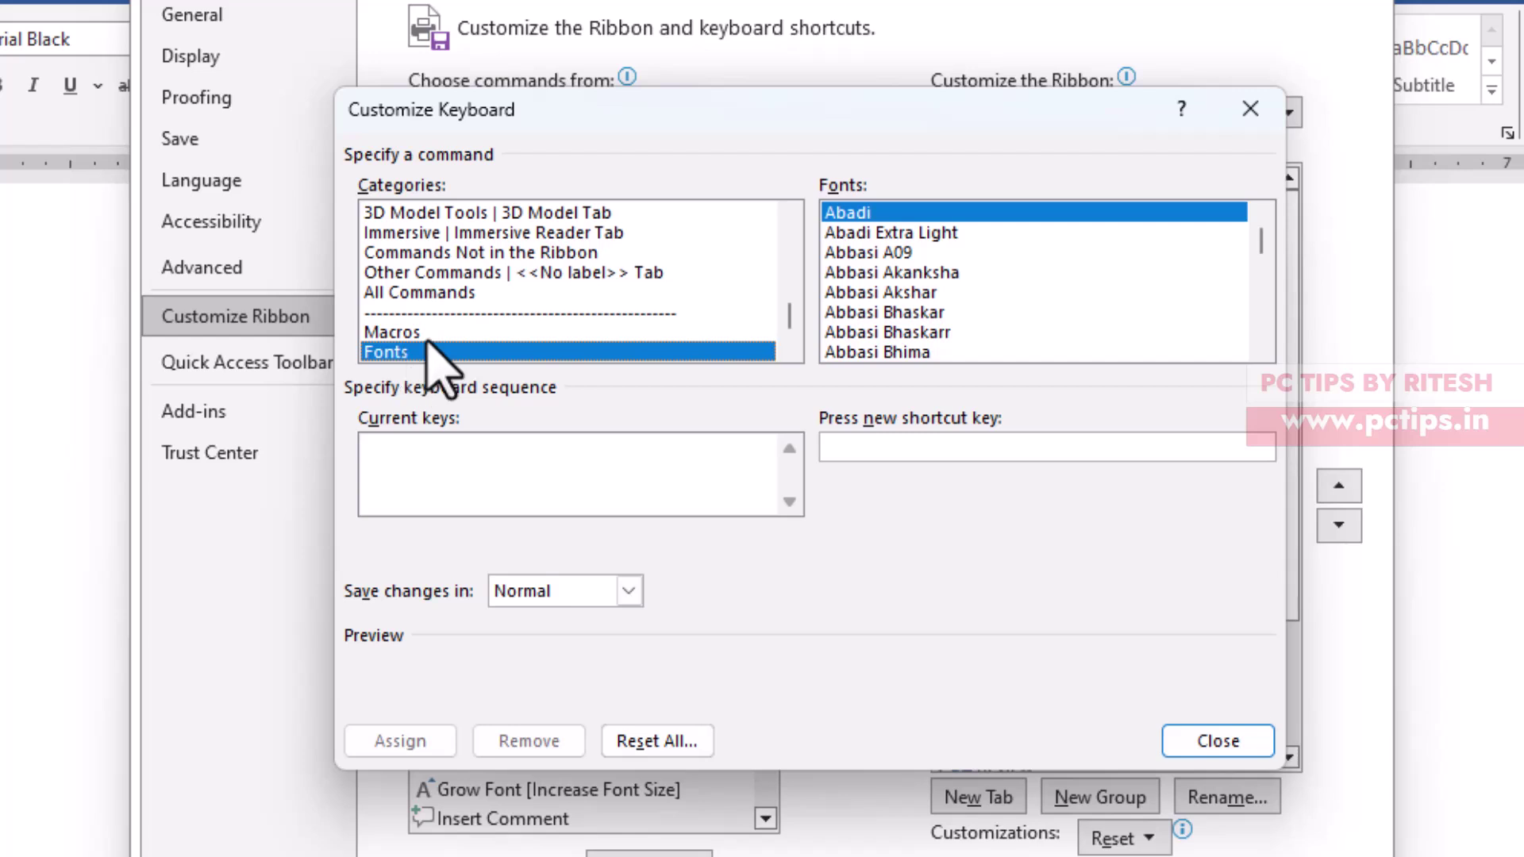
pyautogui.click(908, 254)
pyautogui.scroll(-1, 906, 256)
pyautogui.scroll(1, 906, 255)
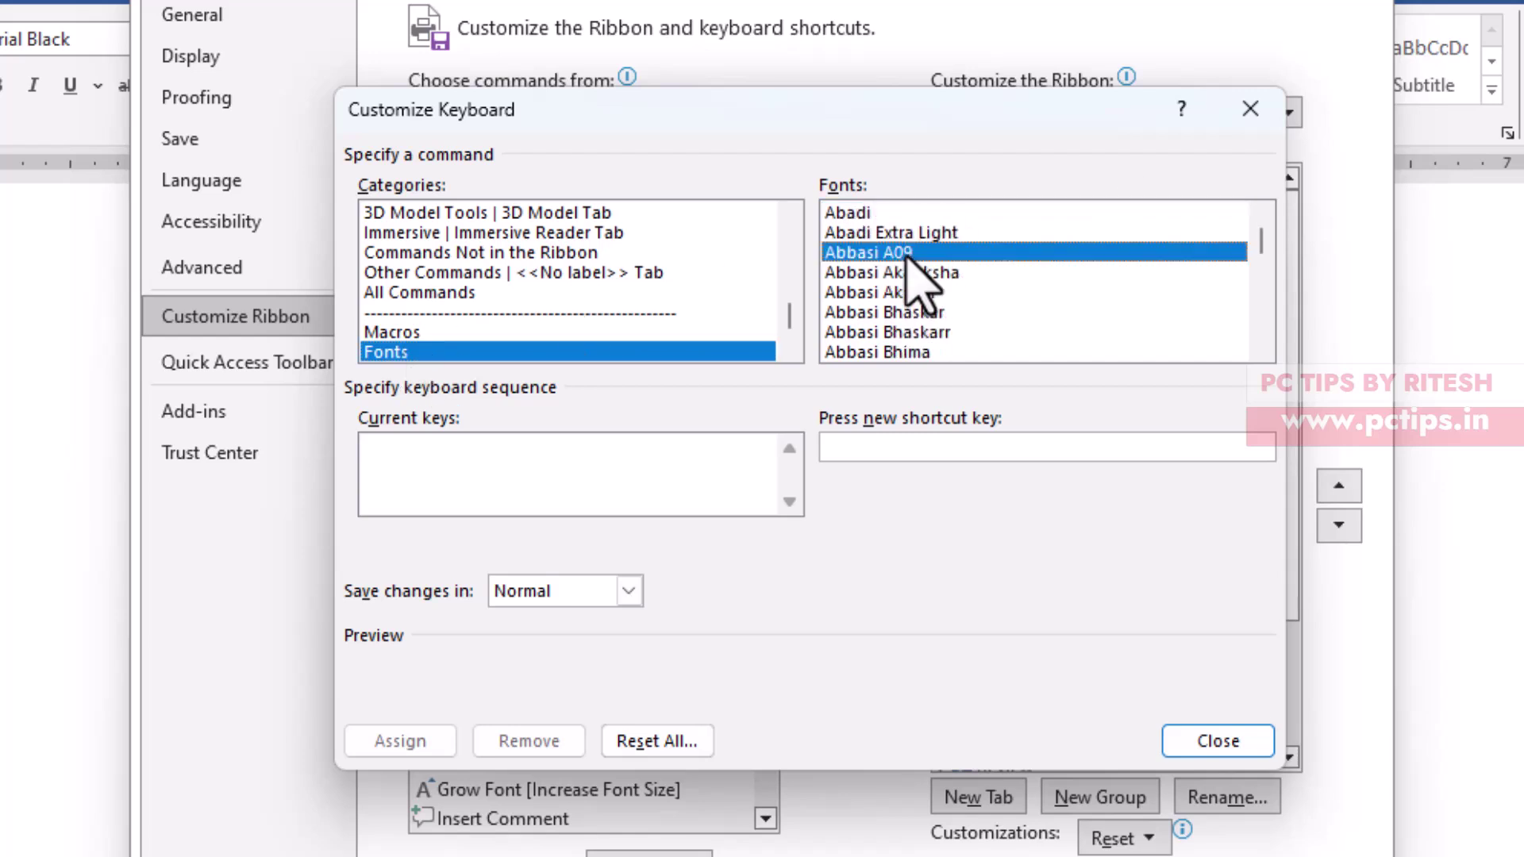
pyautogui.scroll(-3, 904, 244)
pyautogui.scroll(-5, 903, 250)
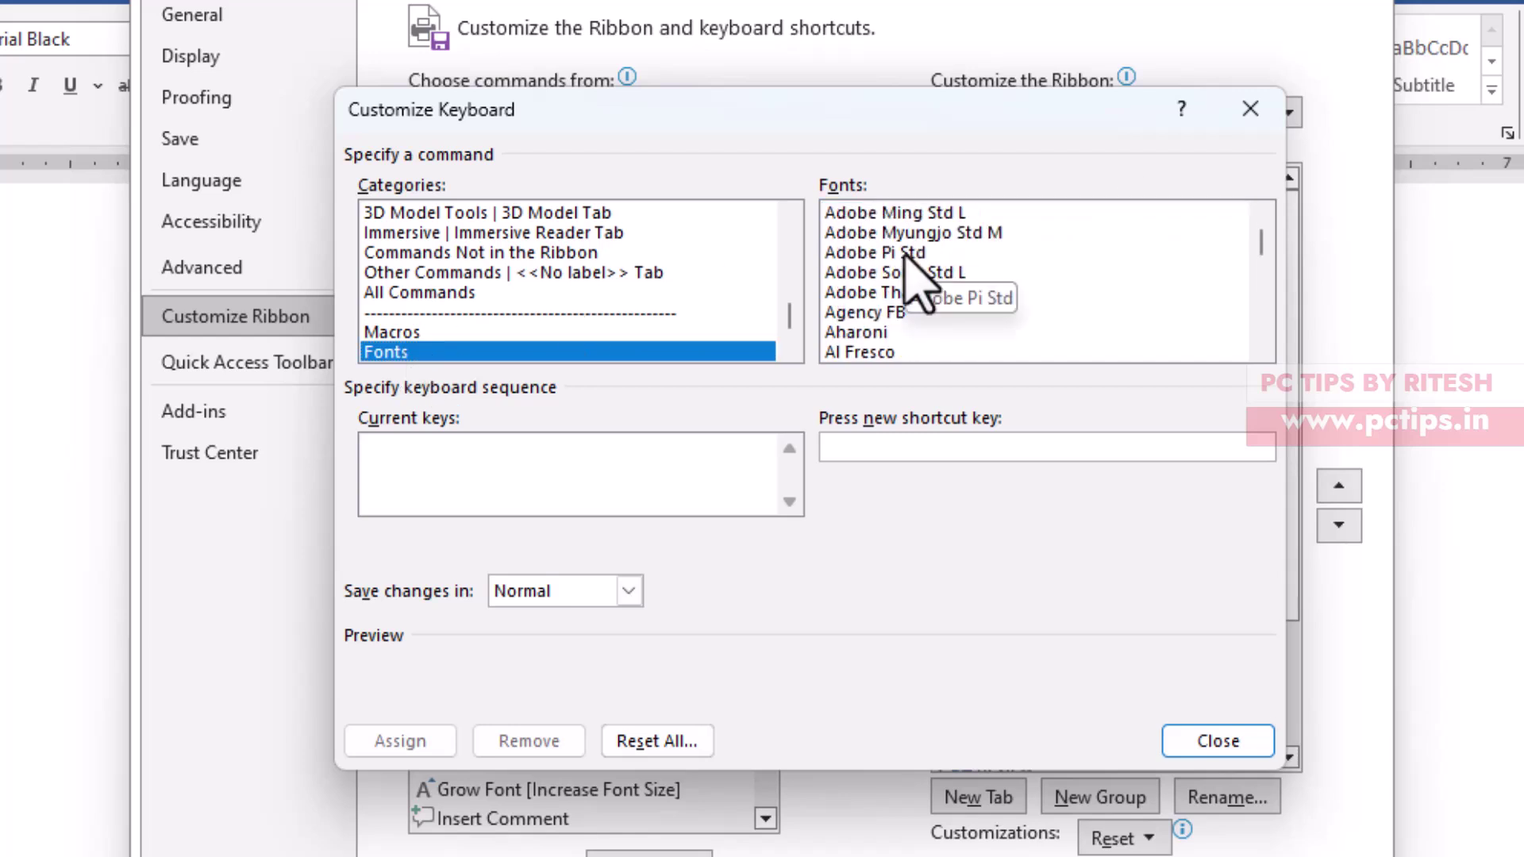
pyautogui.scroll(-4, 907, 255)
pyautogui.scroll(-2, 906, 256)
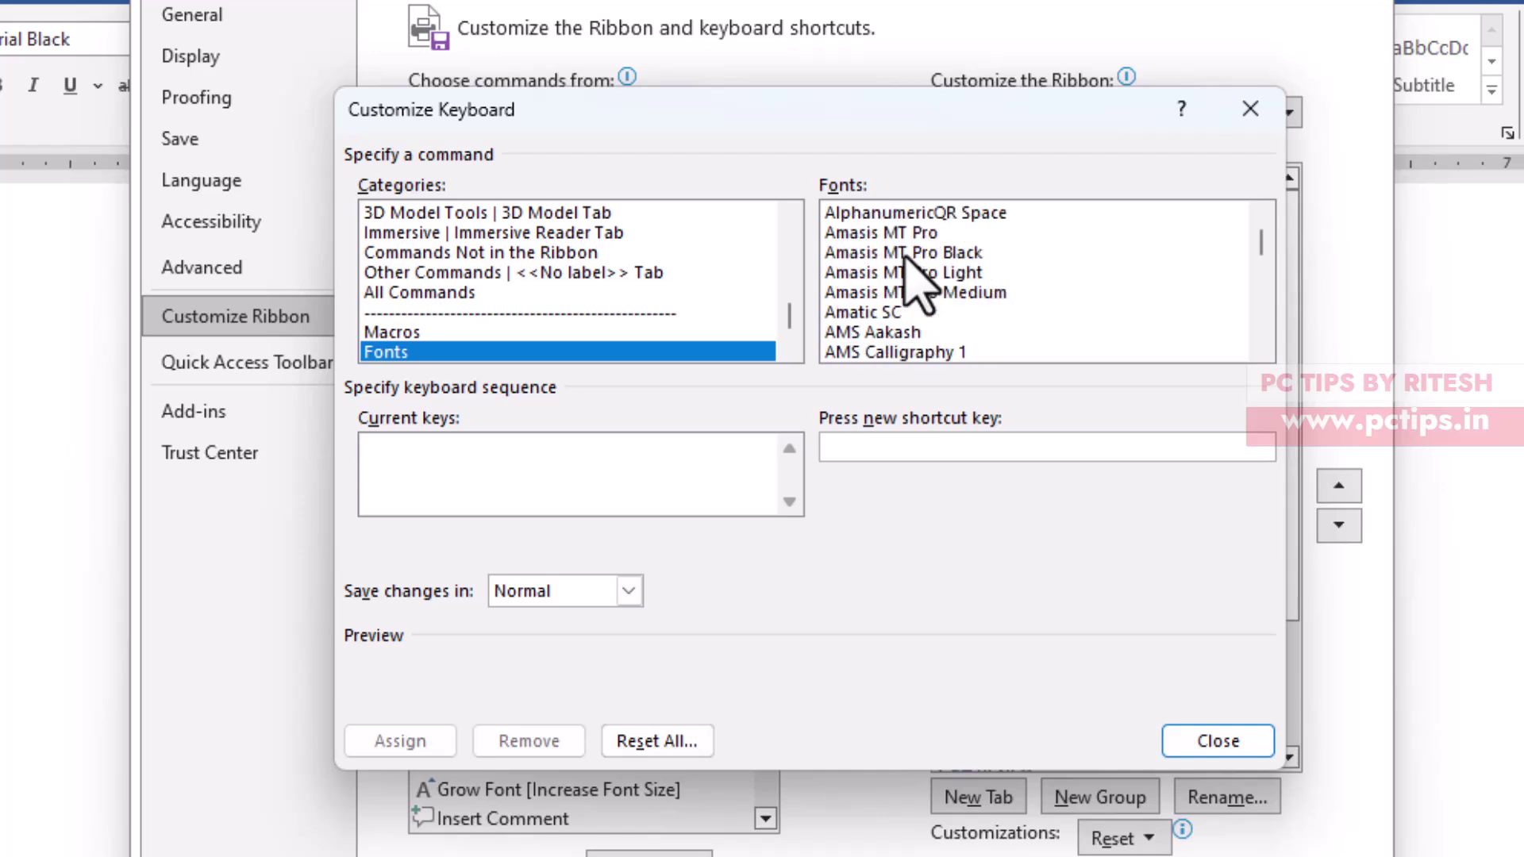
pyautogui.scroll(-3, 906, 255)
pyautogui.scroll(-4, 905, 255)
pyautogui.scroll(-4, 906, 256)
pyautogui.scroll(-2, 909, 274)
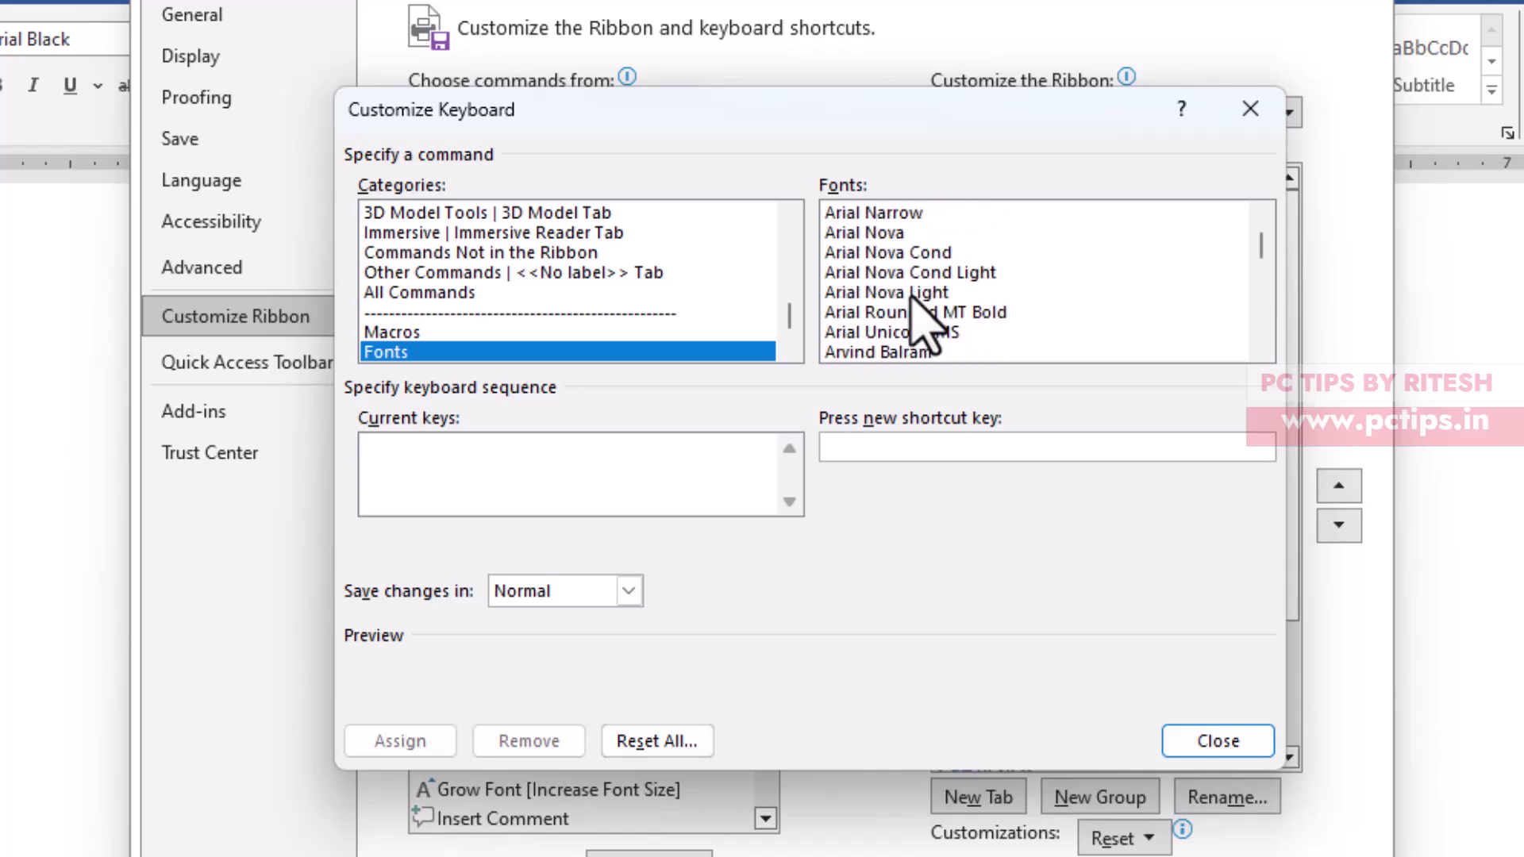
pyautogui.scroll(2, 912, 302)
pyautogui.click(859, 291)
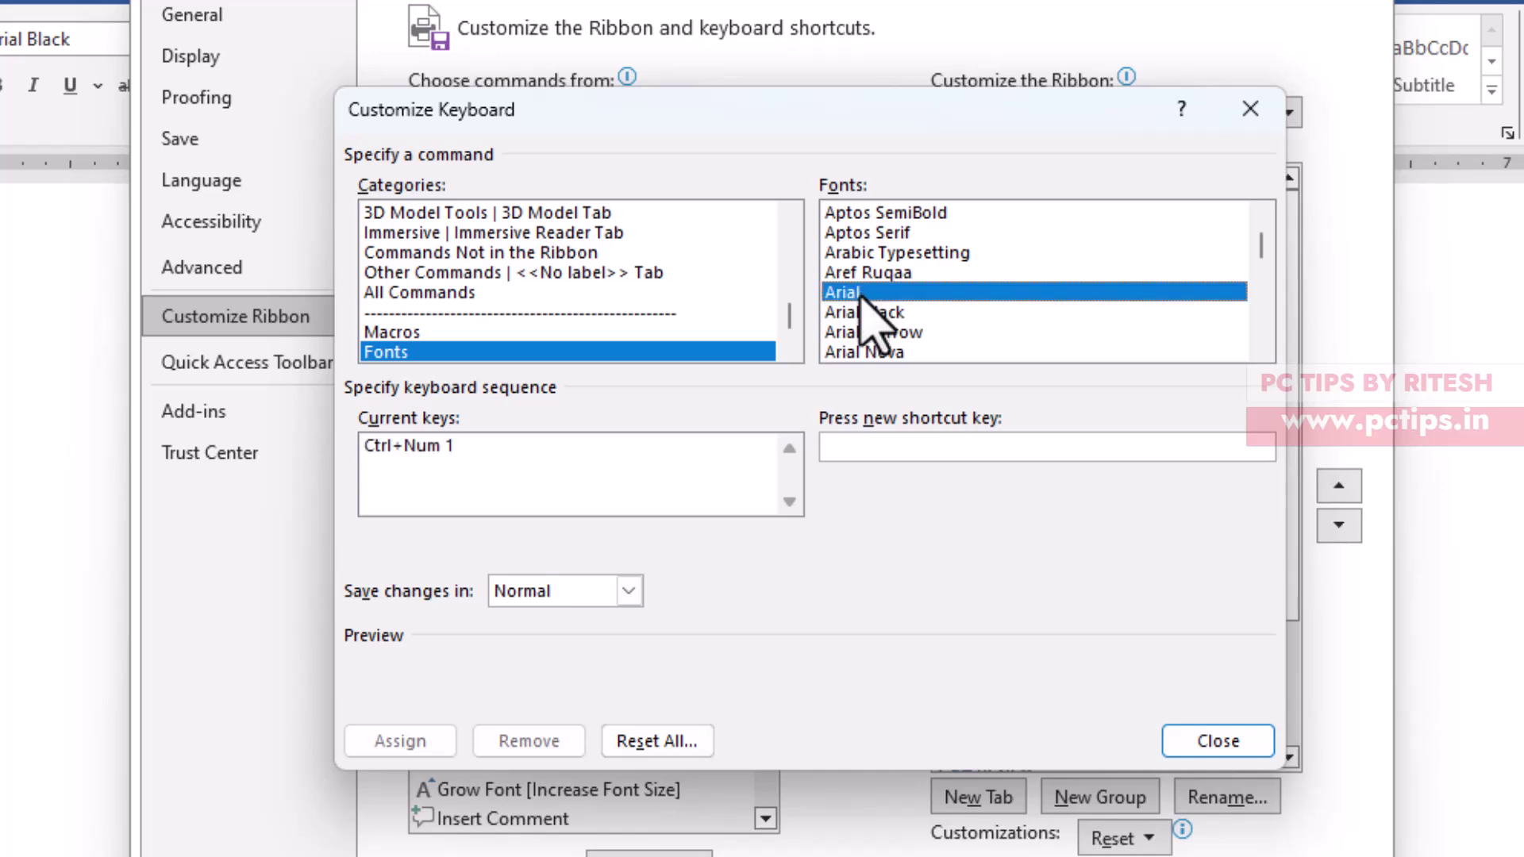
# Step: Assign Ctrl+Shift+Q as an extra shortcut for Arial and close Customize Keyboard
pyautogui.click(463, 449)
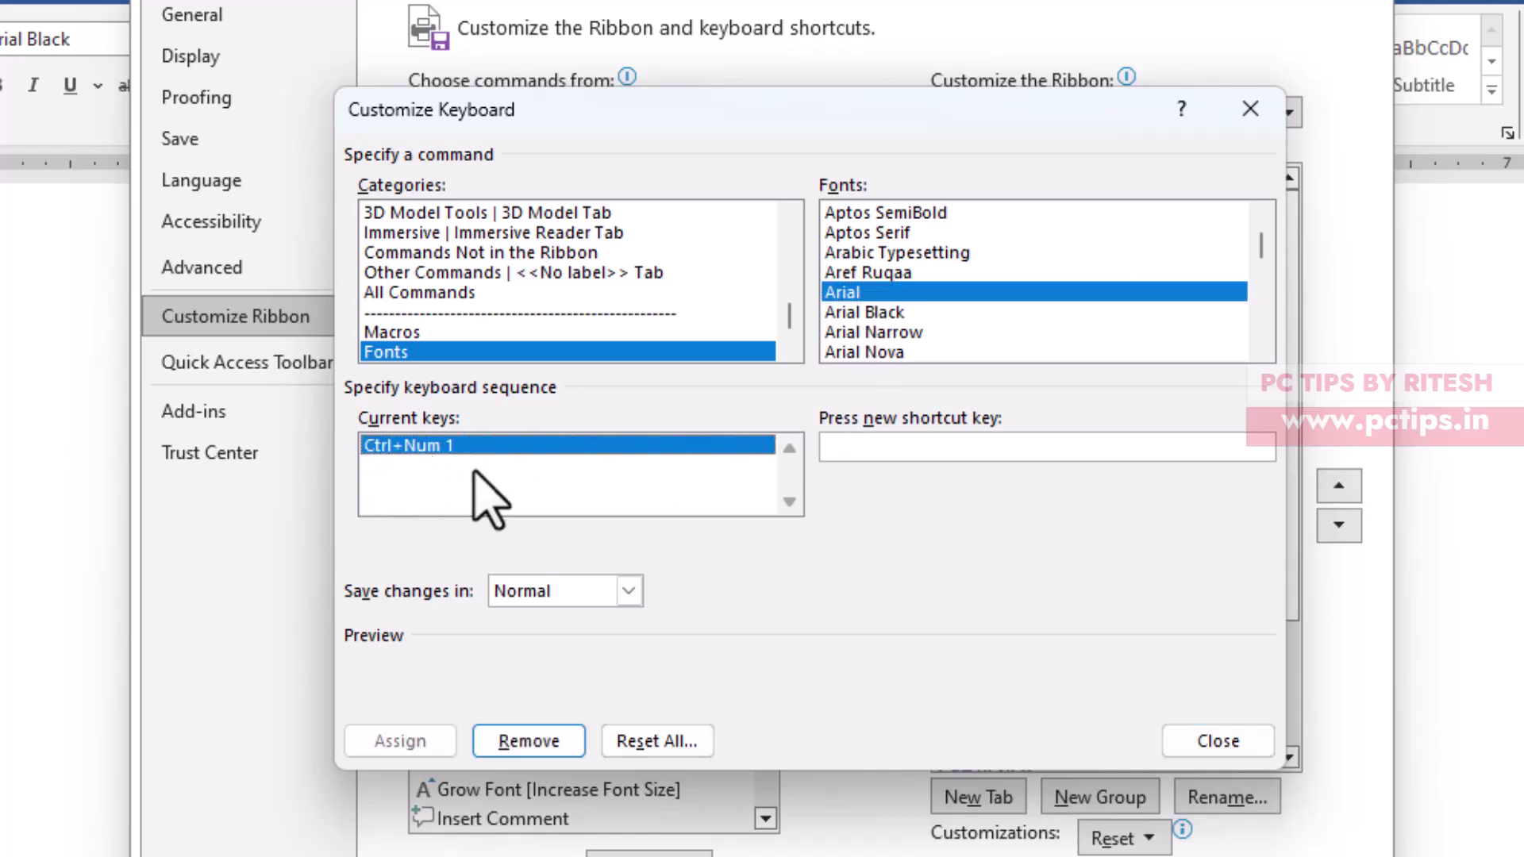
pyautogui.click(955, 446)
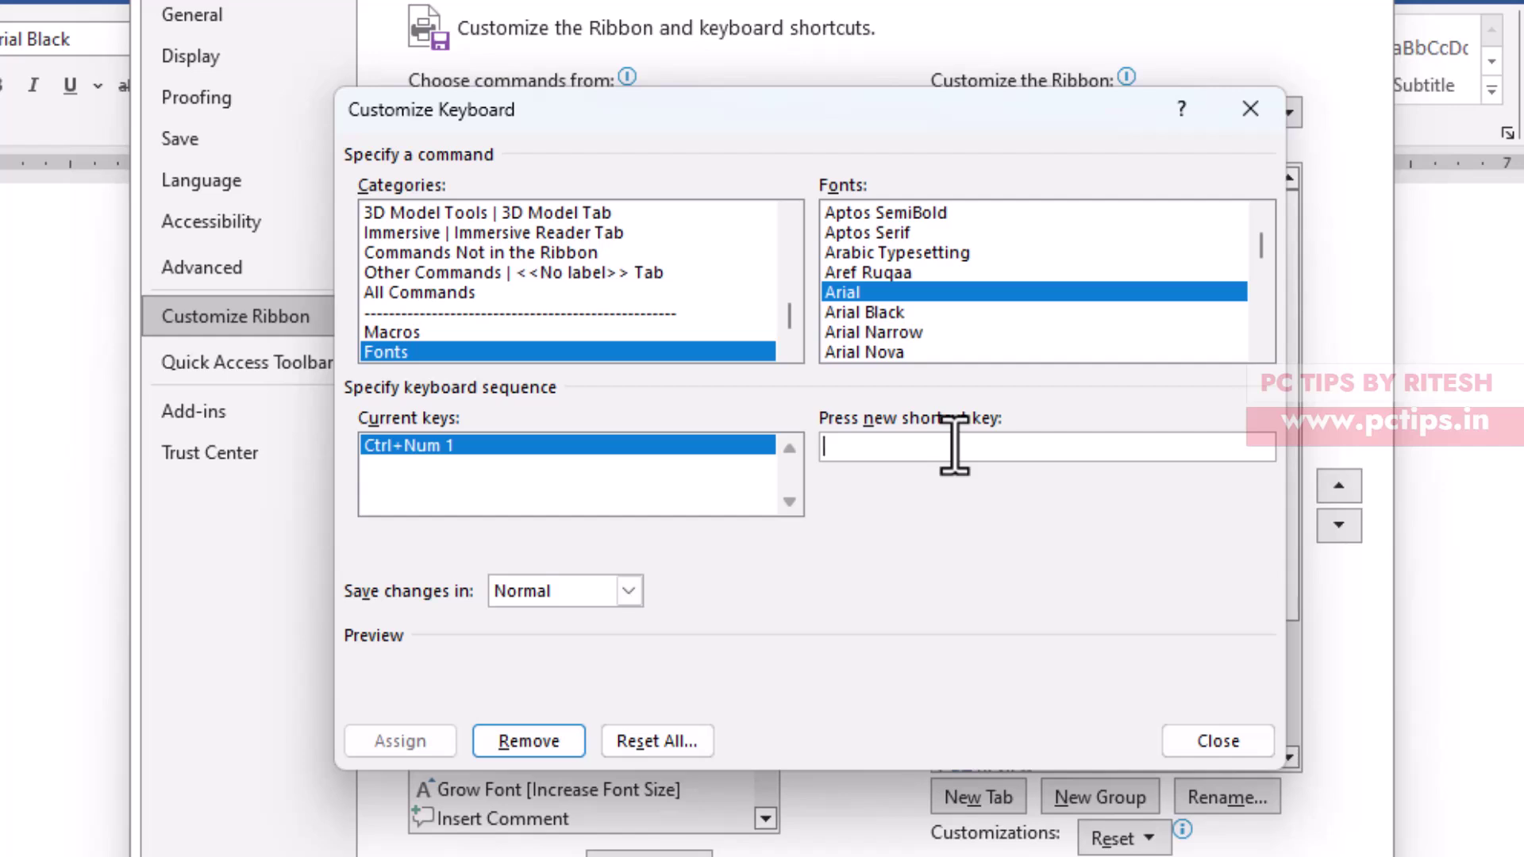
pyautogui.hotkey('ctrl', 'shift', 'q')
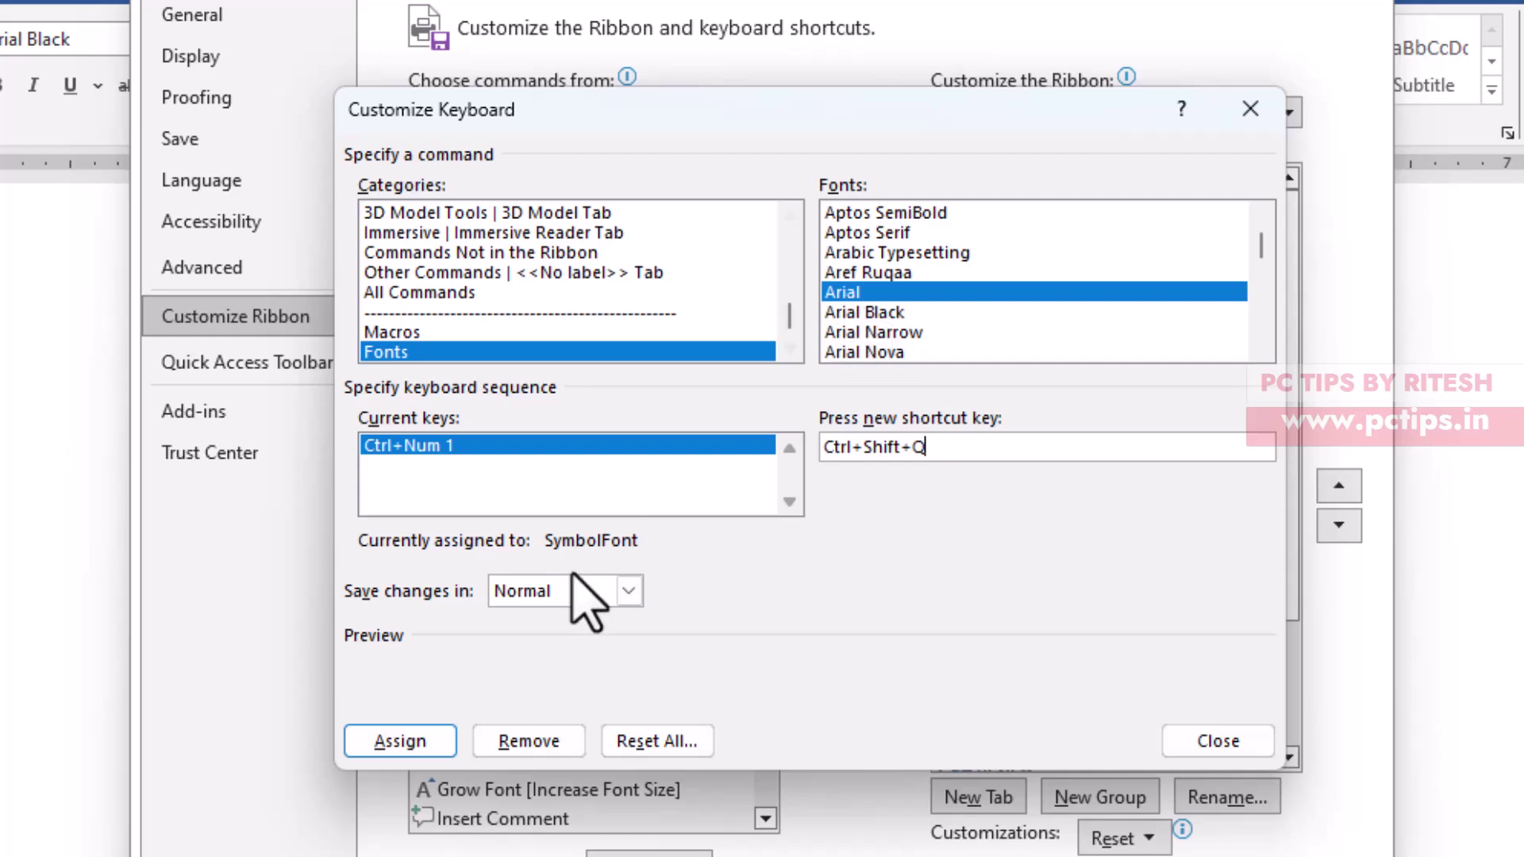
pyautogui.click(404, 741)
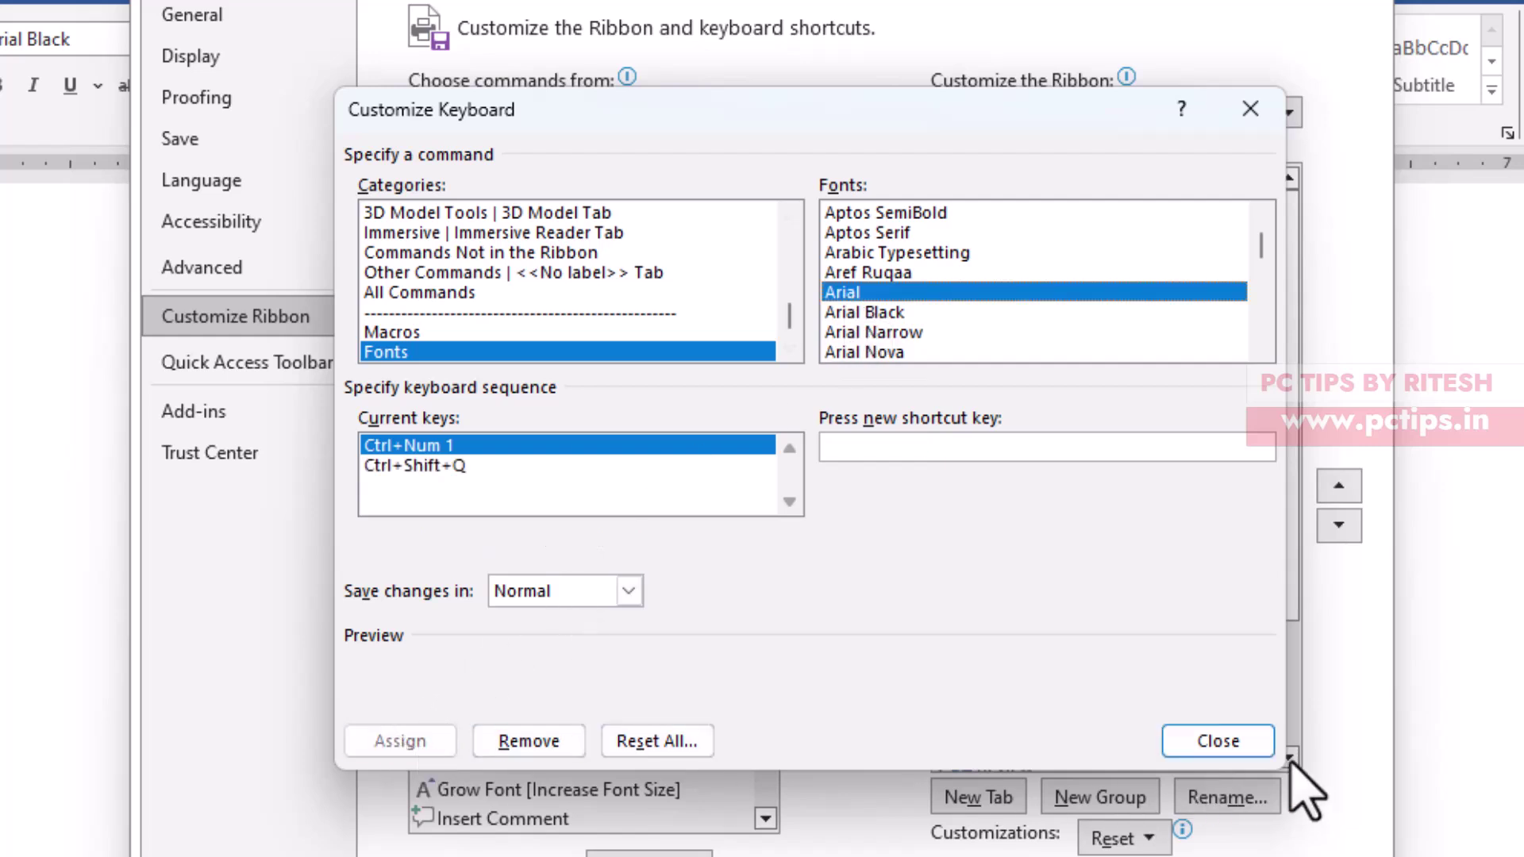
pyautogui.click(1242, 749)
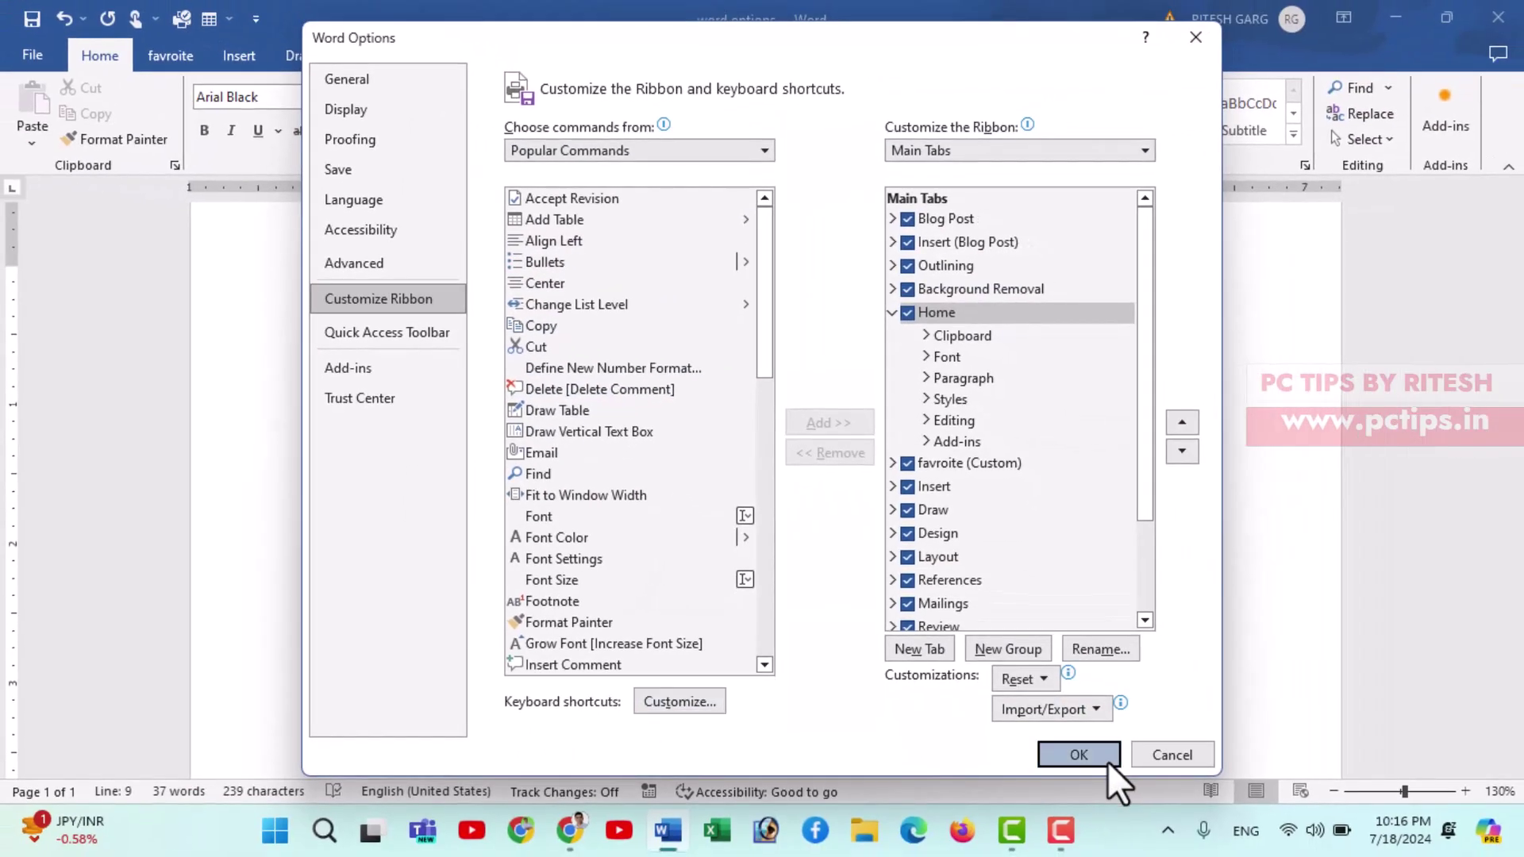
# Step: Close Word Options and switch the typing font at the insertion point to Arial
pyautogui.click(1108, 758)
pyautogui.scroll(-2, 488, 653)
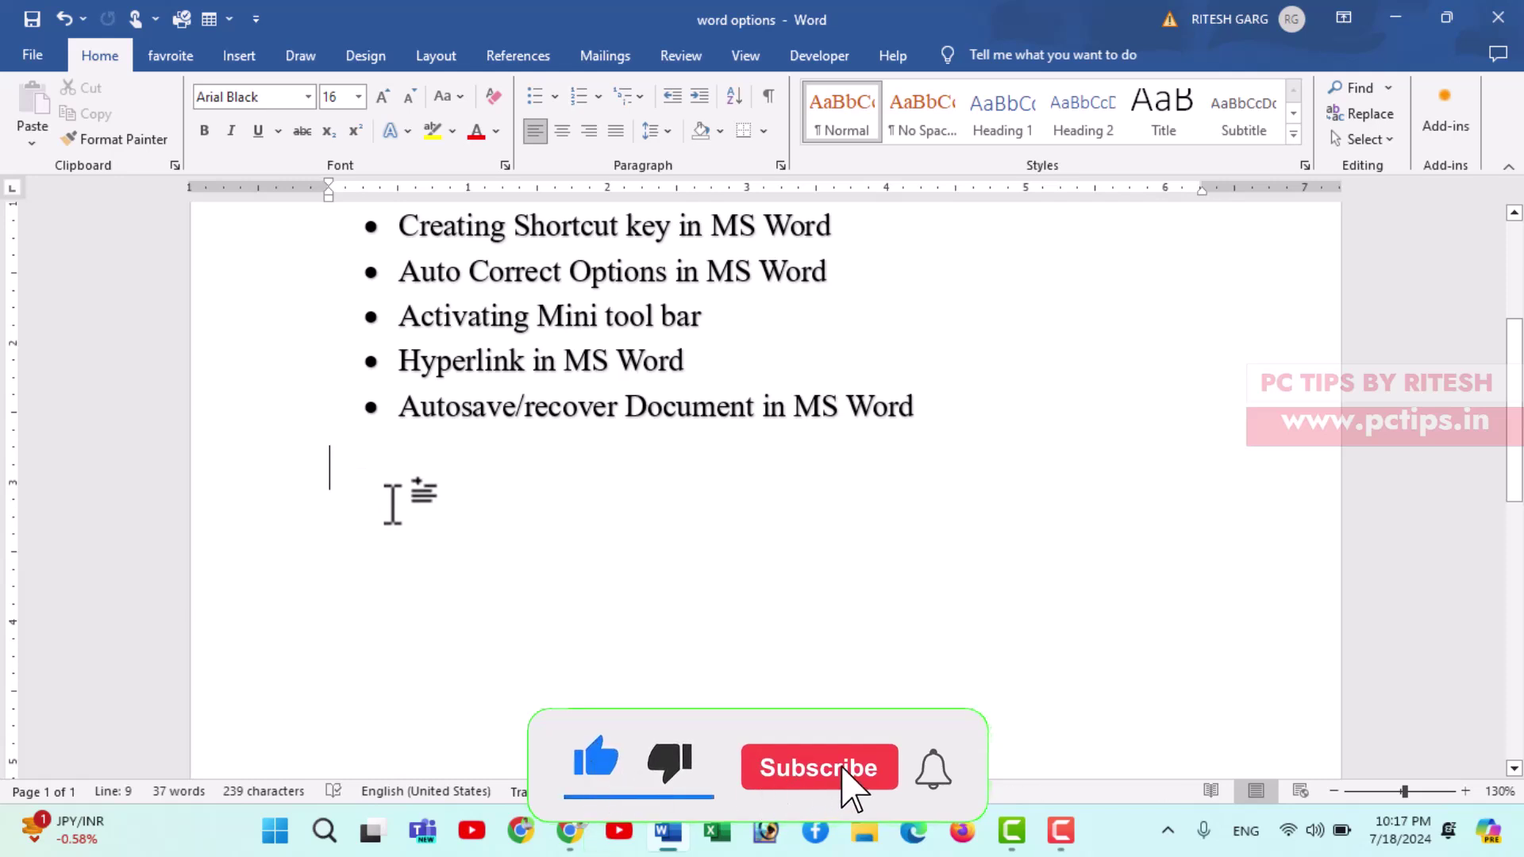
pyautogui.hotkey('ctrl', 'space')
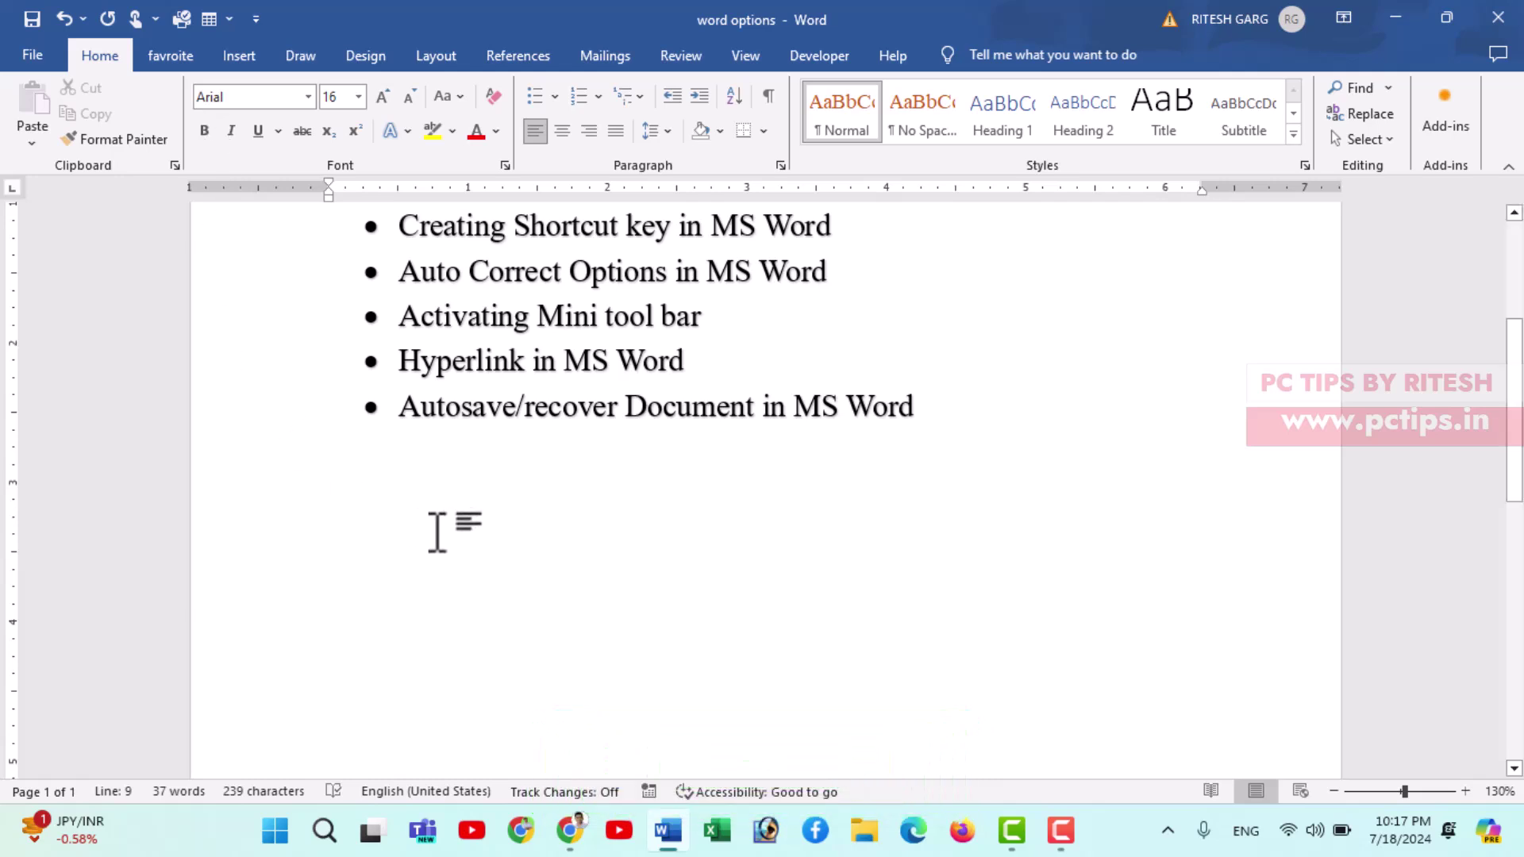
pyautogui.scroll(5, 436, 527)
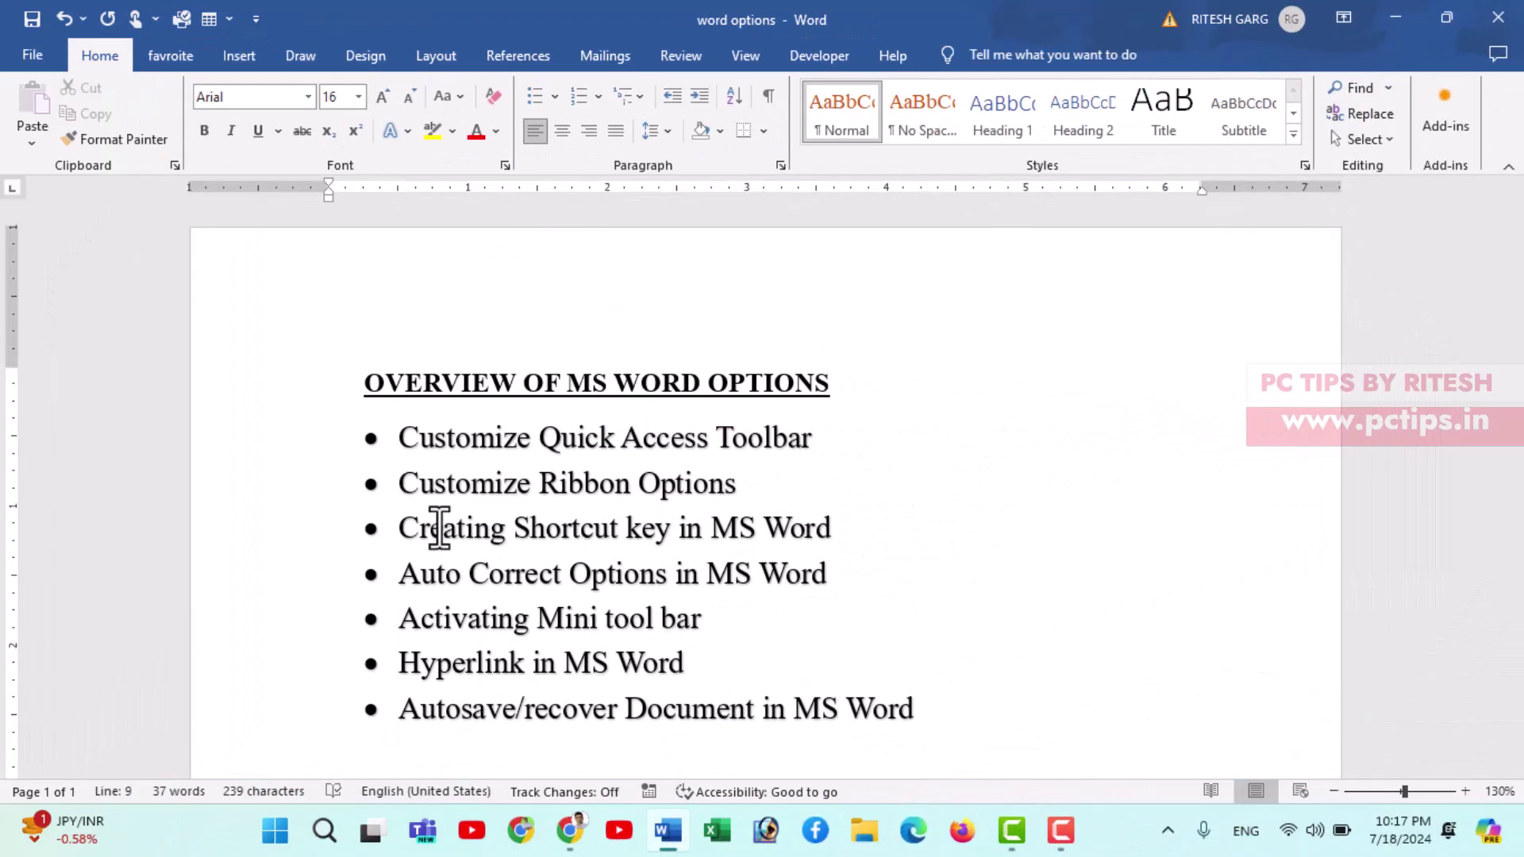
# Step: Type bannk, sbi, radom and punjab on separate lines below the list for AutoCorrect to expand
pyautogui.scroll(-1, 435, 528)
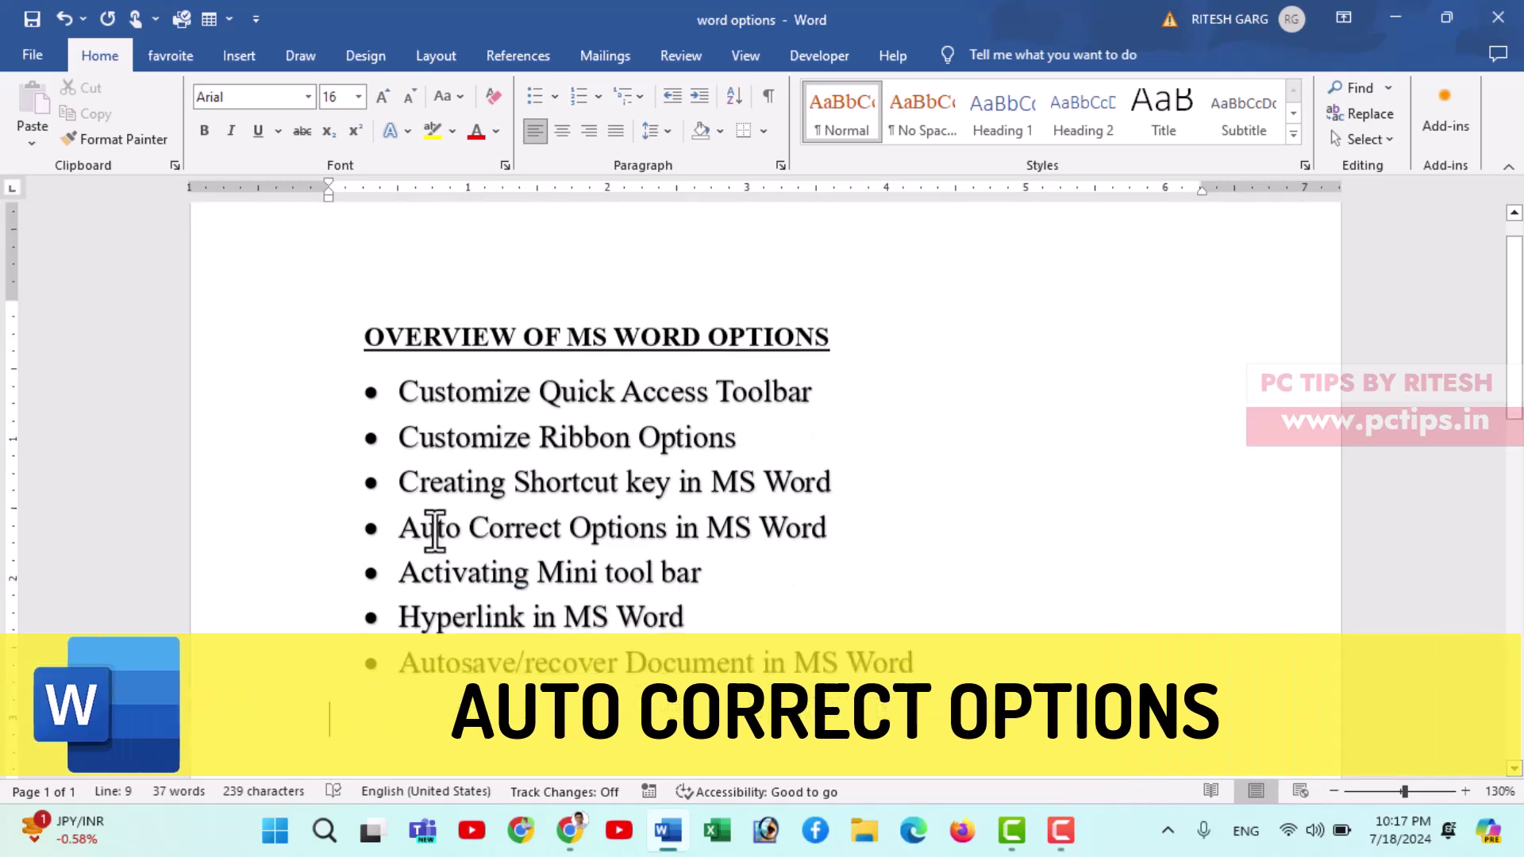
pyautogui.moveTo(398, 512); pyautogui.dragTo(816, 511)
pyautogui.scroll(-3, 409, 459)
pyautogui.click(409, 459)
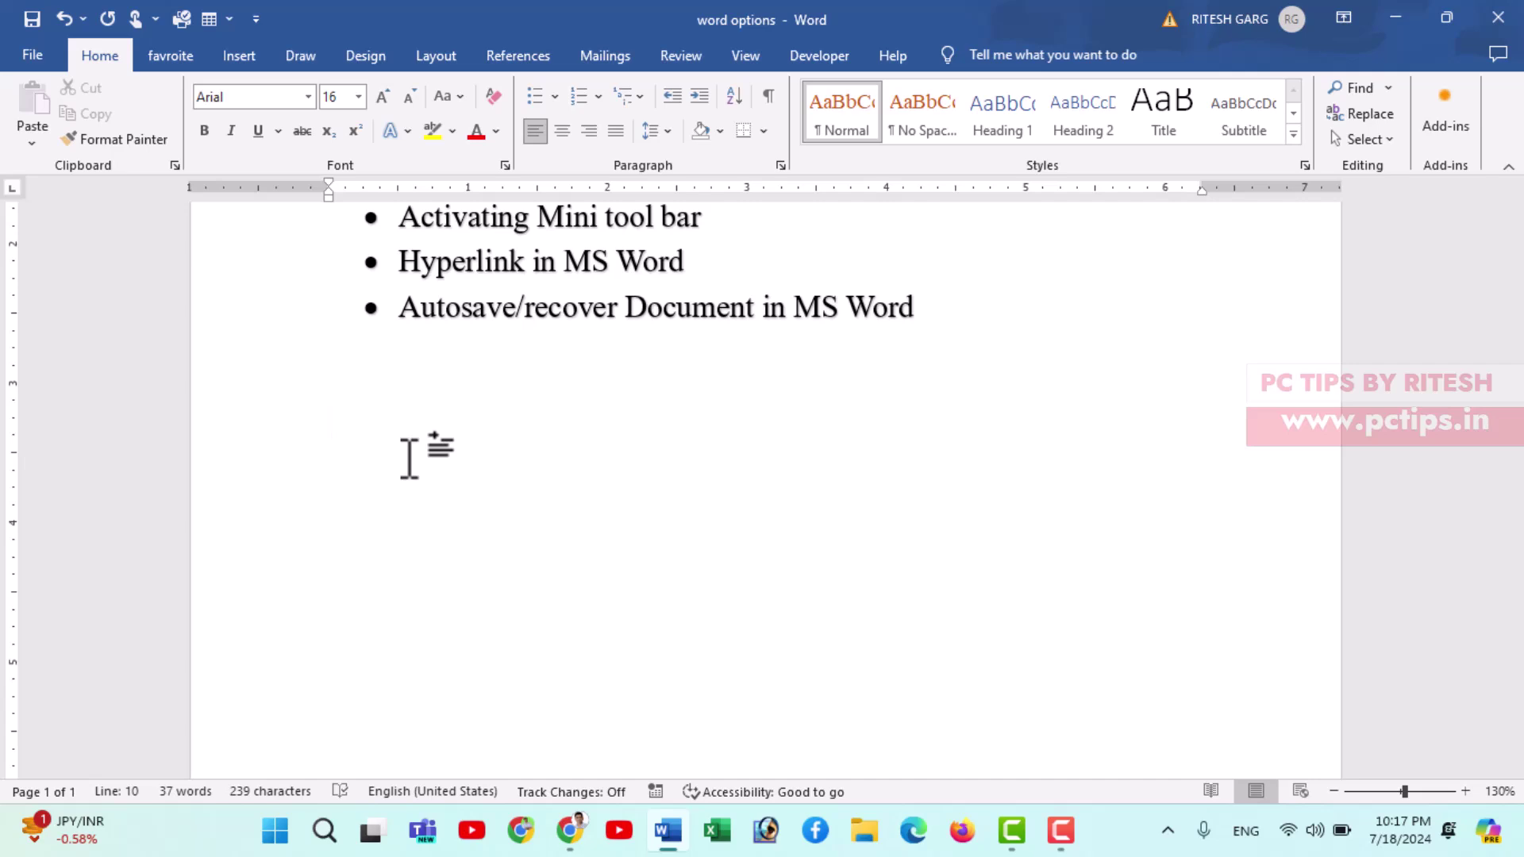
pyautogui.write('ban')
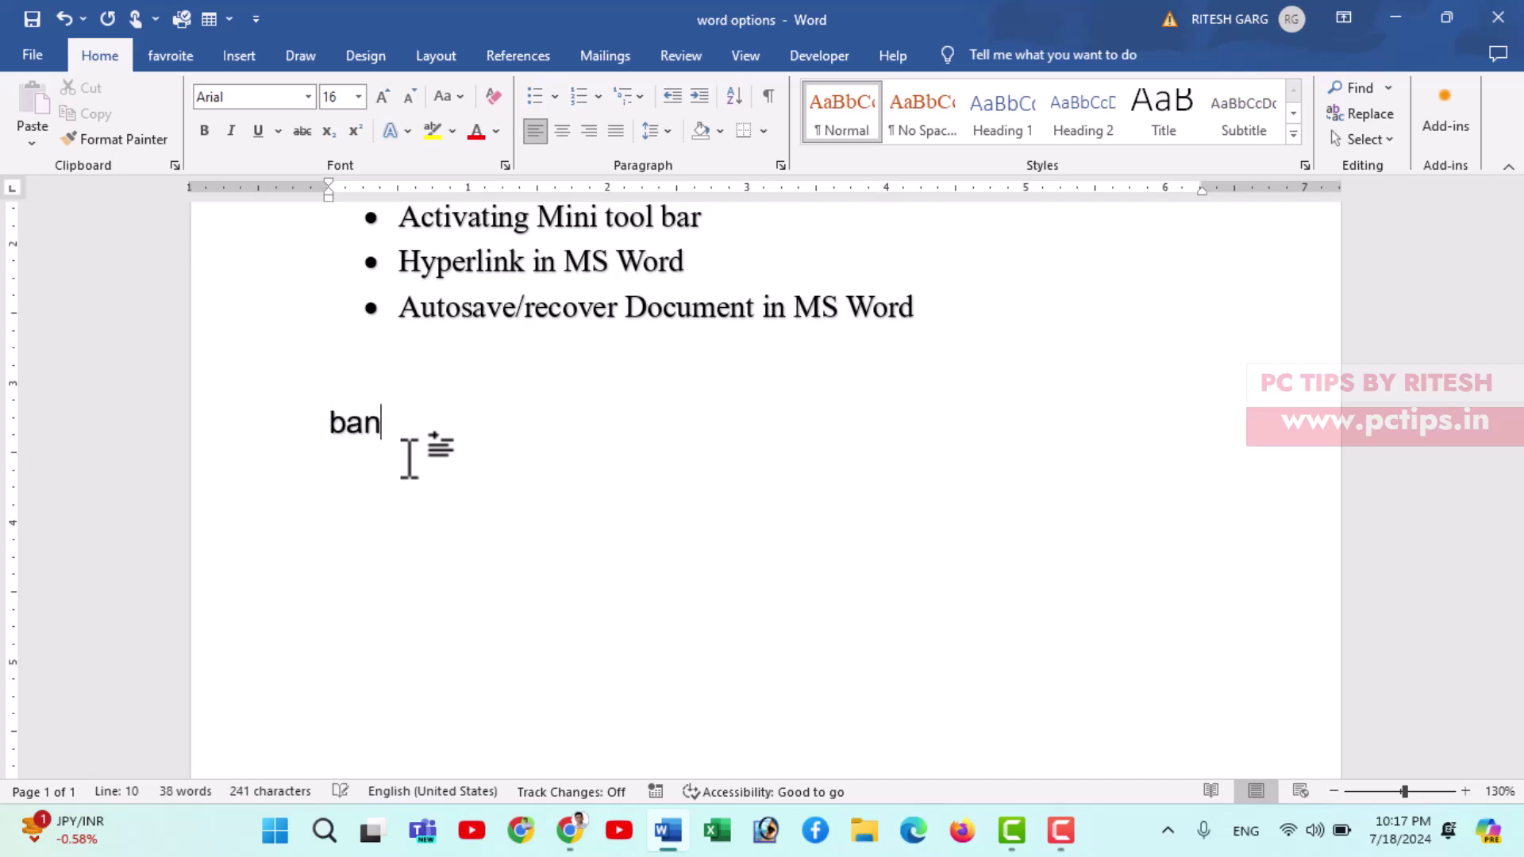
pyautogui.write('nk')
pyautogui.press('Return')
pyautogui.write('sbi')
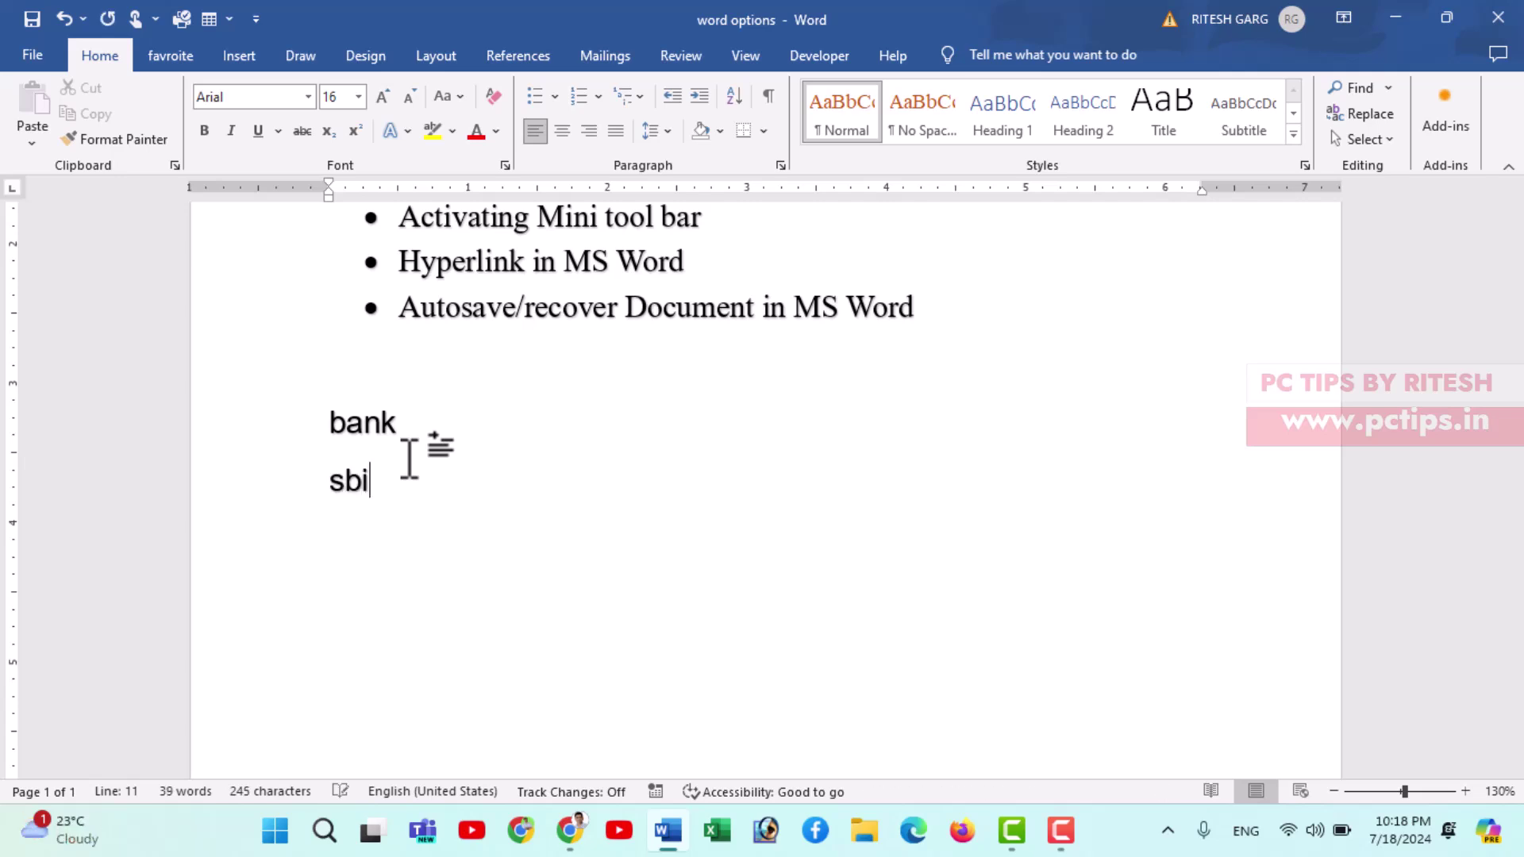
pyautogui.press('Return')
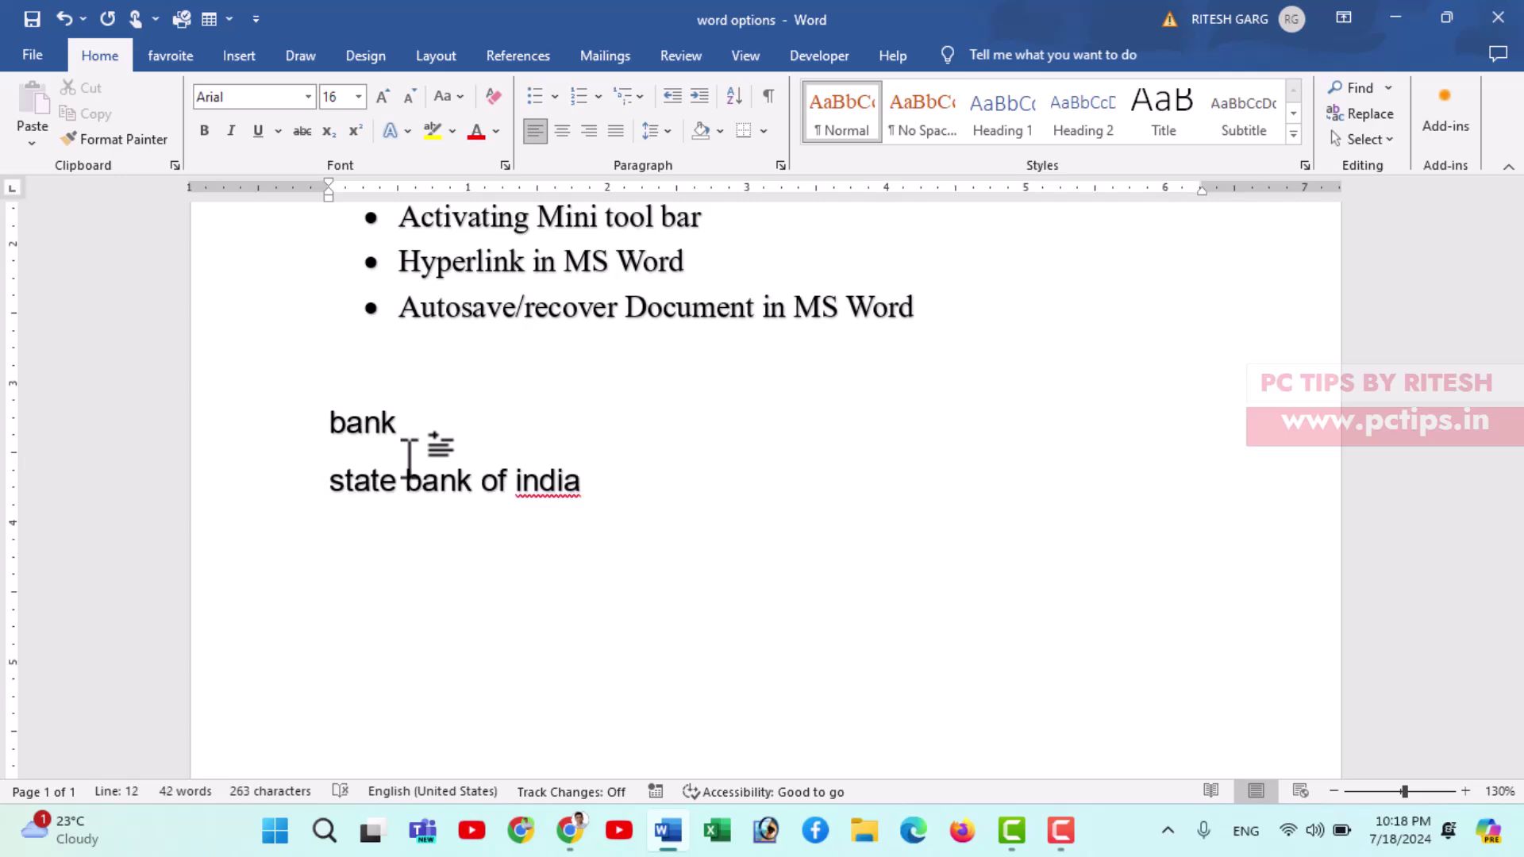
pyautogui.write('radom access memory')
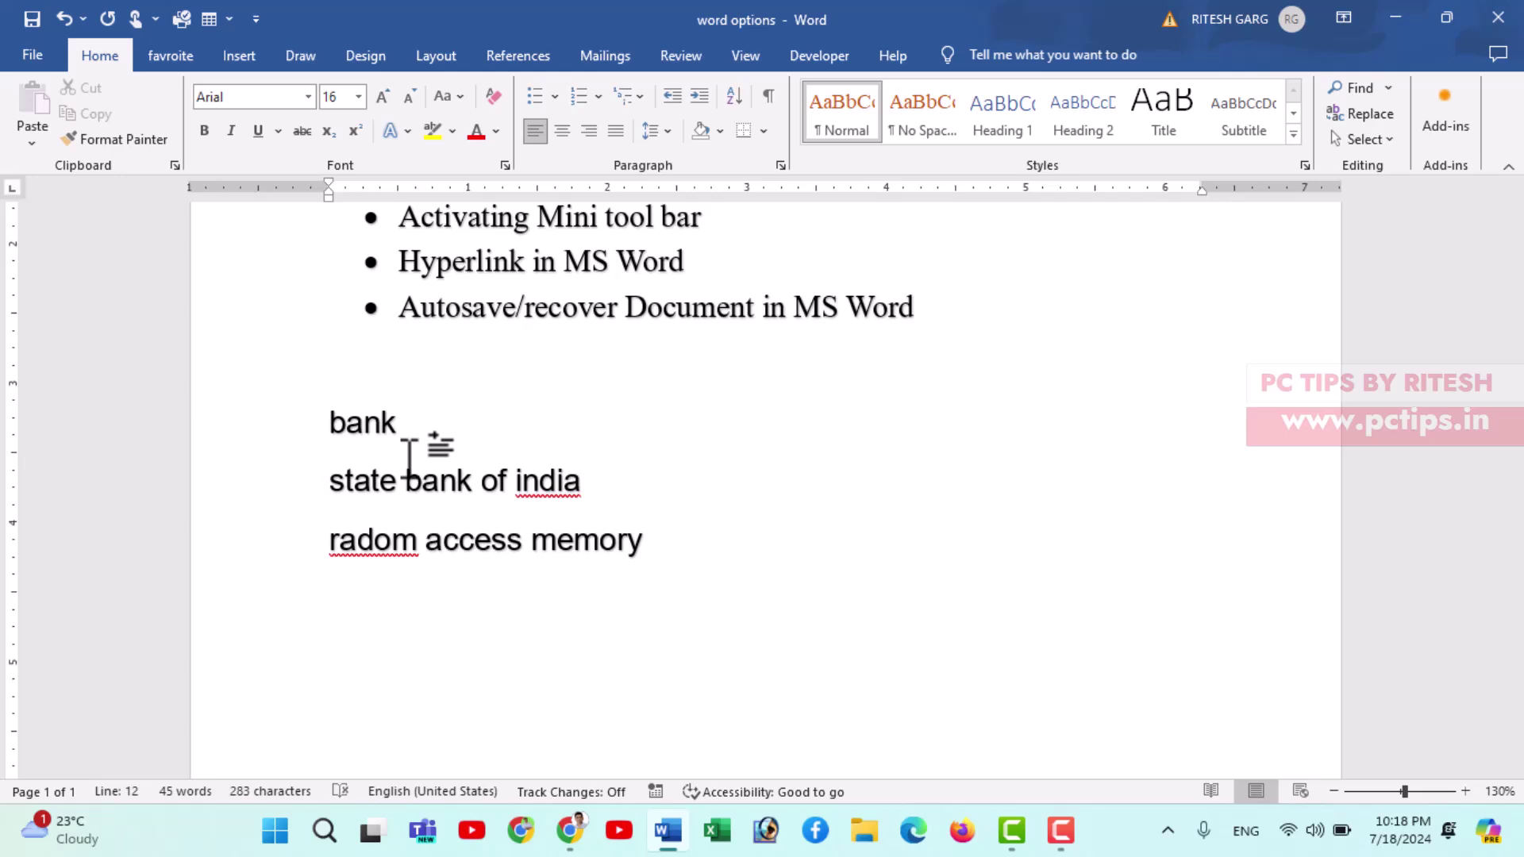
pyautogui.press('Return')
pyautogui.write('punjab')
pyautogui.press('Return')
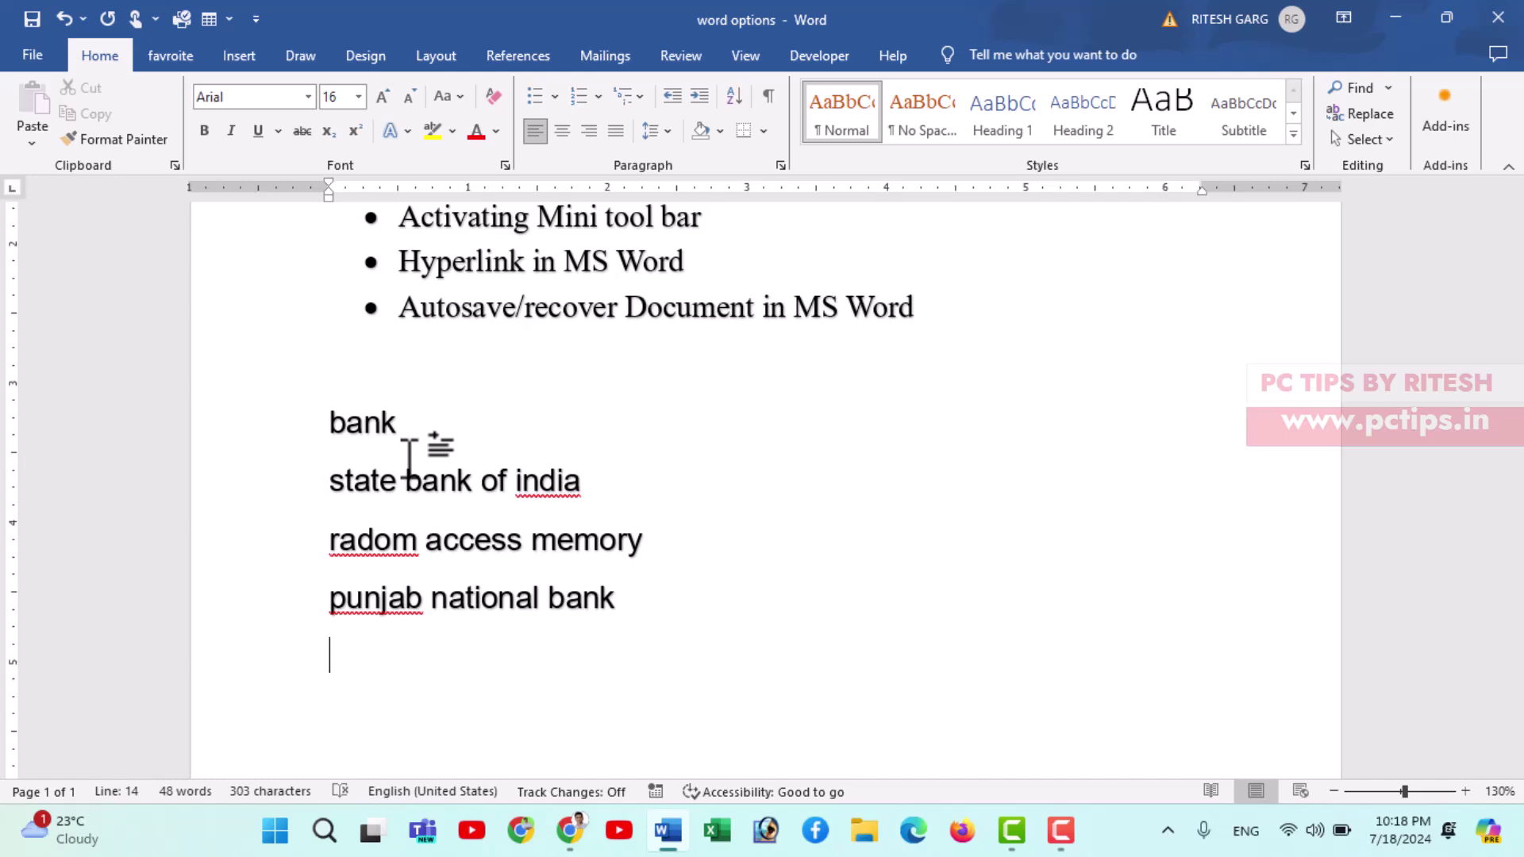
# Step: Open the AutoCorrect dialog through File > Options > Proofing
pyautogui.scroll(1, 294, 544)
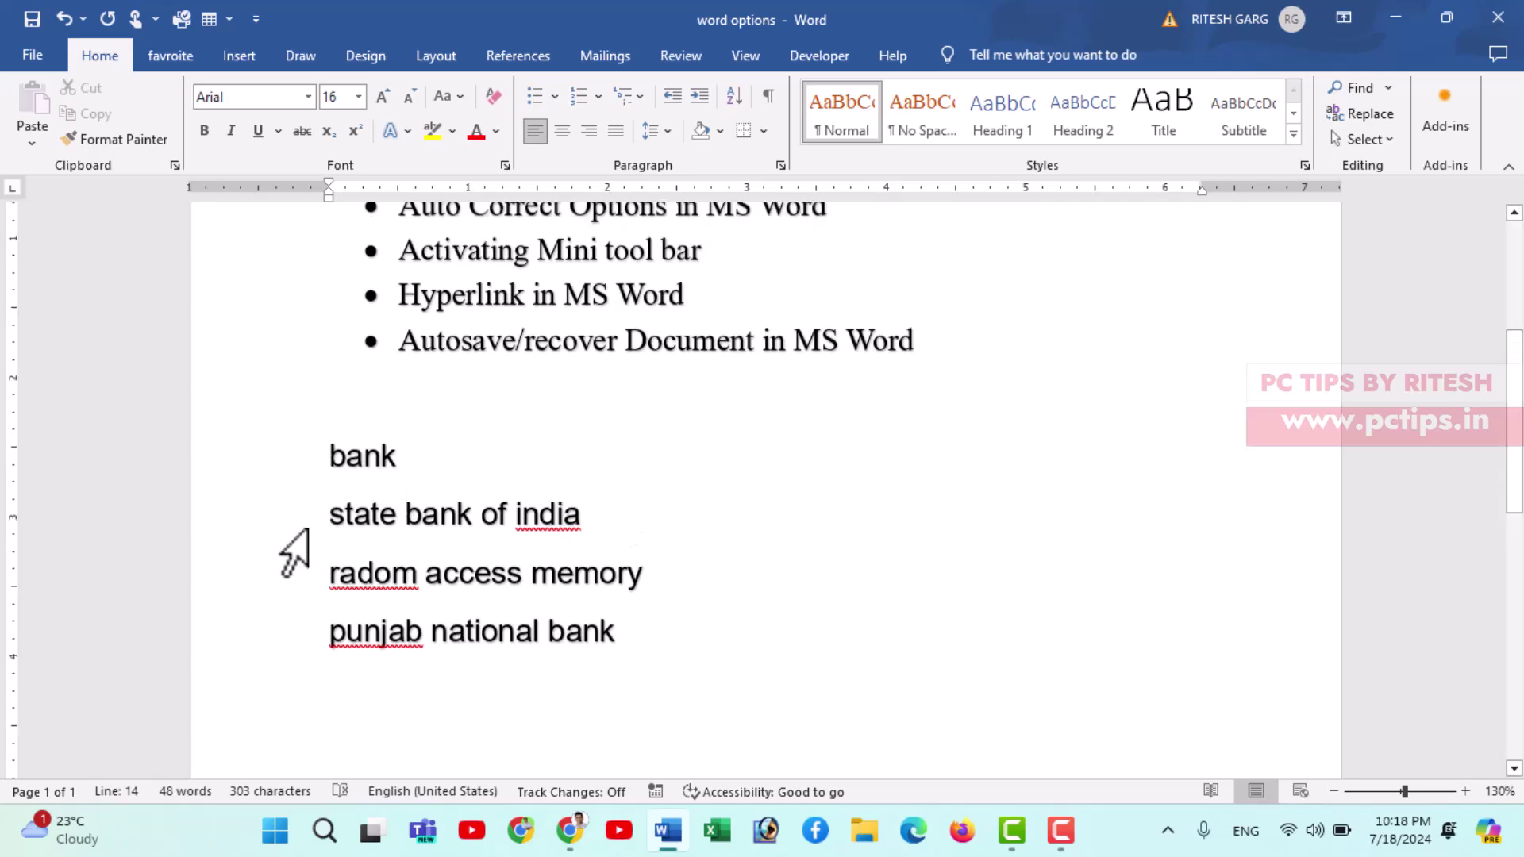
pyautogui.scroll(2, 316, 527)
pyautogui.scroll(2, 316, 527)
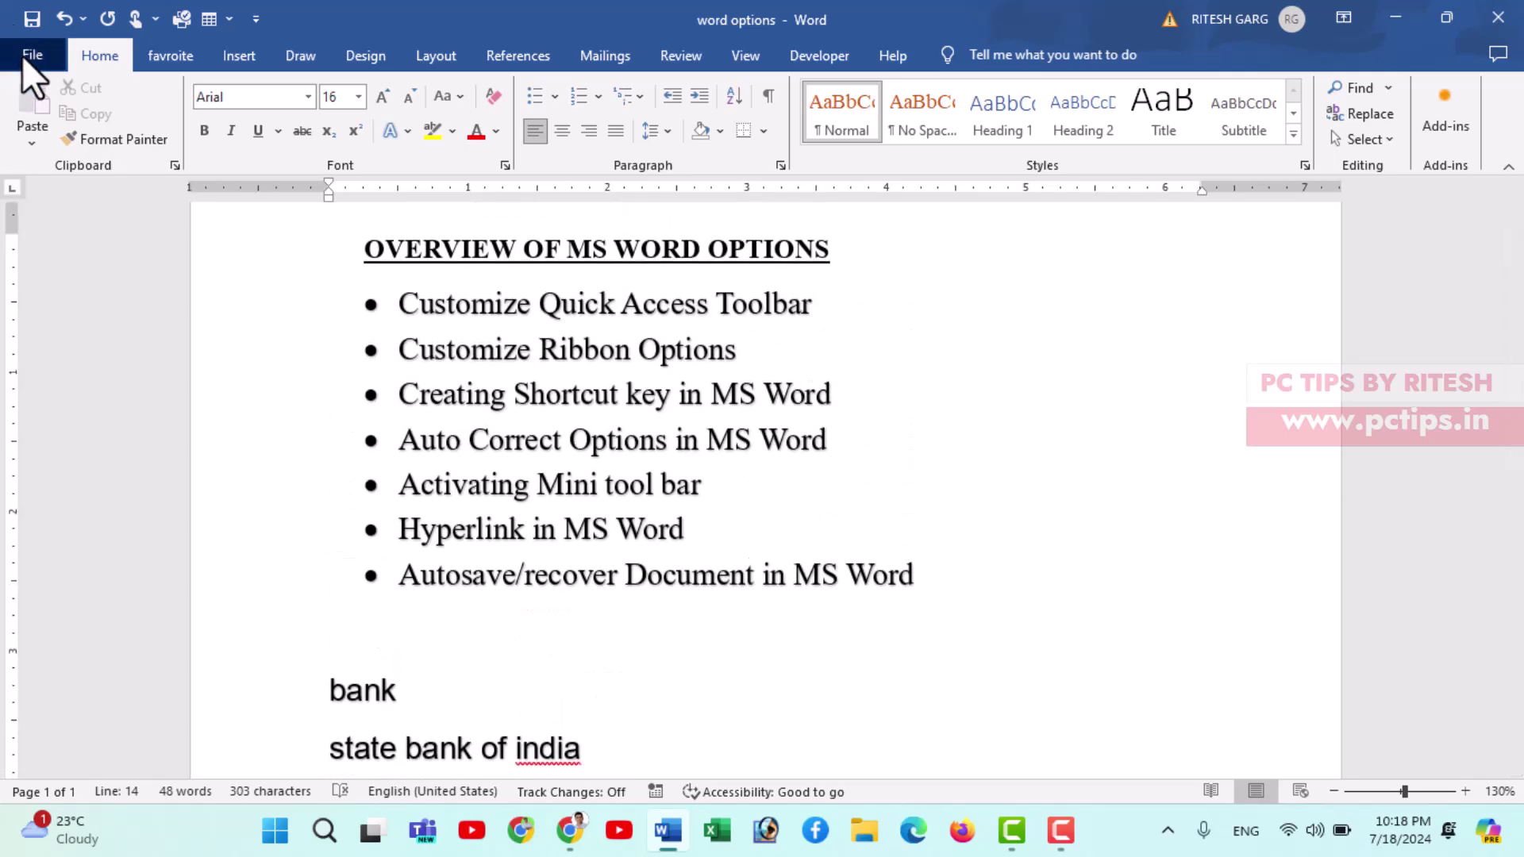
pyautogui.click(21, 55)
pyautogui.click(87, 719)
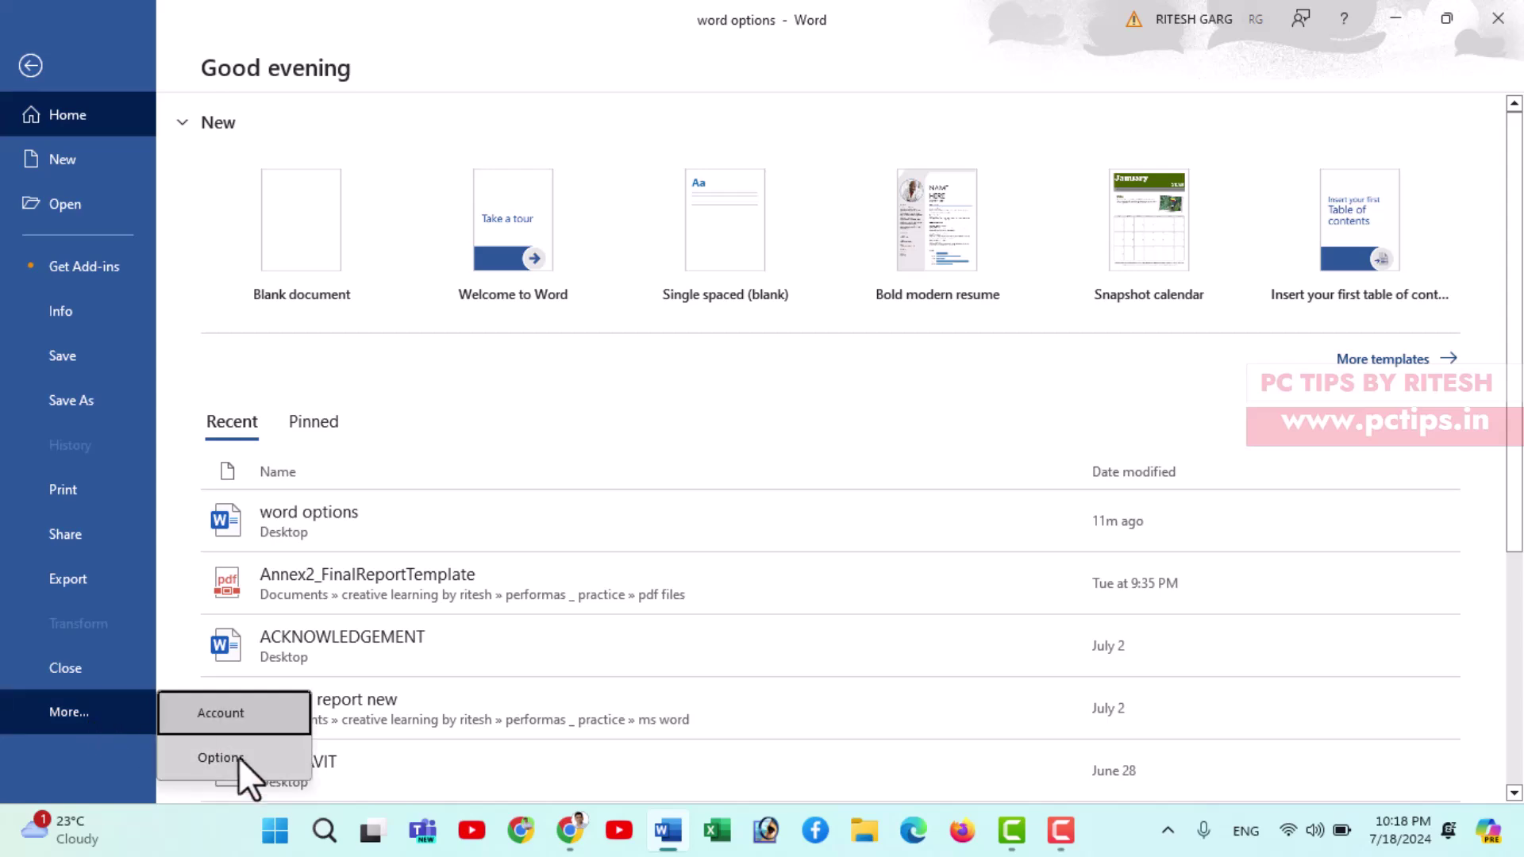
pyautogui.click(238, 758)
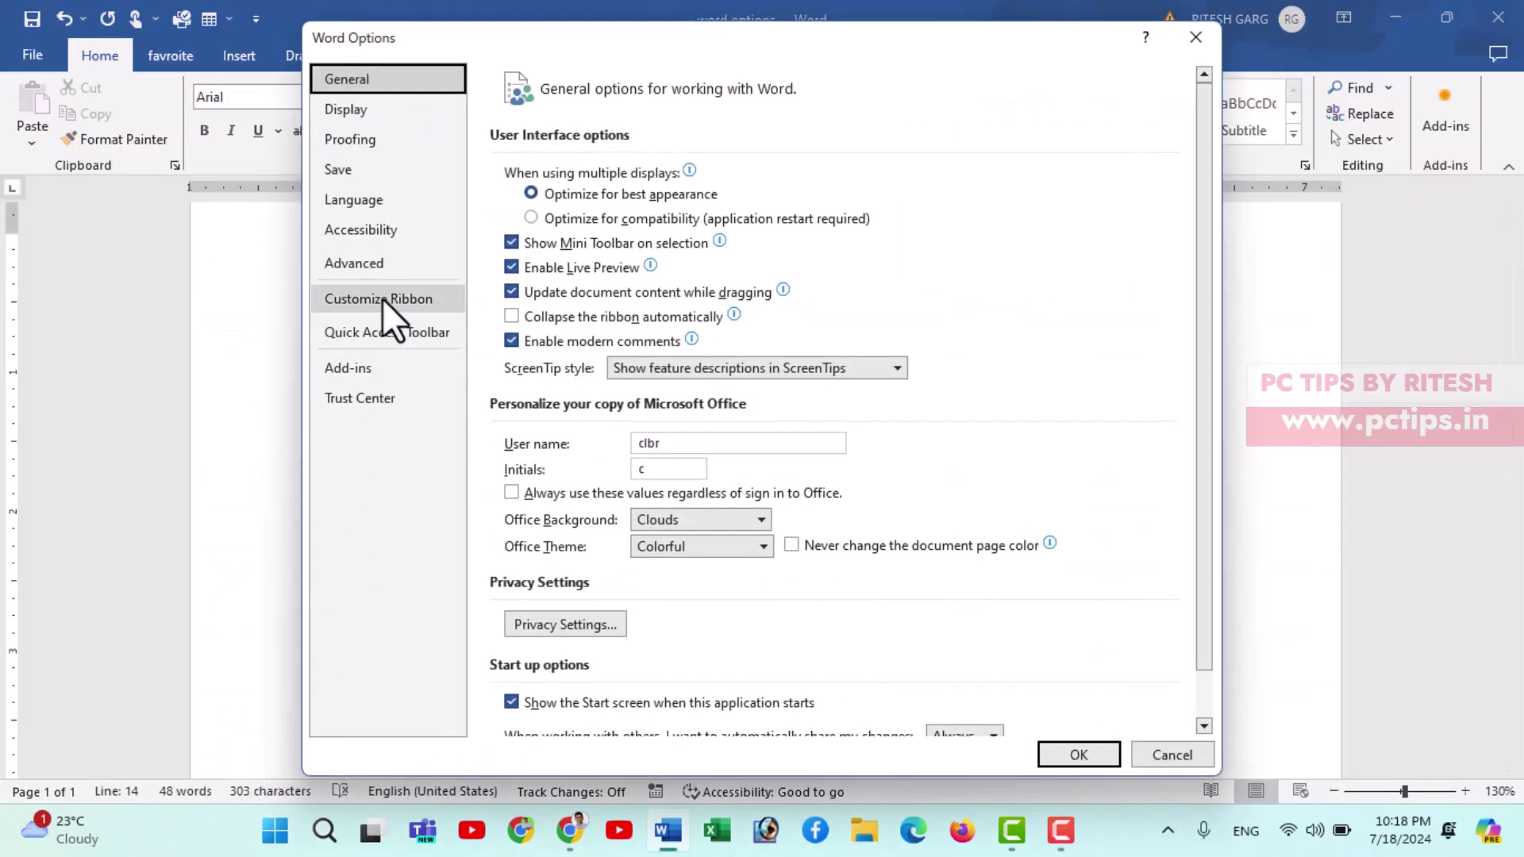
pyautogui.click(370, 139)
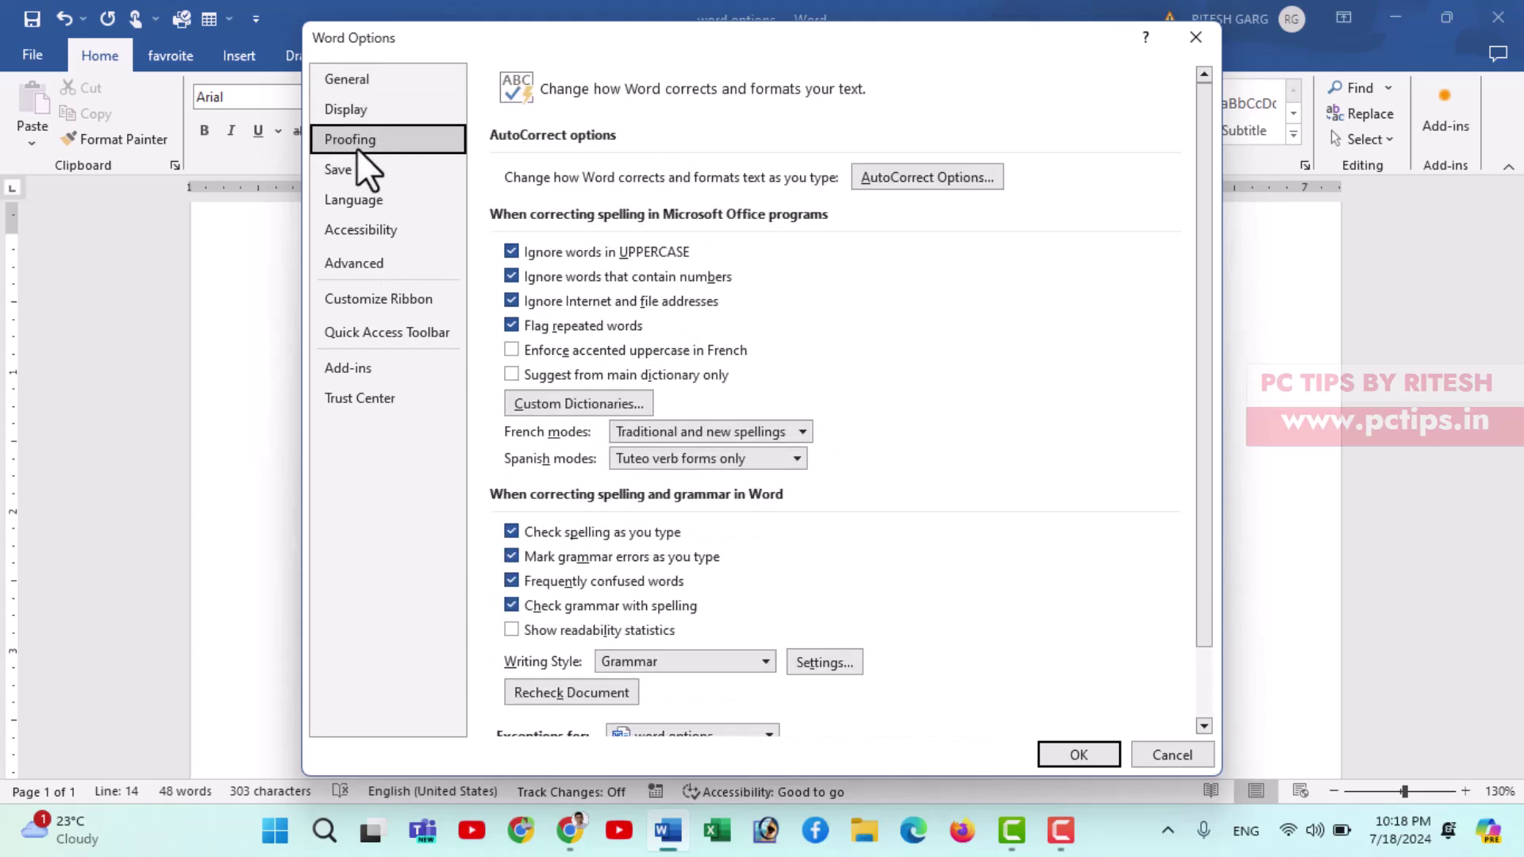
pyautogui.click(924, 175)
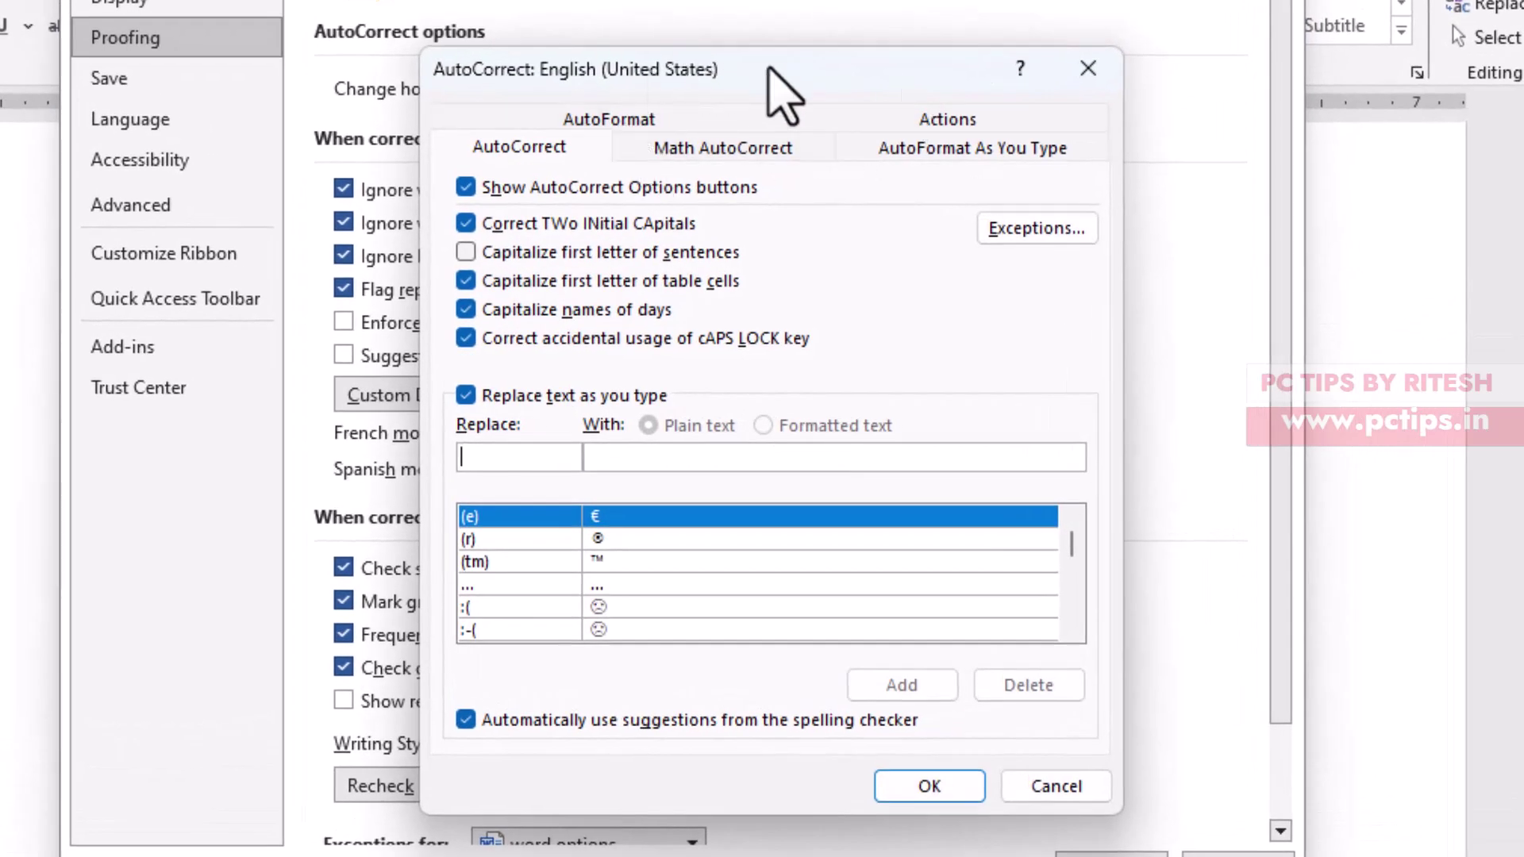
# Step: Add an AutoCorrect entry replacing usa with 'united state america' and close the dialog
pyautogui.moveTo(774, 69); pyautogui.dragTo(904, 30)
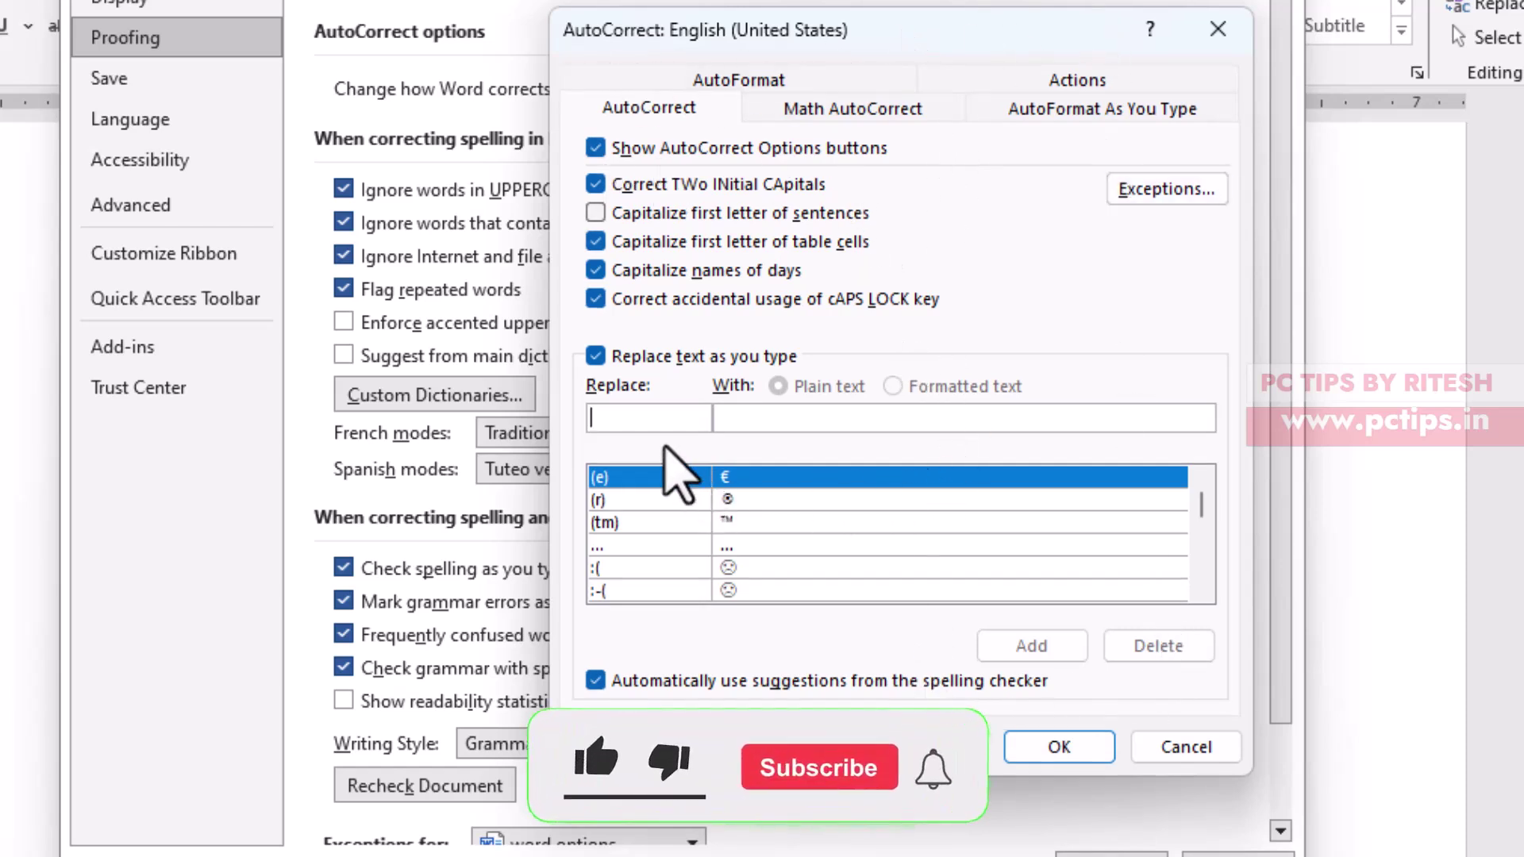
pyautogui.click(659, 425)
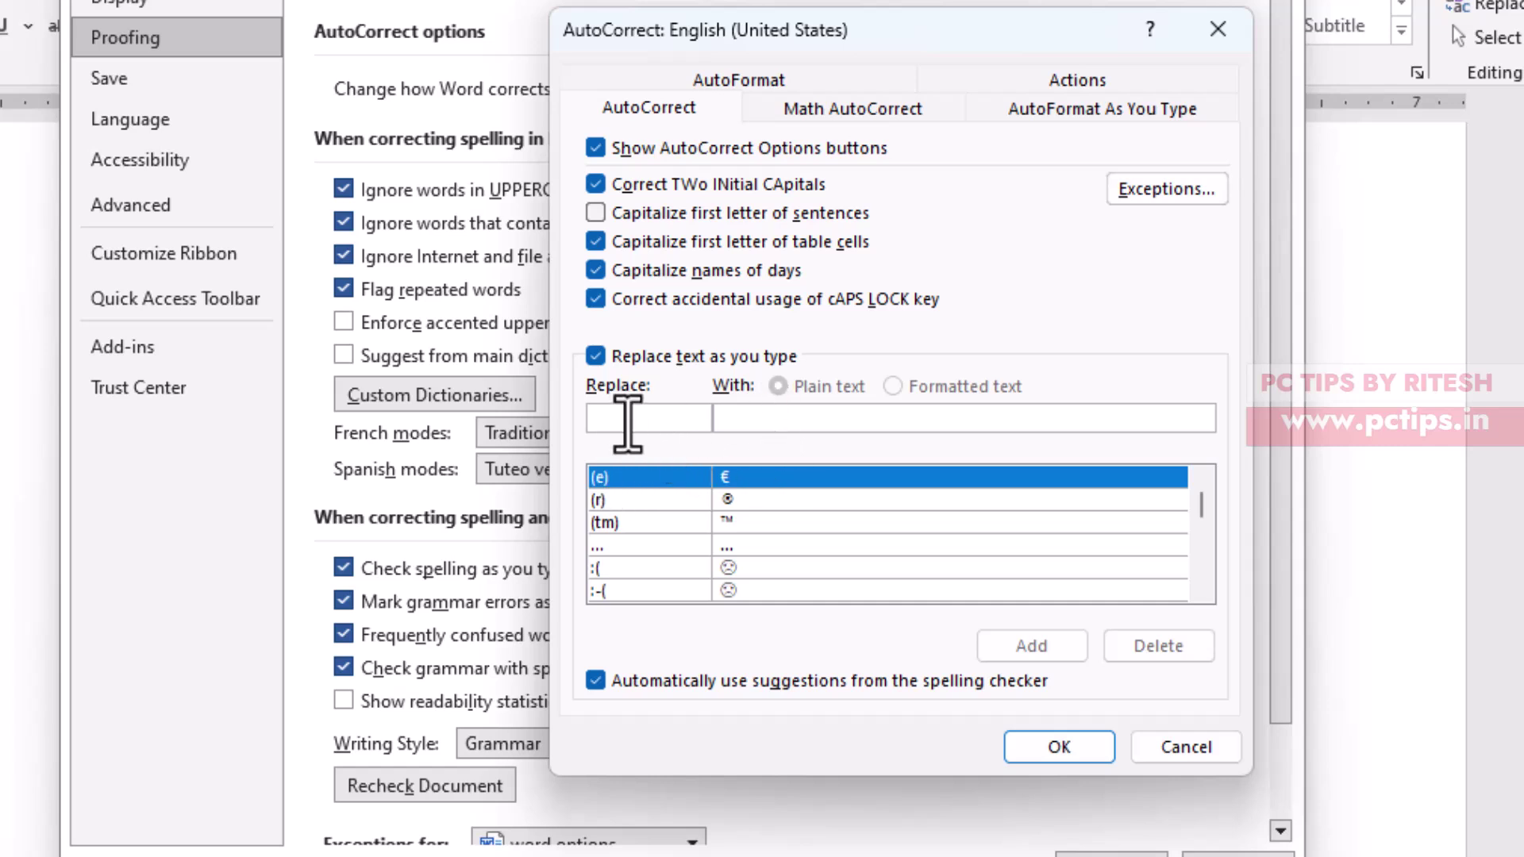
pyautogui.write('u')
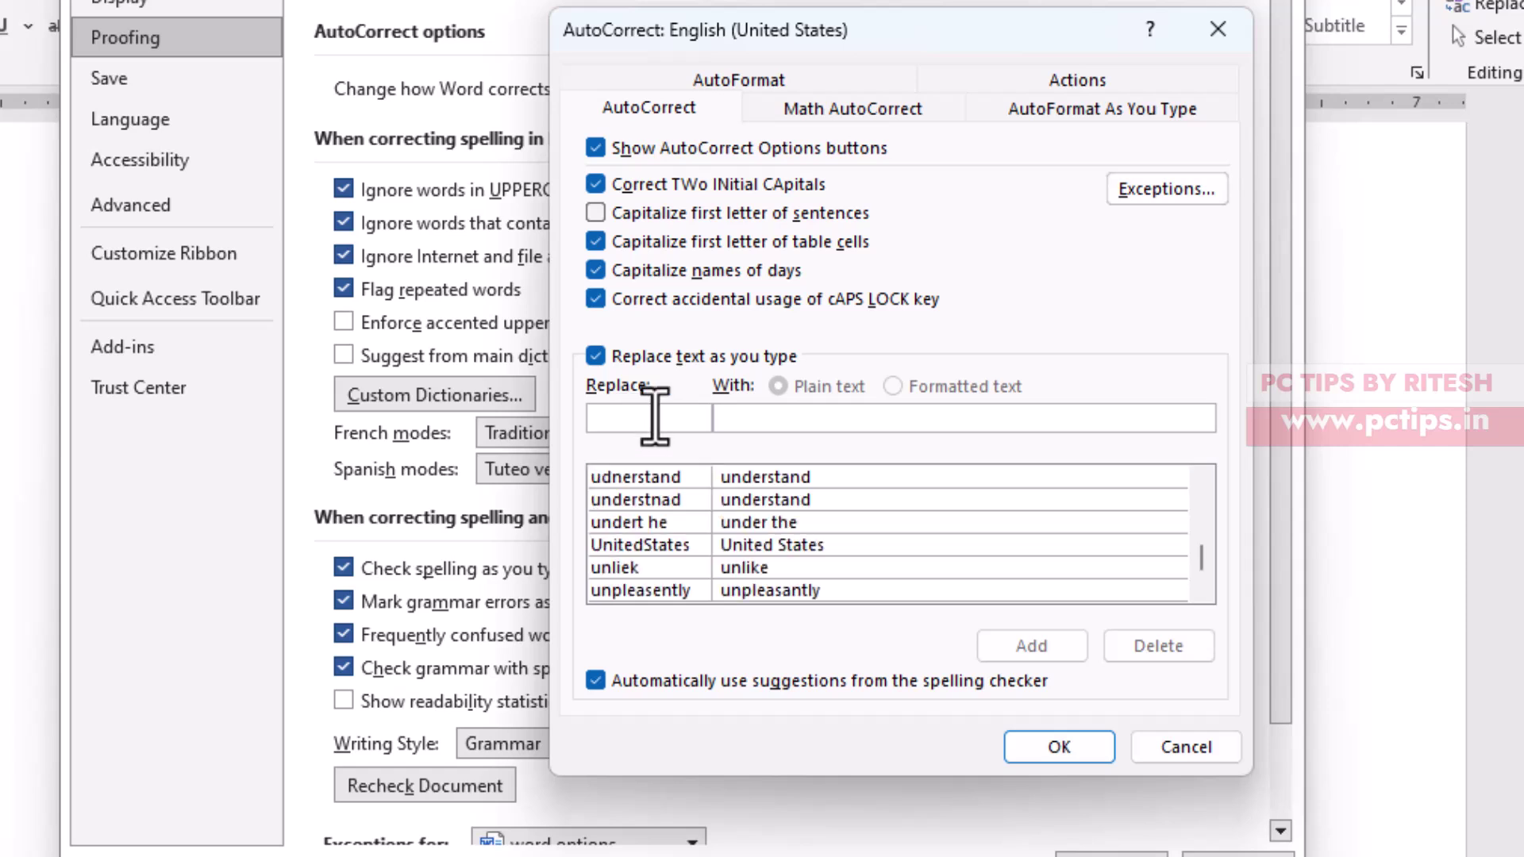
pyautogui.write('sa')
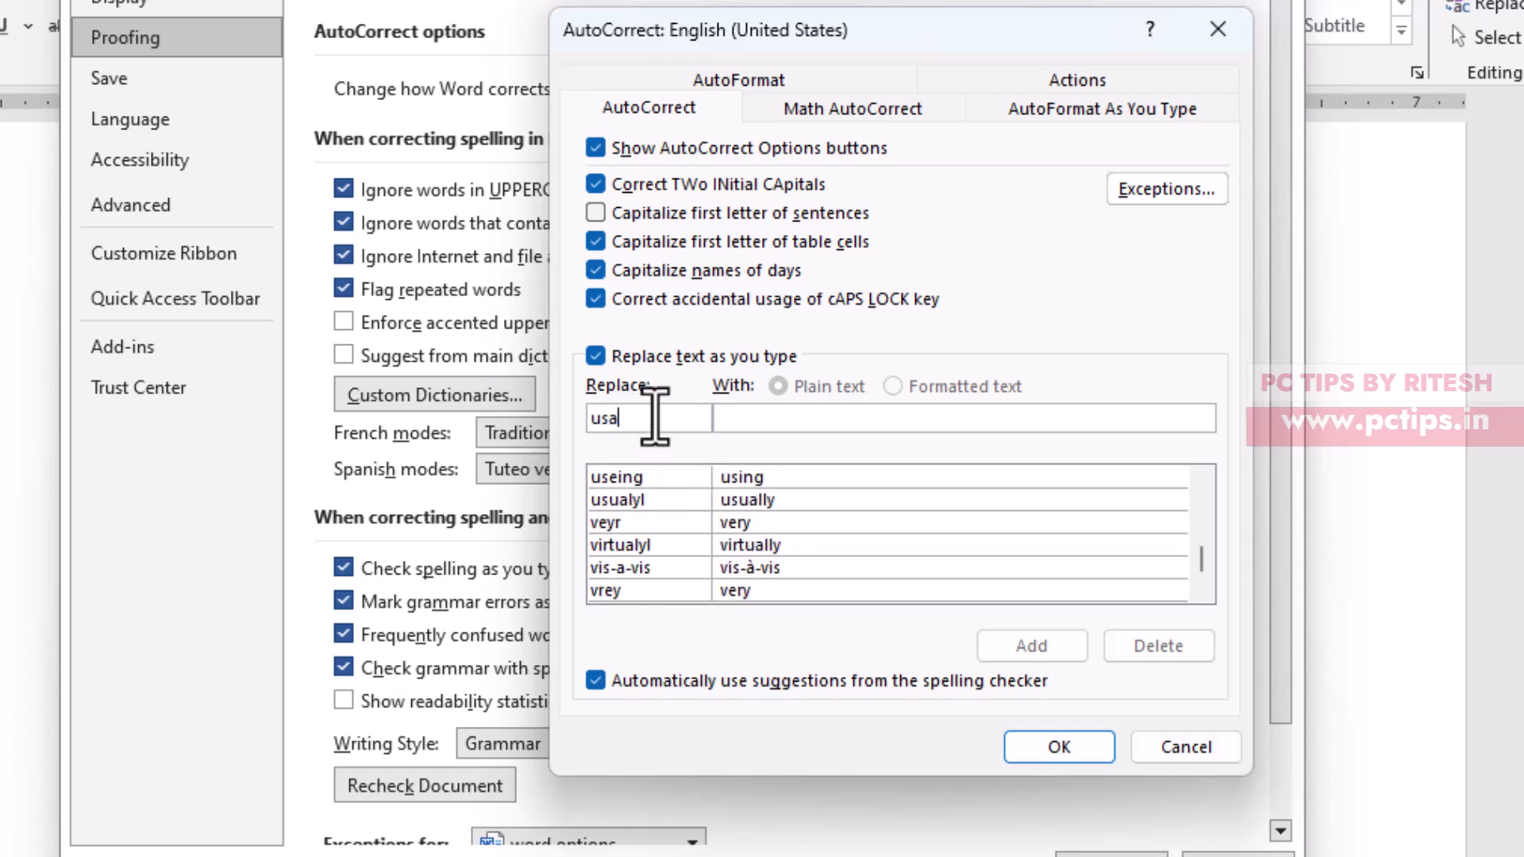
pyautogui.click(796, 421)
pyautogui.write('u')
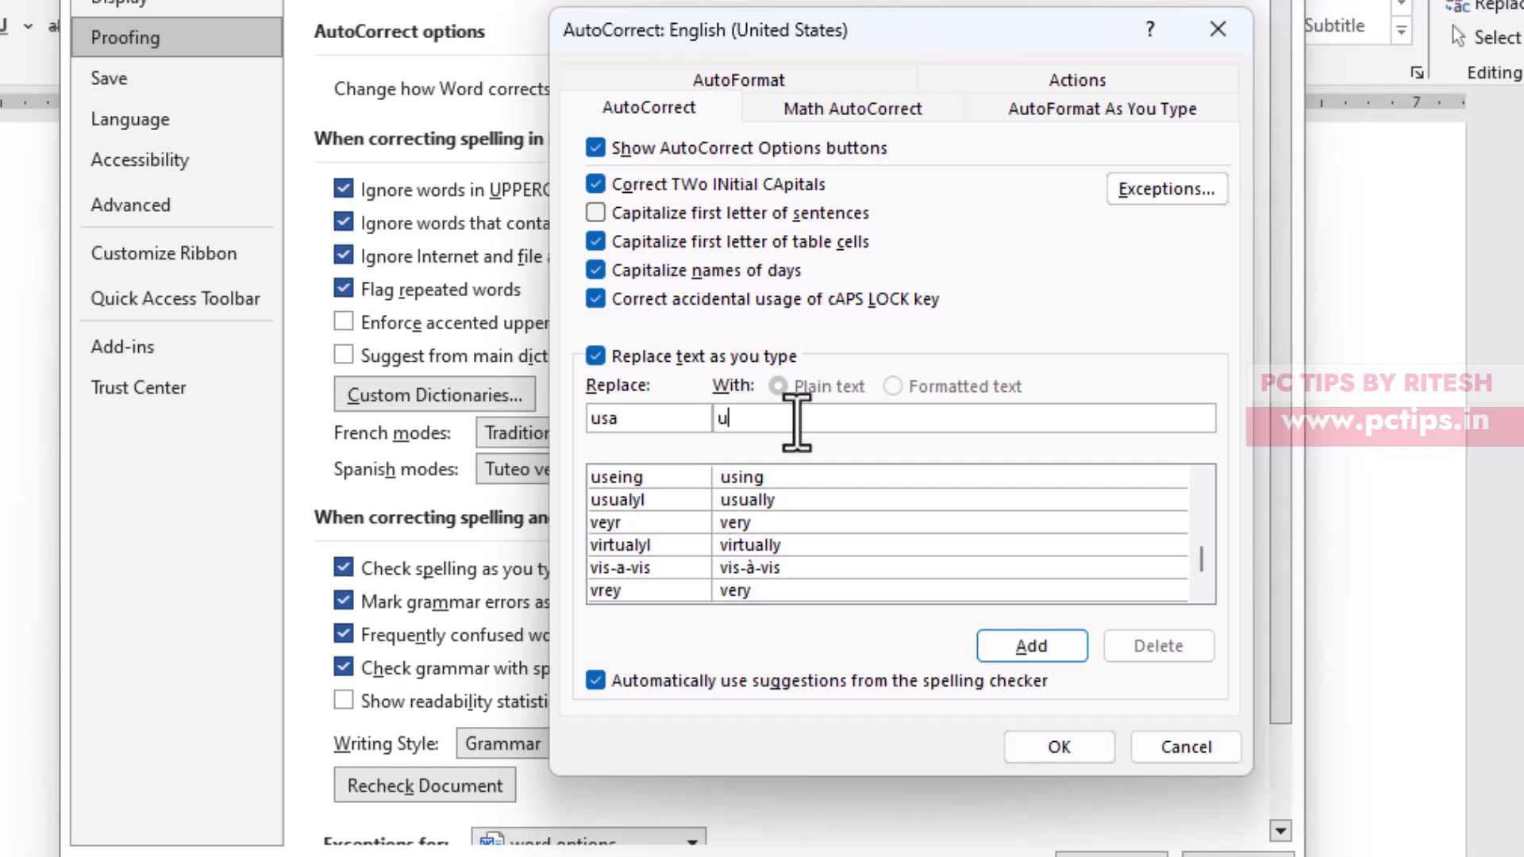
pyautogui.write('nited state america')
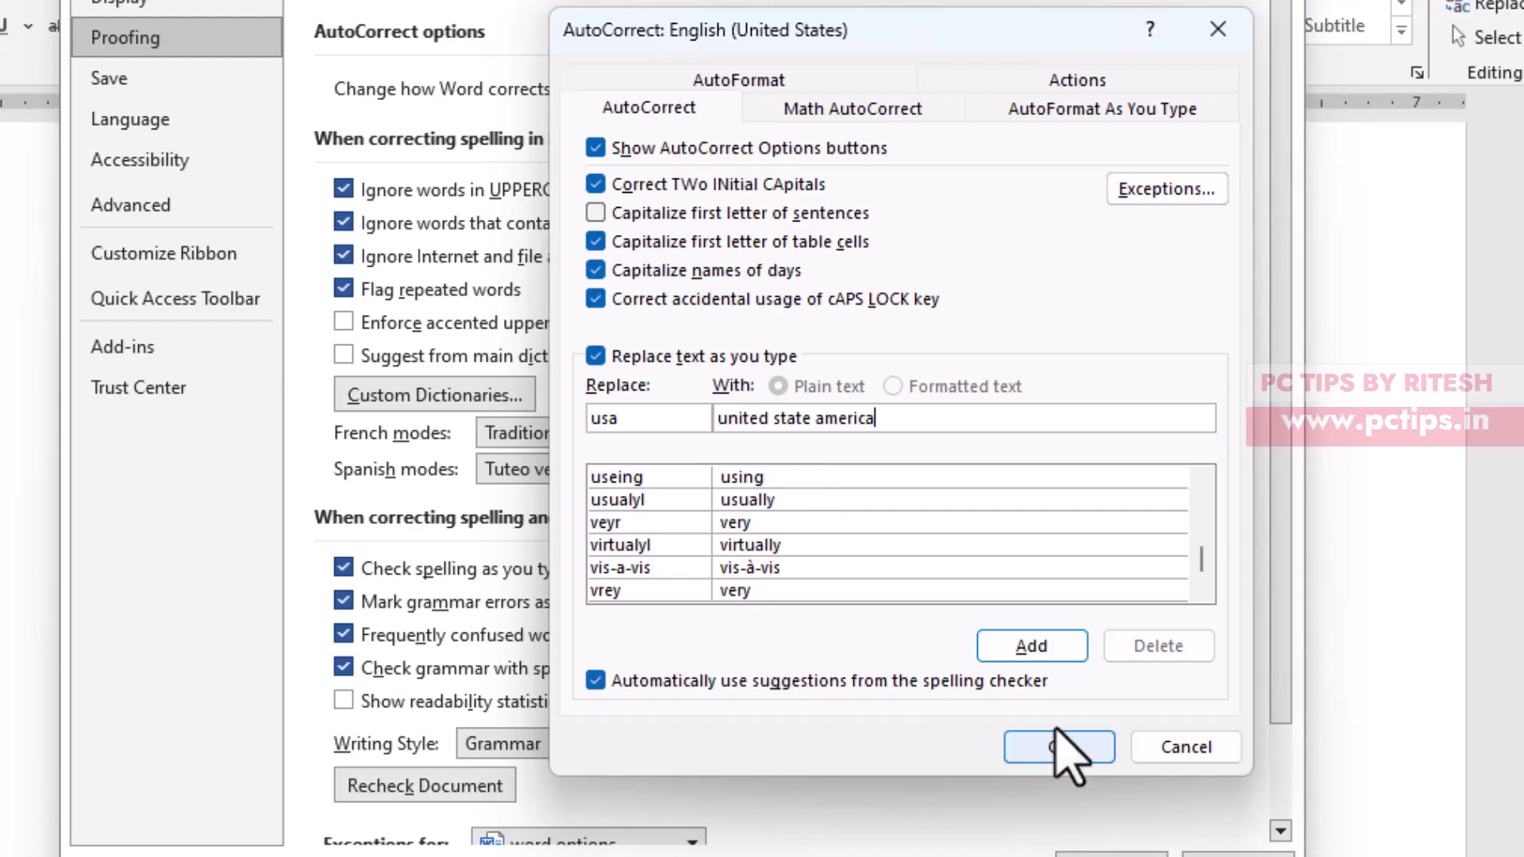
pyautogui.click(1037, 648)
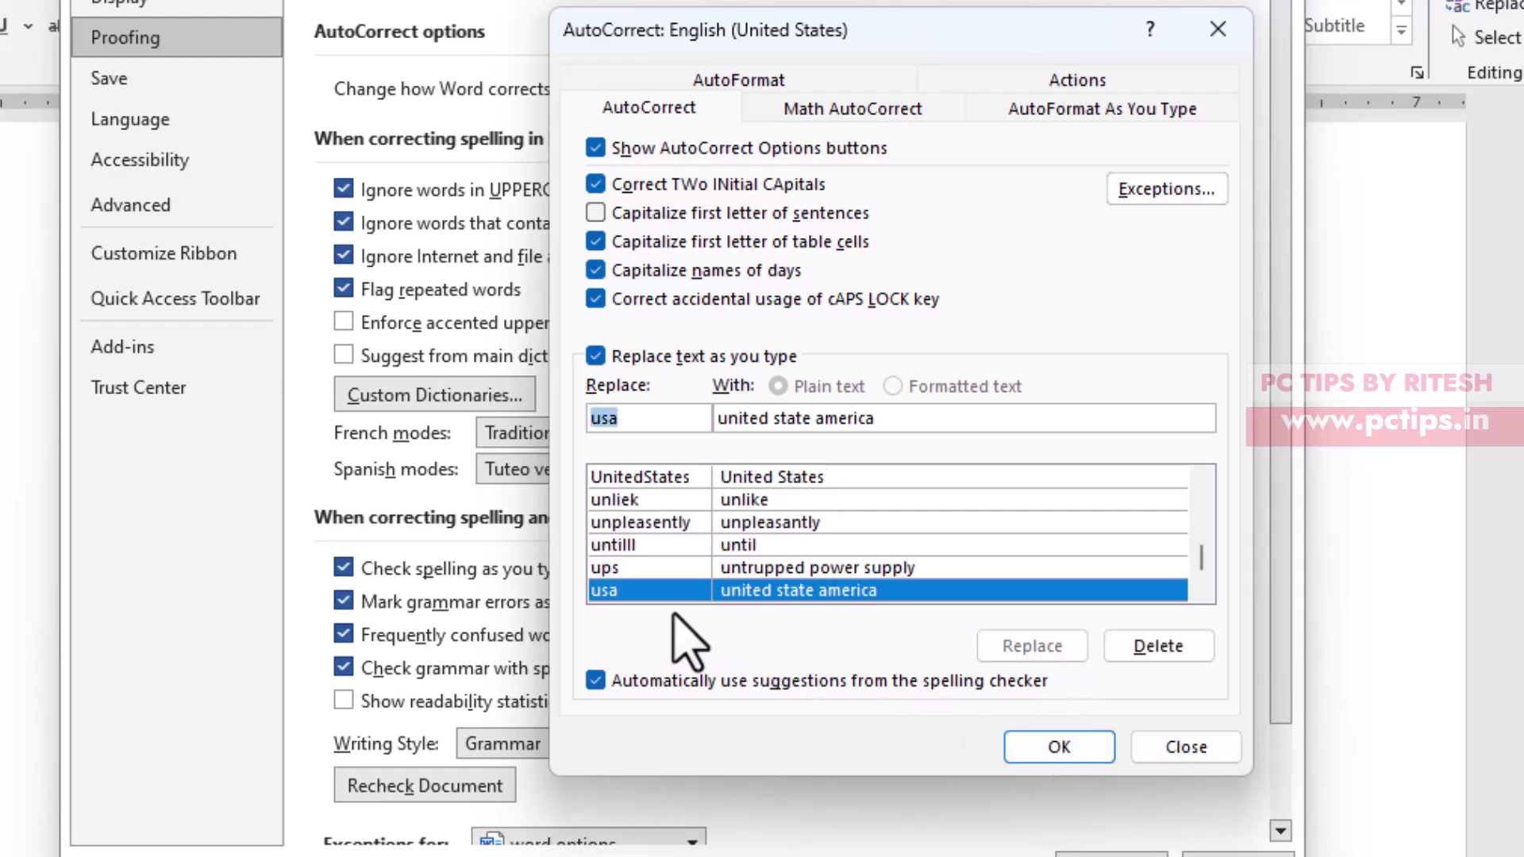
pyautogui.click(1063, 746)
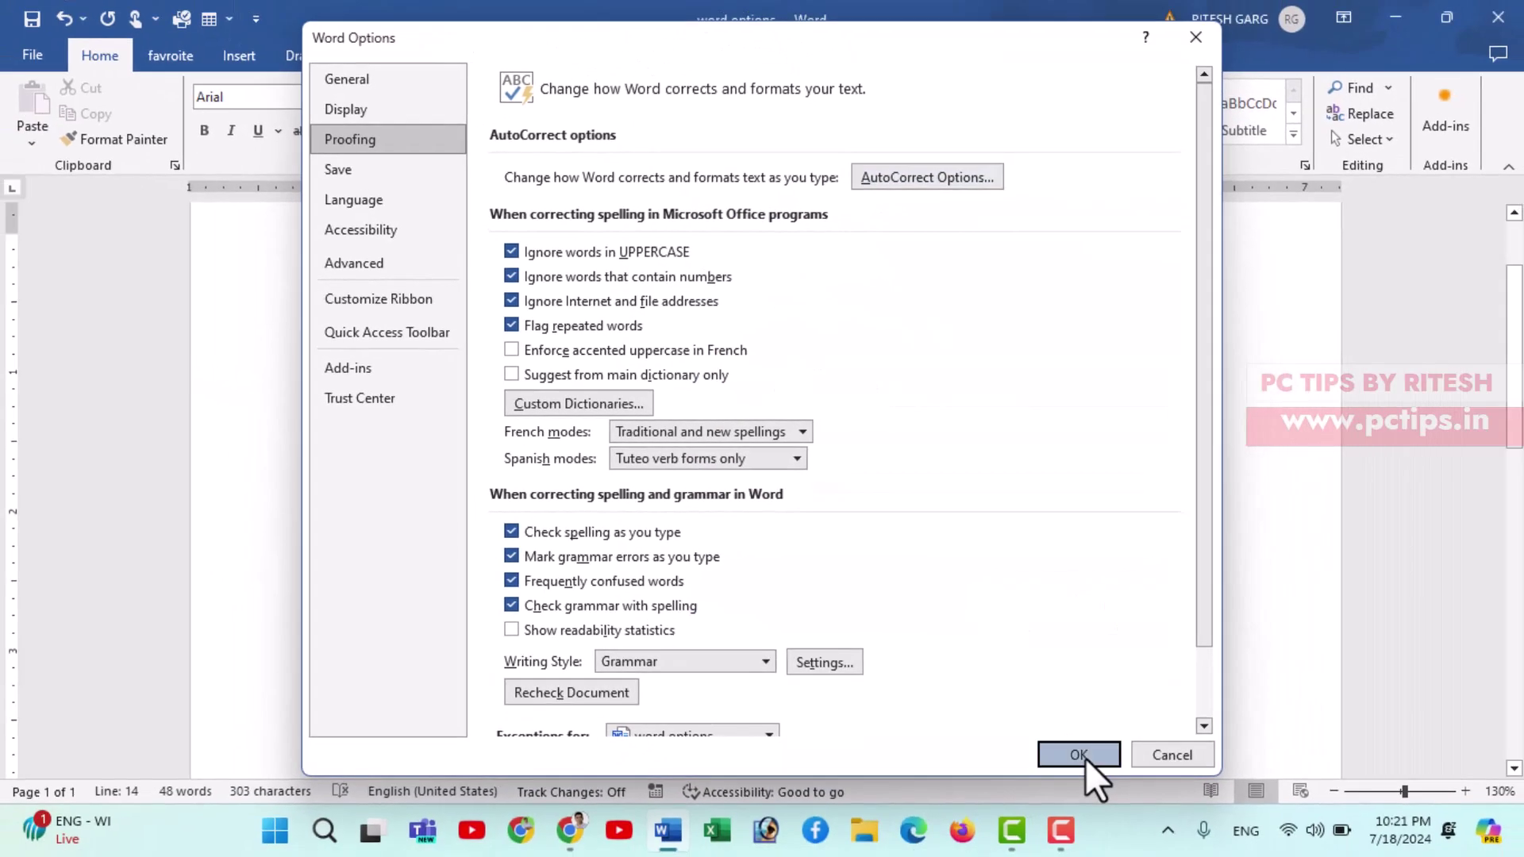
# Step: Close Word Options and type usa below punjab national bank so it becomes 'united state america'
pyautogui.click(1084, 759)
pyautogui.scroll(-1, 550, 615)
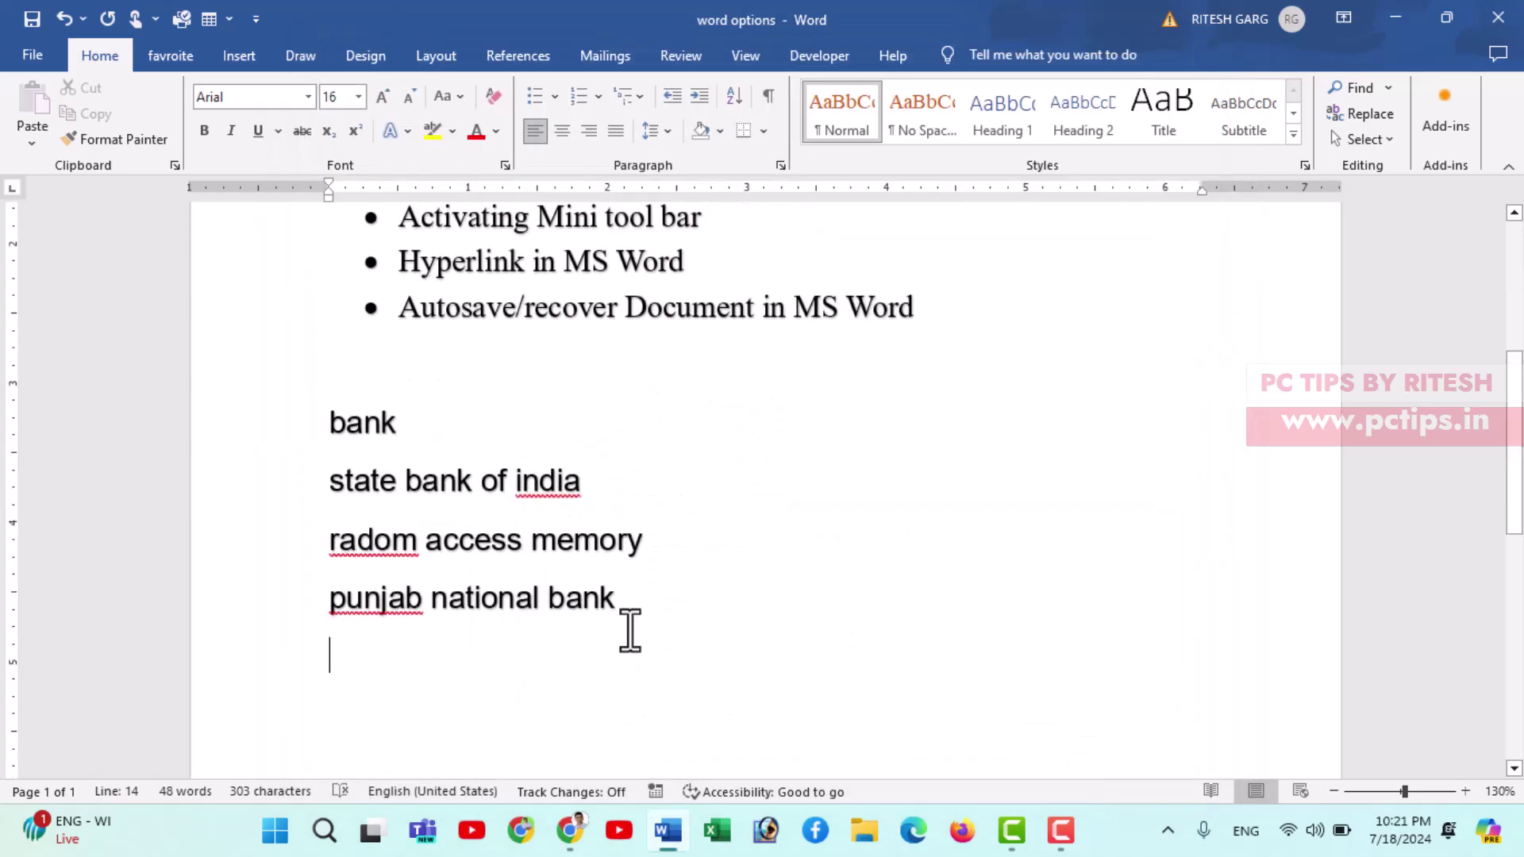
pyautogui.write('us')
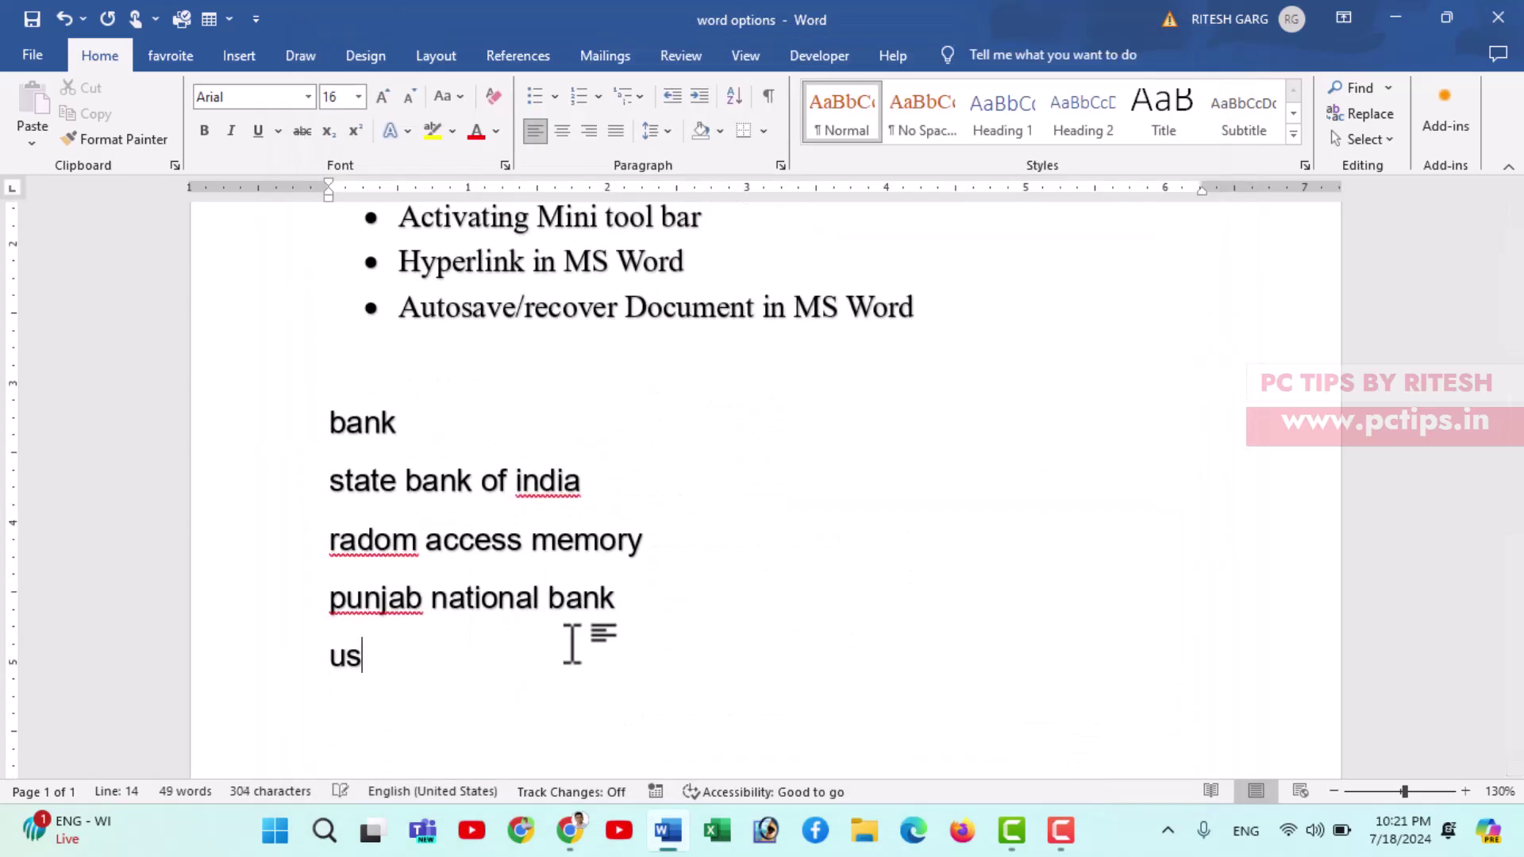
pyautogui.write('a')
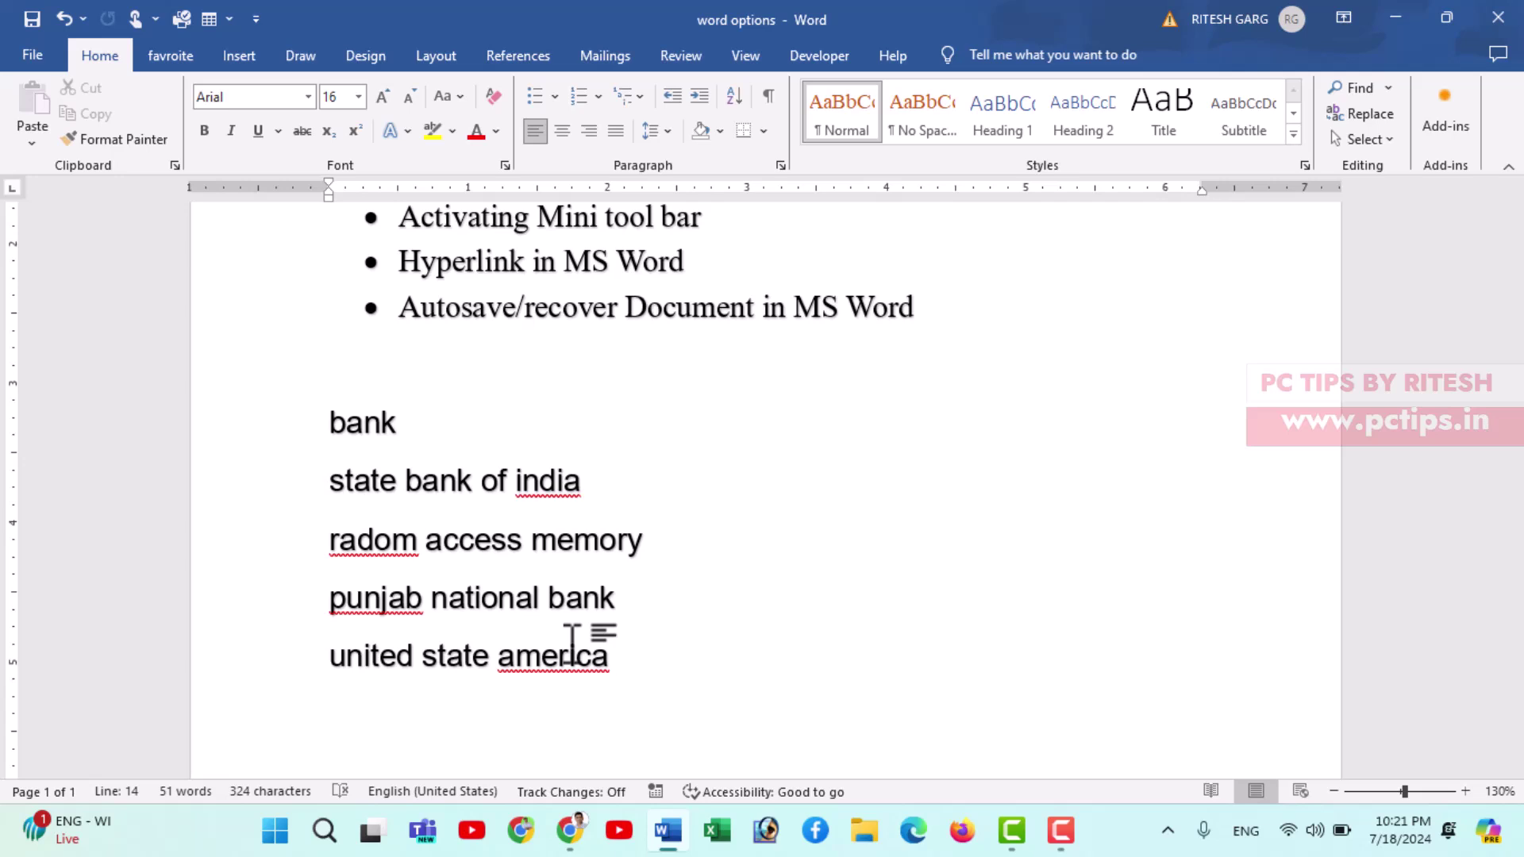
pyautogui.scroll(3, 555, 619)
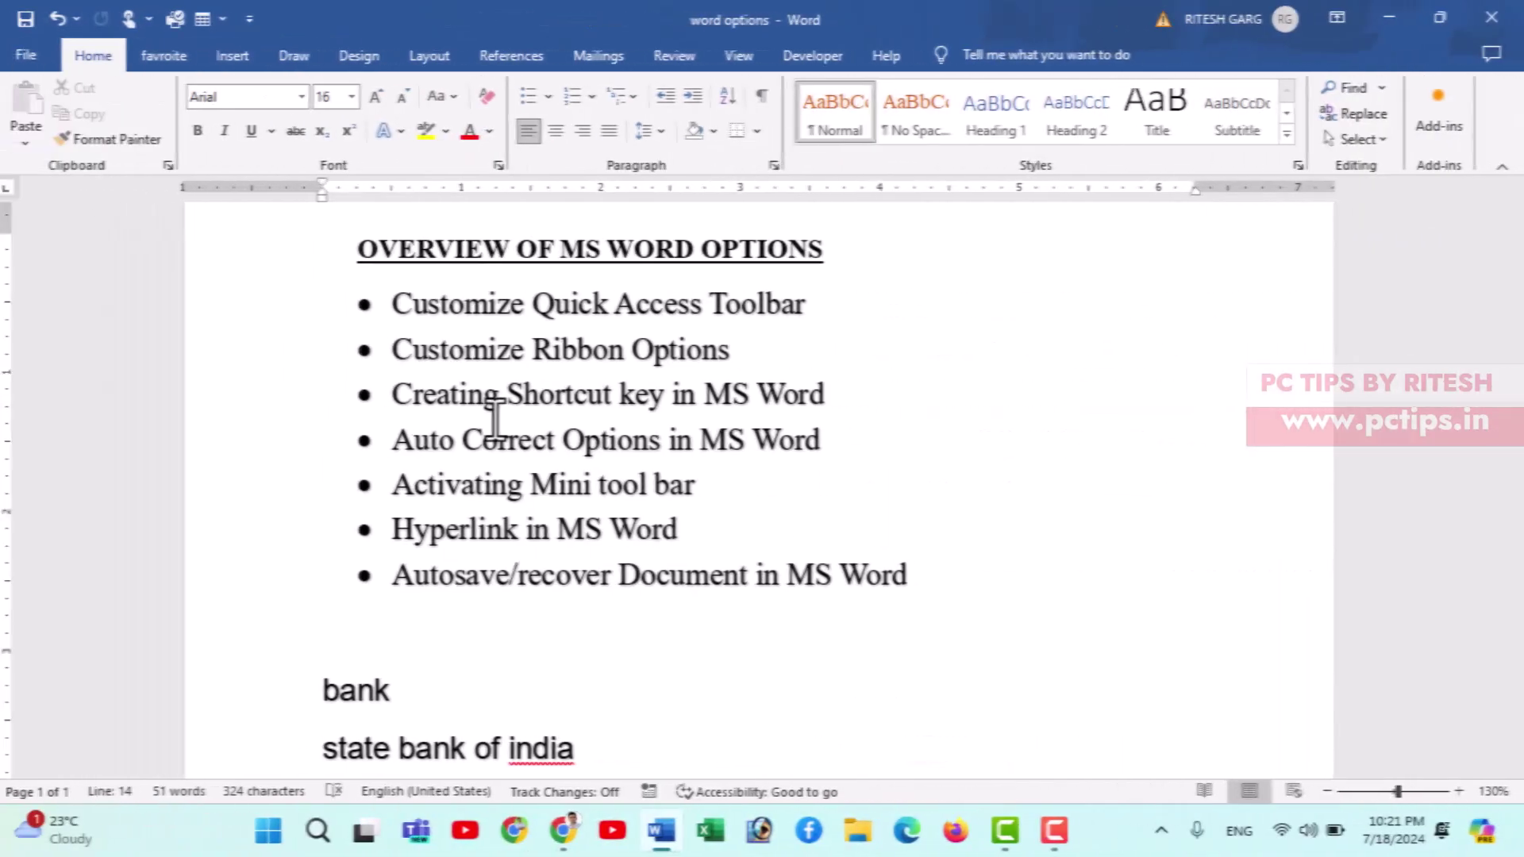
# Step: Select the Activating Mini tool bar line, then clear the selection
pyautogui.scroll(-1, 501, 427)
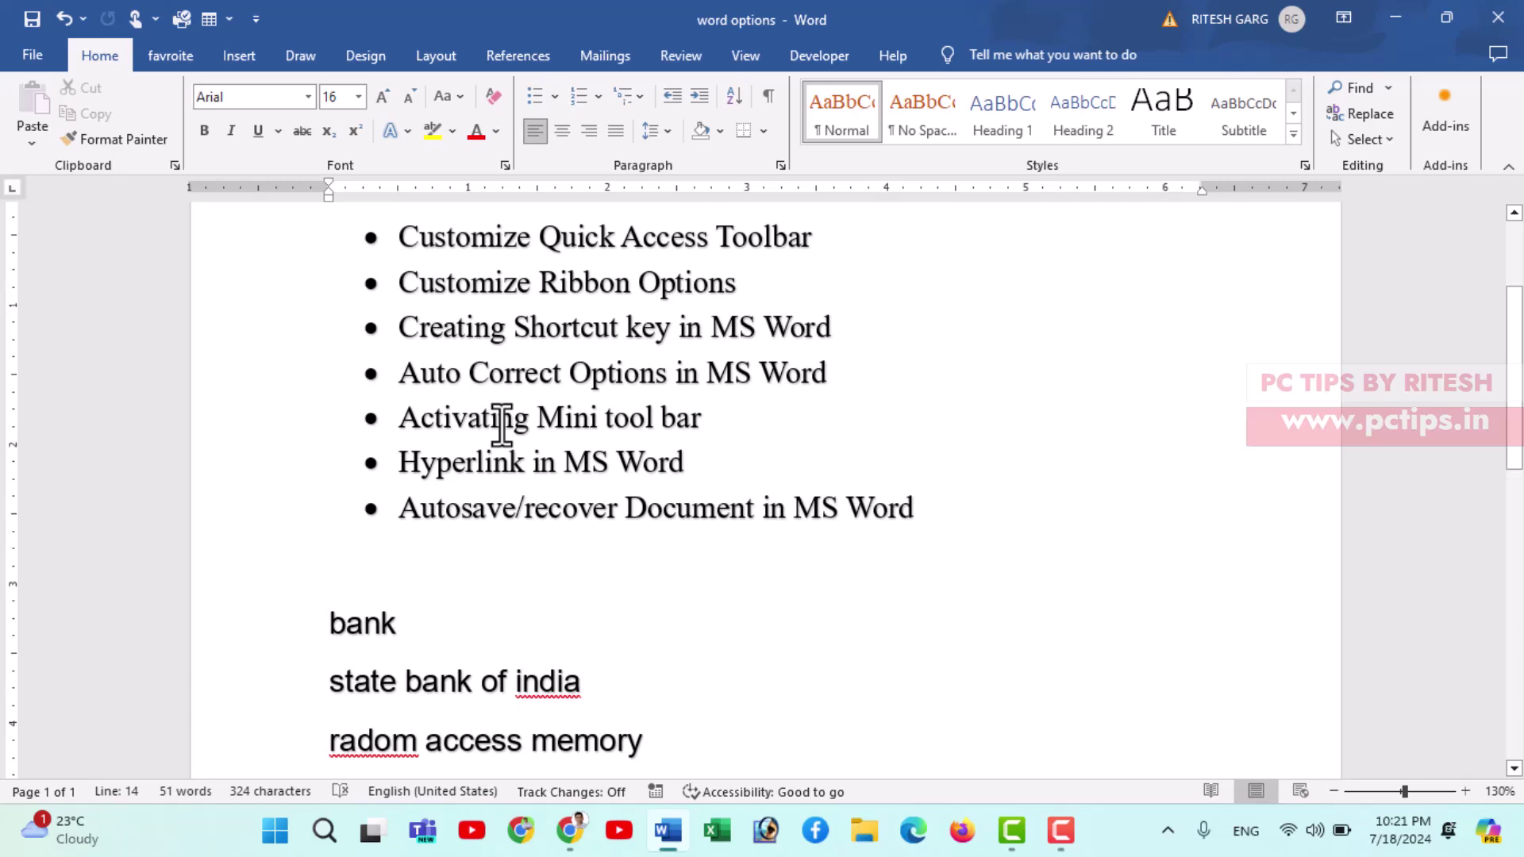
pyautogui.moveTo(401, 420); pyautogui.dragTo(721, 442)
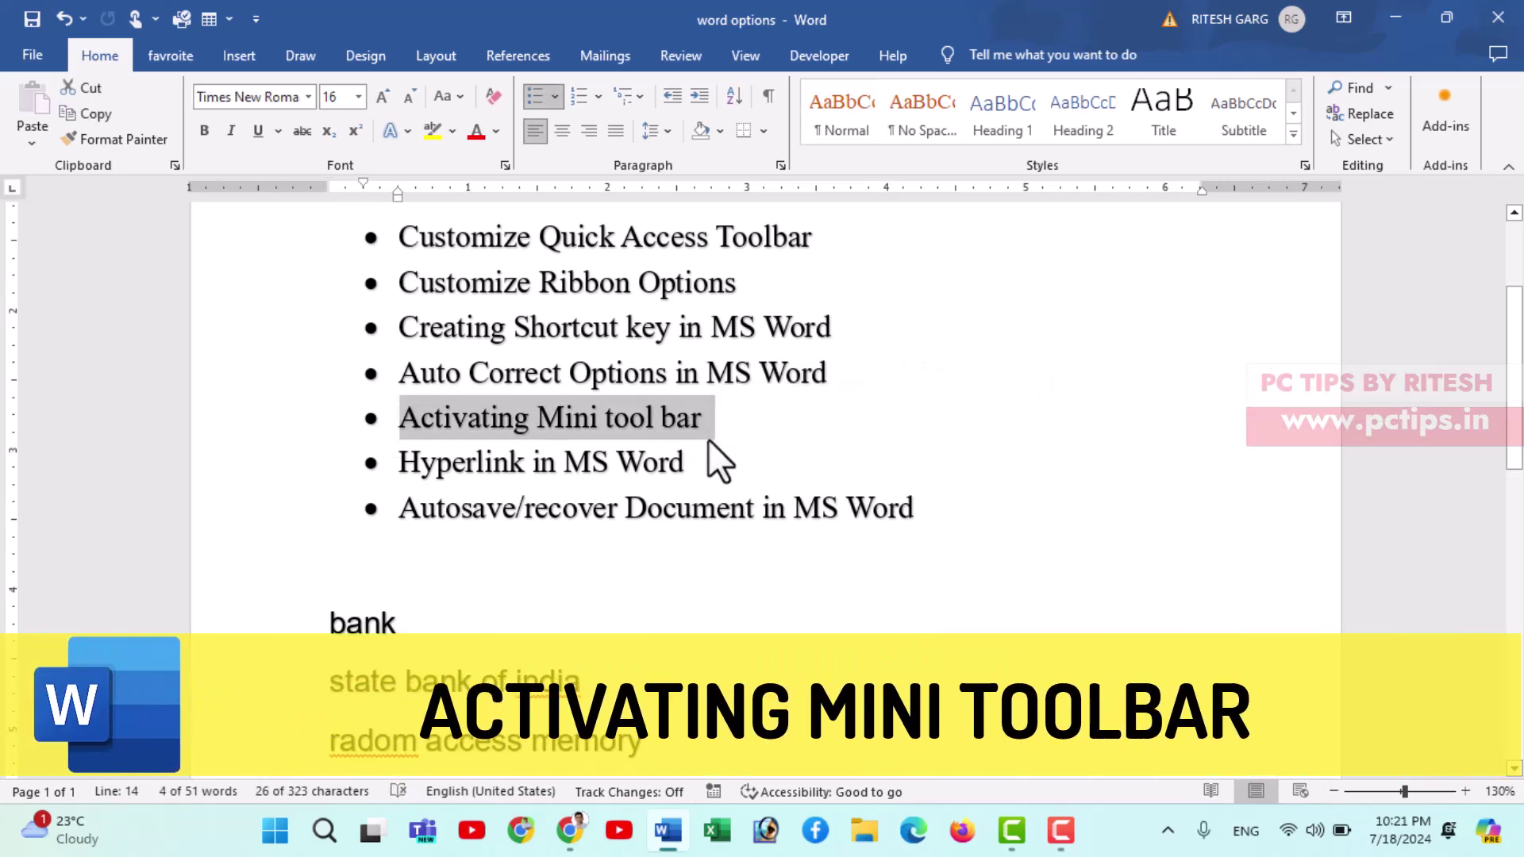
pyautogui.scroll(-2, 657, 463)
pyautogui.scroll(-2, 657, 464)
pyautogui.click(597, 468)
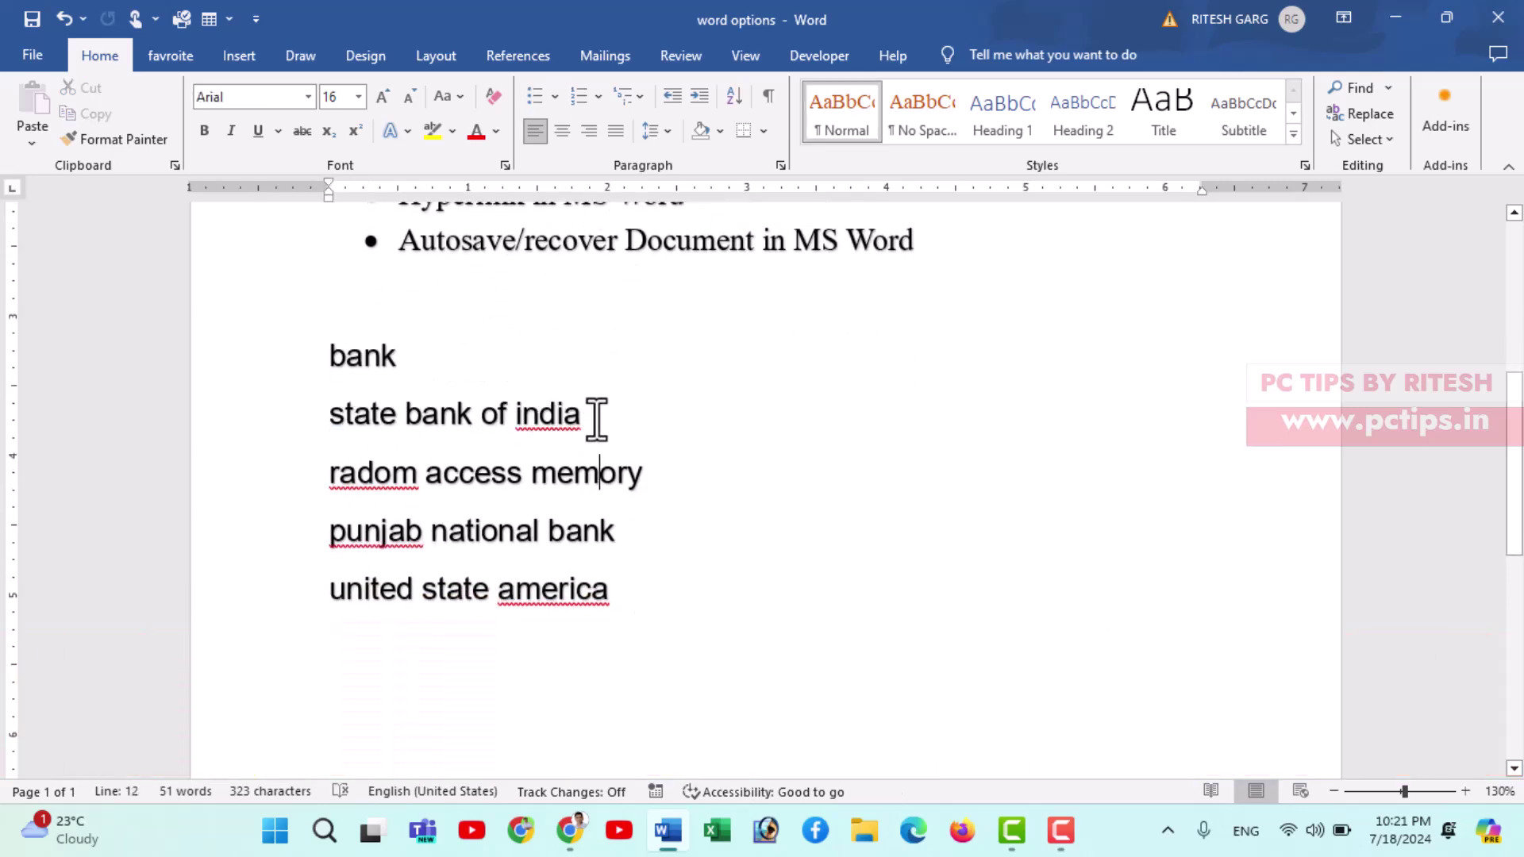
# Step: Select 'state bank of india' to show the Mini Toolbar, dismiss it, and open the File start screen
pyautogui.doubleClick(565, 427)
pyautogui.moveTo(492, 427); pyautogui.dragTo(329, 426)
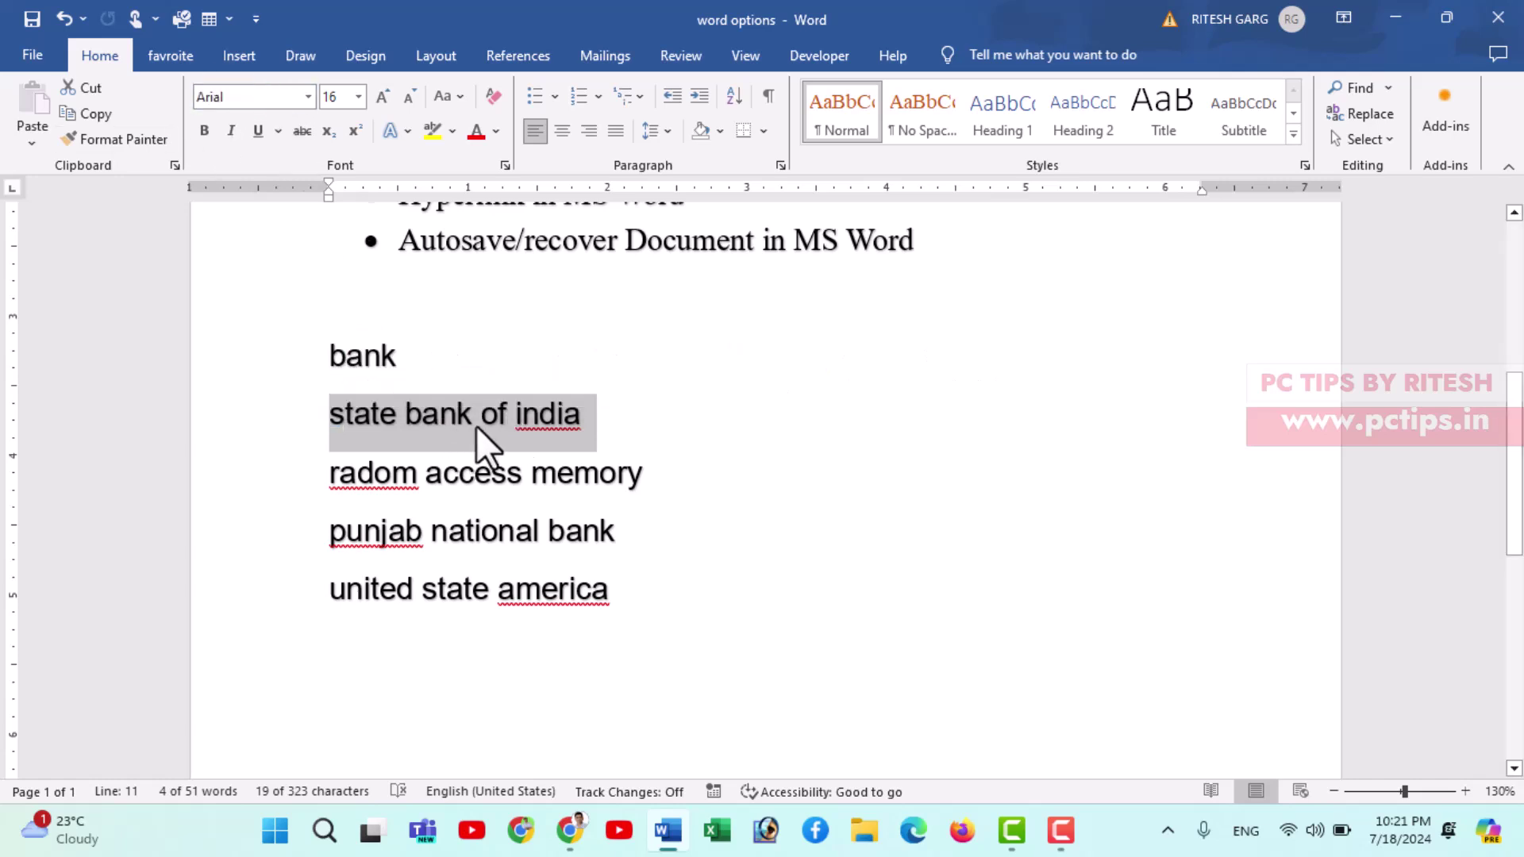
pyautogui.moveTo(615, 415); pyautogui.dragTo(343, 416)
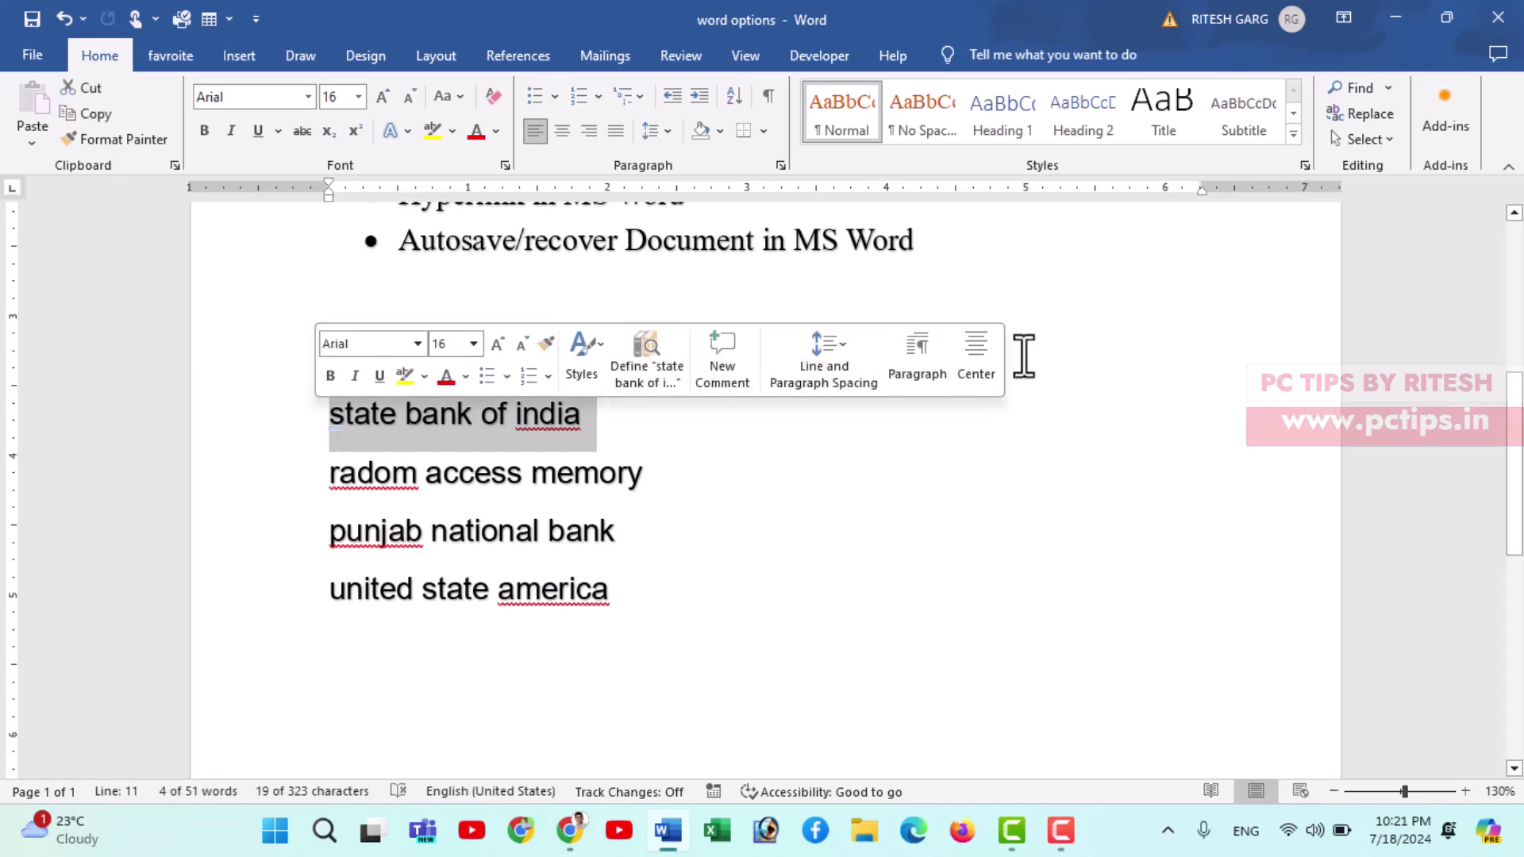
pyautogui.click(992, 441)
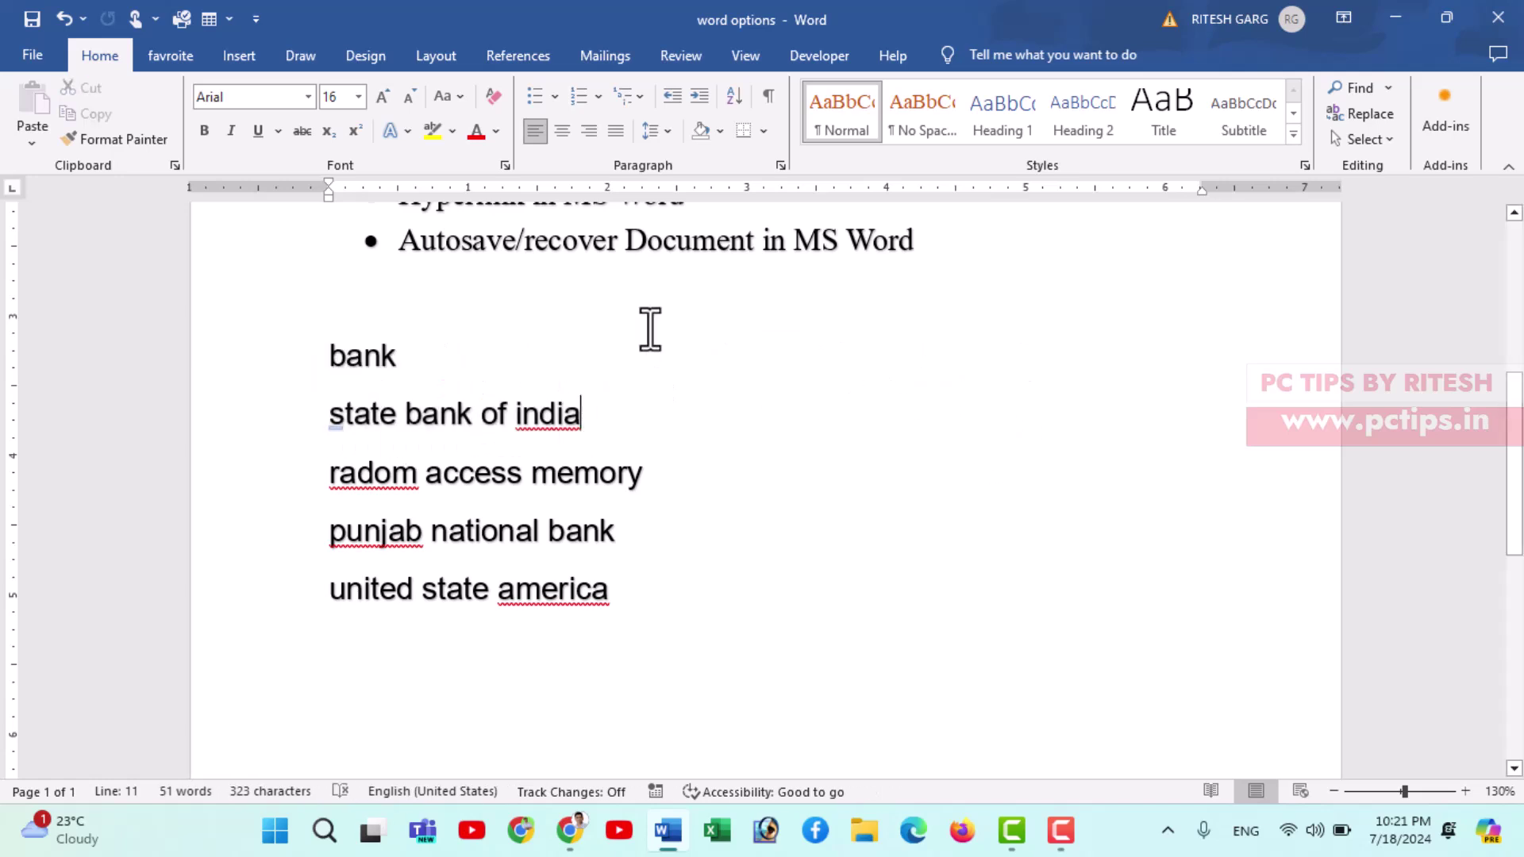
pyautogui.click(14, 53)
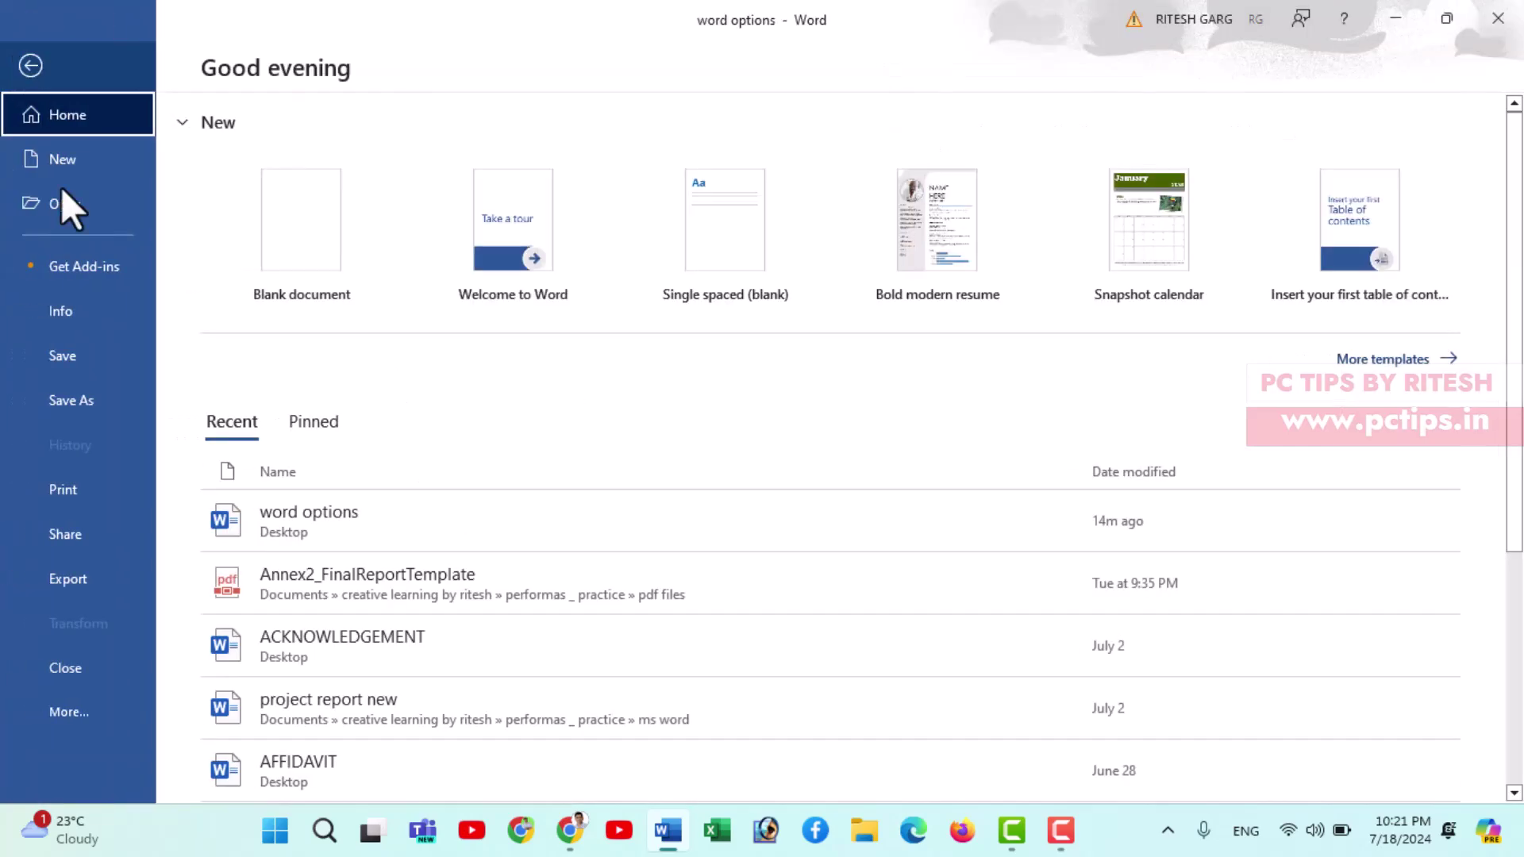
# Step: Check in Word Options that Show Mini Toolbar on selection is on, then close the dialog
pyautogui.click(85, 713)
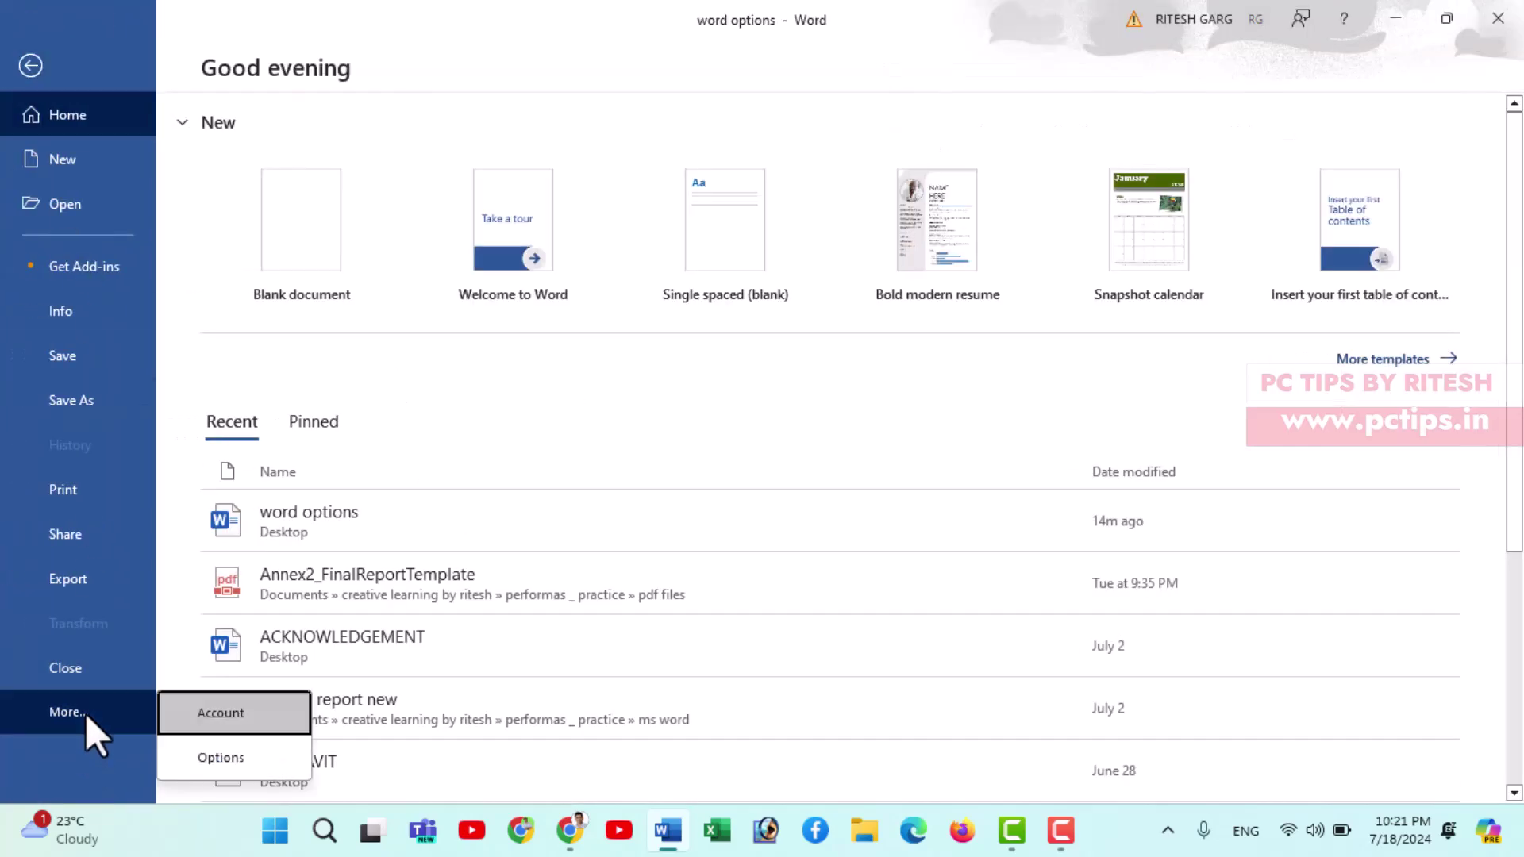
pyautogui.click(223, 758)
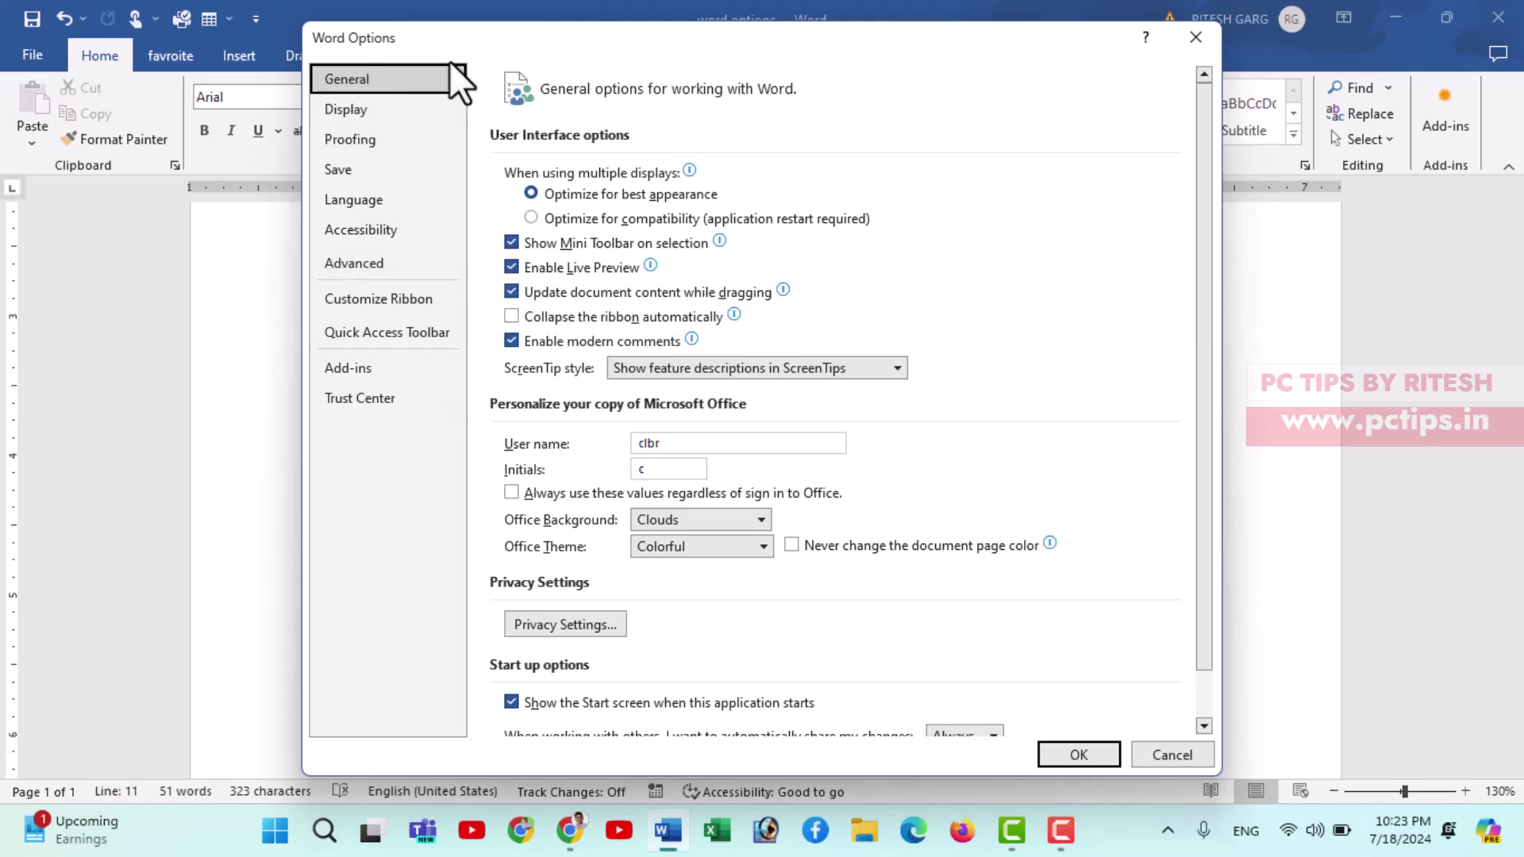
pyautogui.moveTo(538, 265)
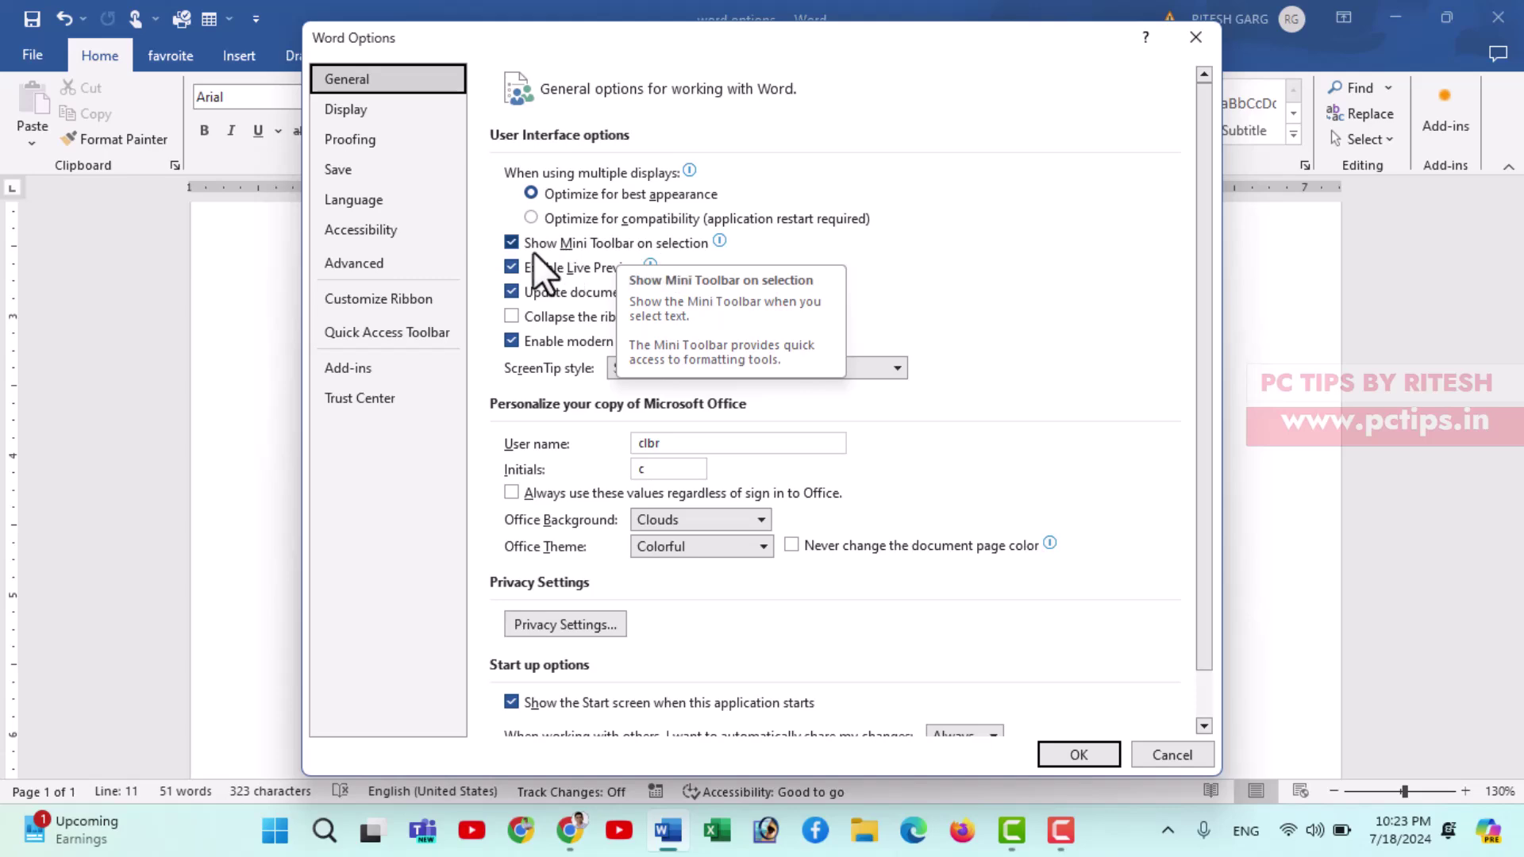
pyautogui.click(1169, 754)
# Step: Select the radom access memory line, then deselect it and scroll back to the list
pyautogui.moveTo(620, 478); pyautogui.dragTo(320, 498)
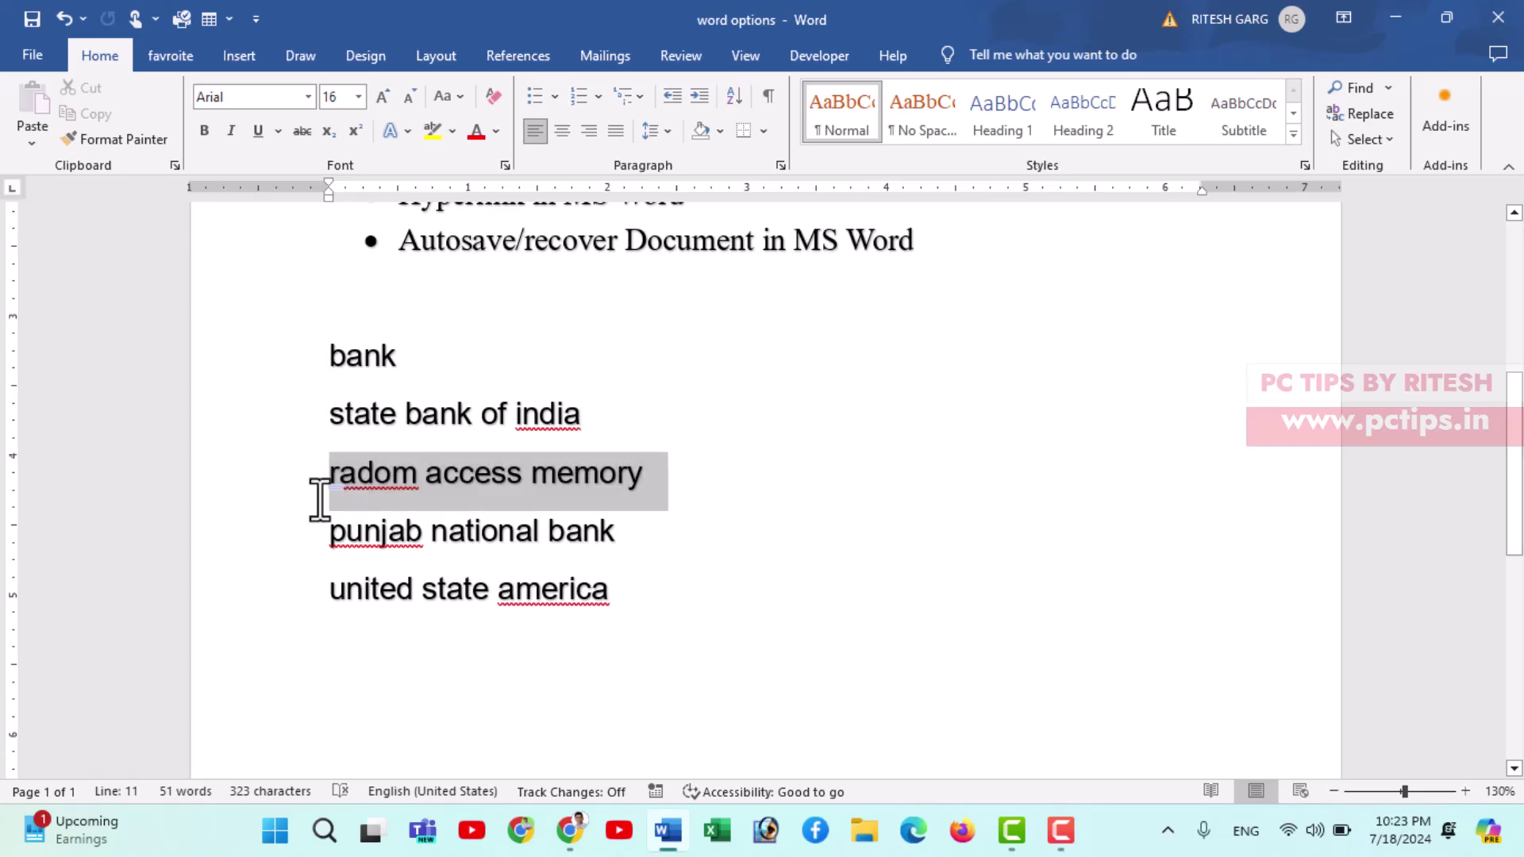
pyautogui.click(661, 314)
pyautogui.scroll(2, 635, 333)
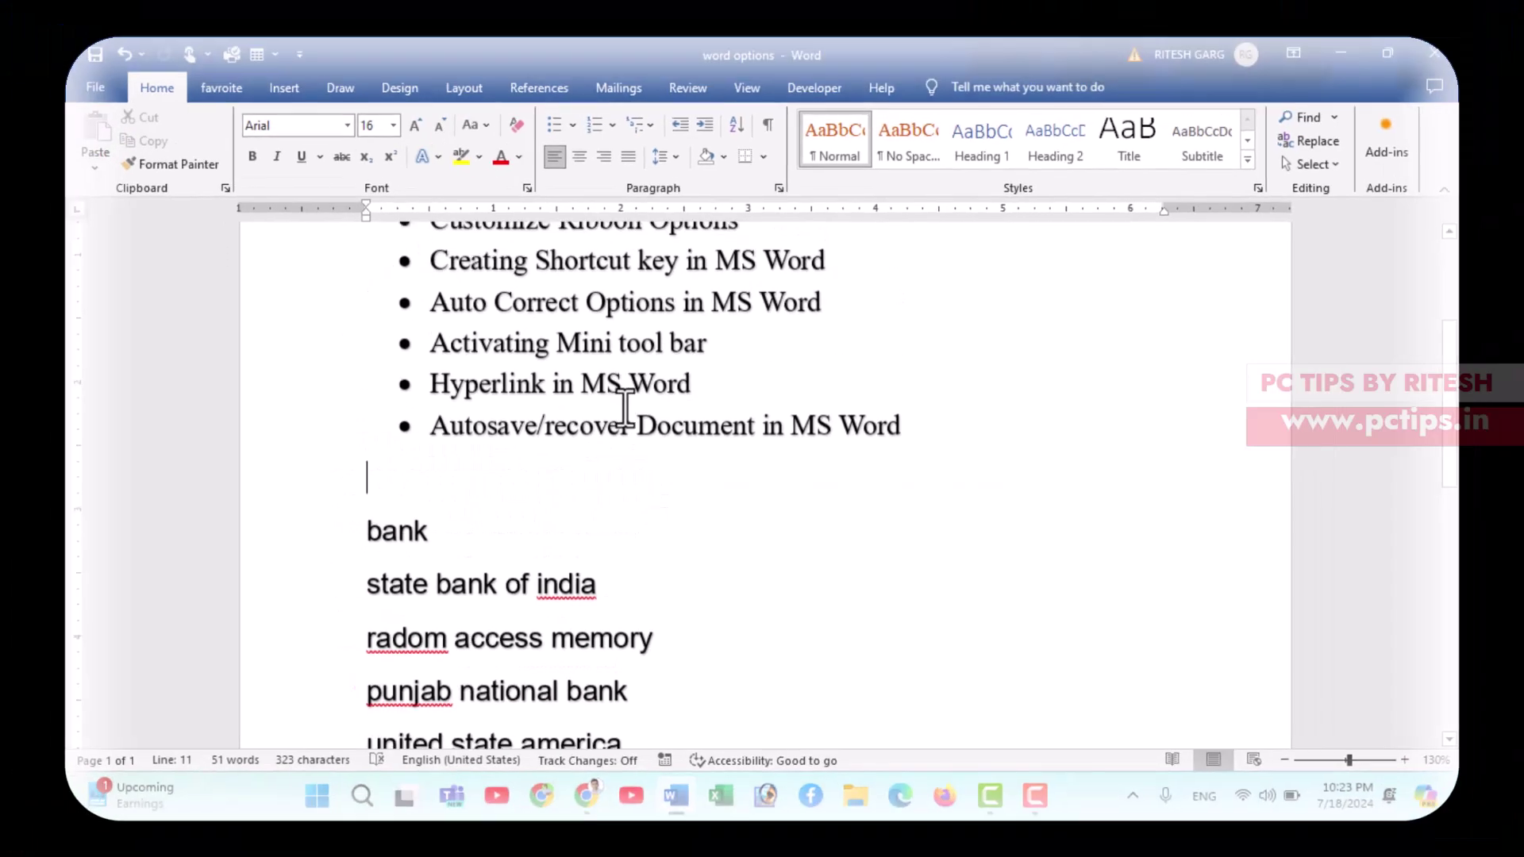
pyautogui.scroll(1, 612, 407)
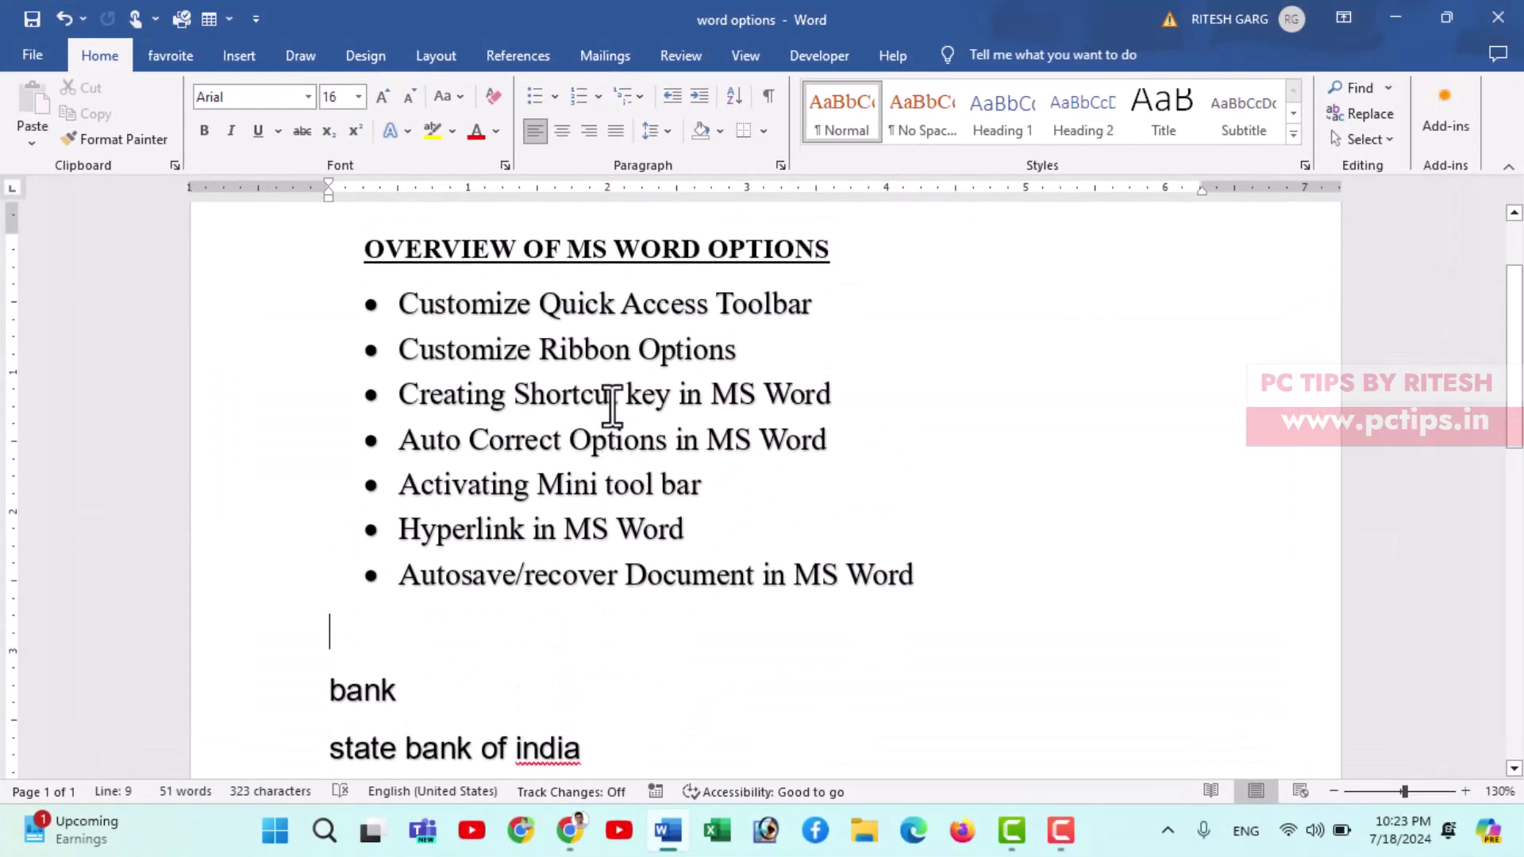
pyautogui.scroll(-1, 612, 396)
pyautogui.scroll(-1, 628, 445)
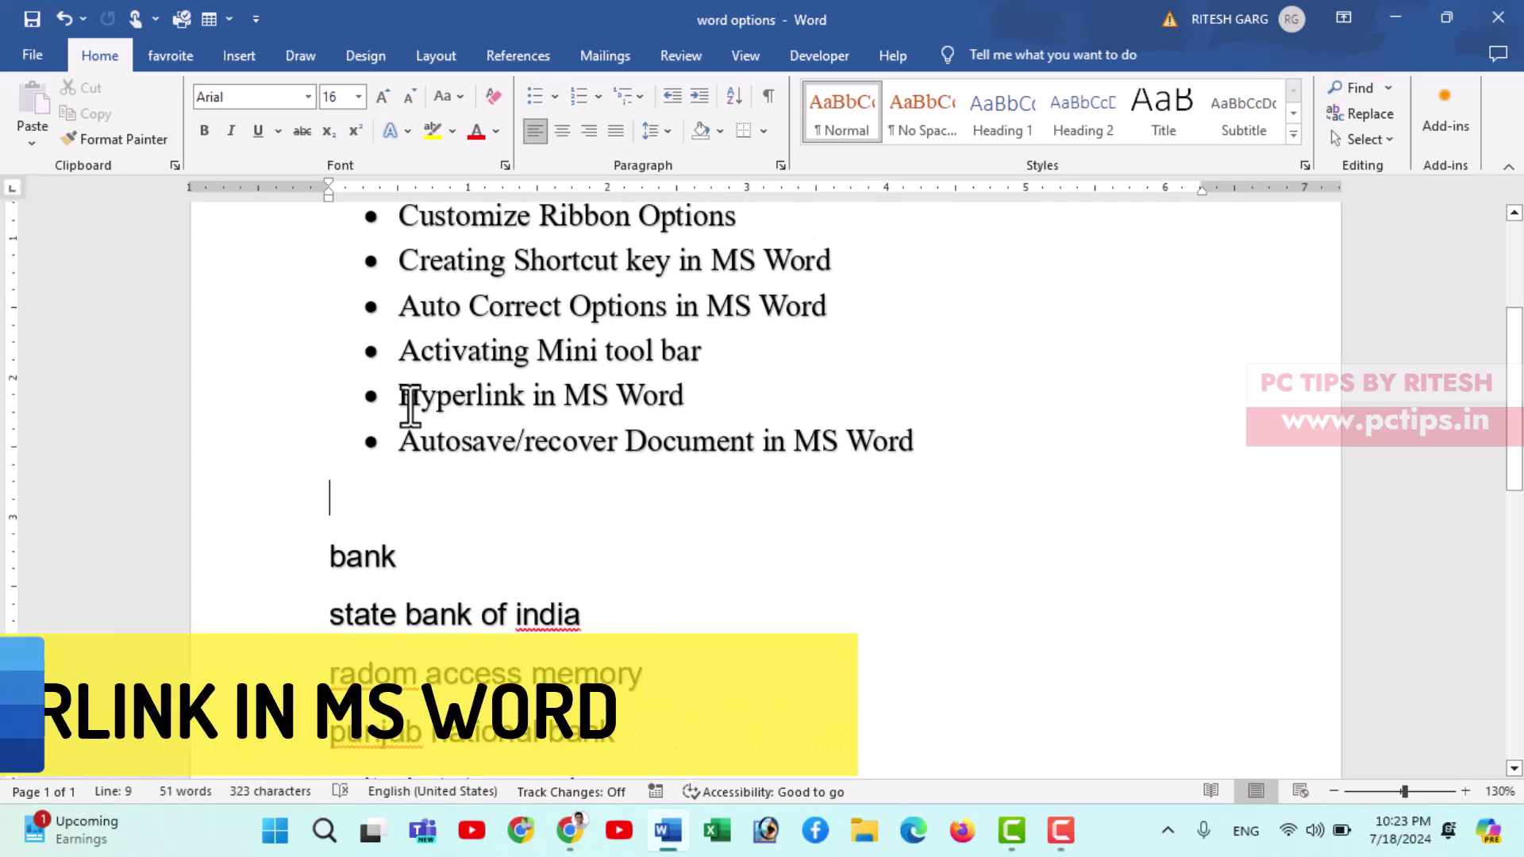
pyautogui.moveTo(399, 395); pyautogui.dragTo(556, 397)
pyautogui.scroll(-5, 579, 456)
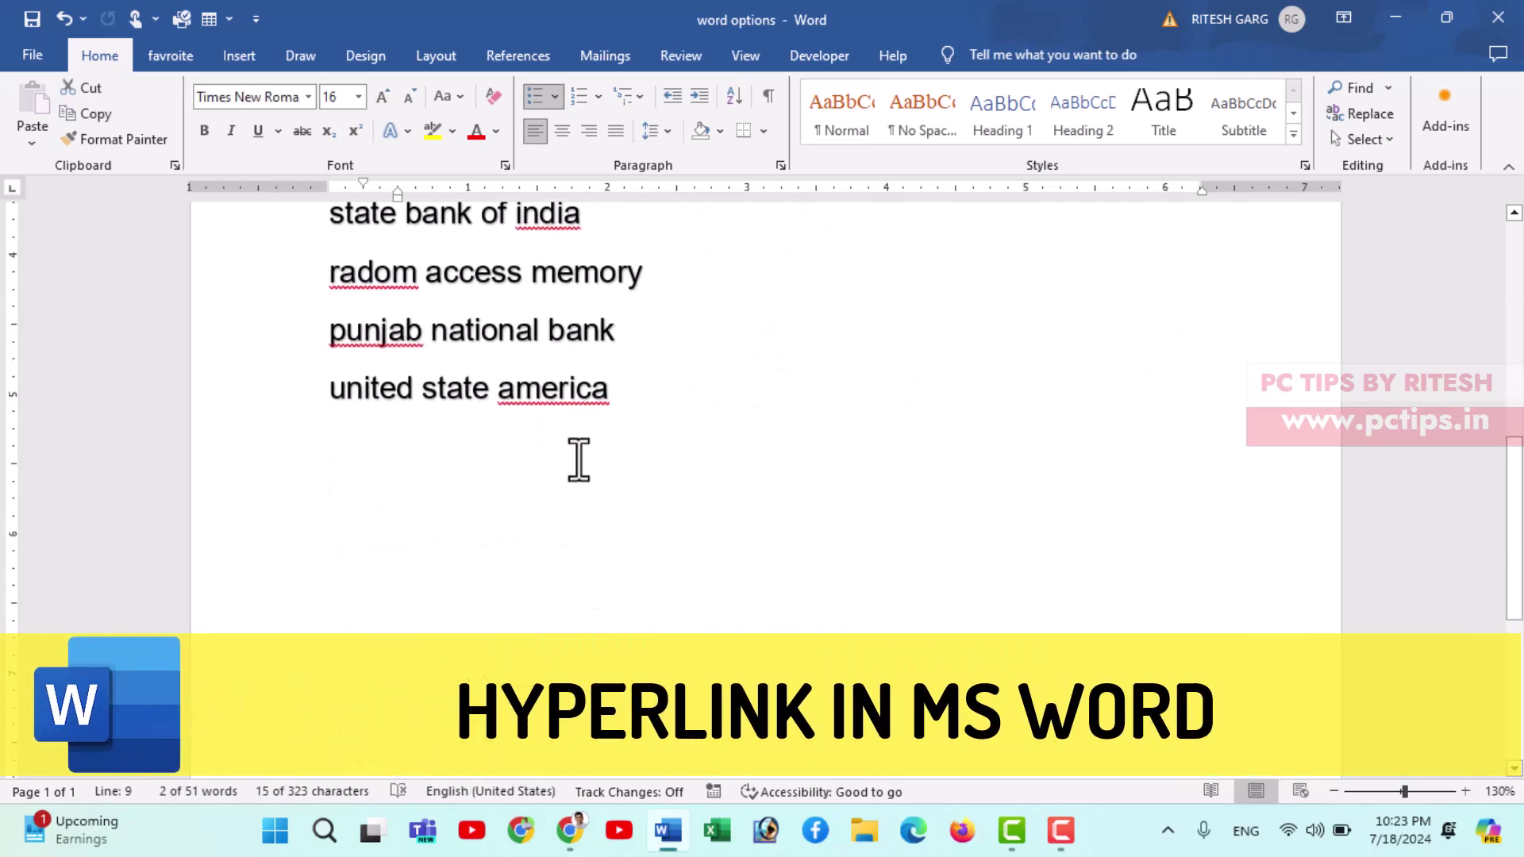
pyautogui.click(619, 404)
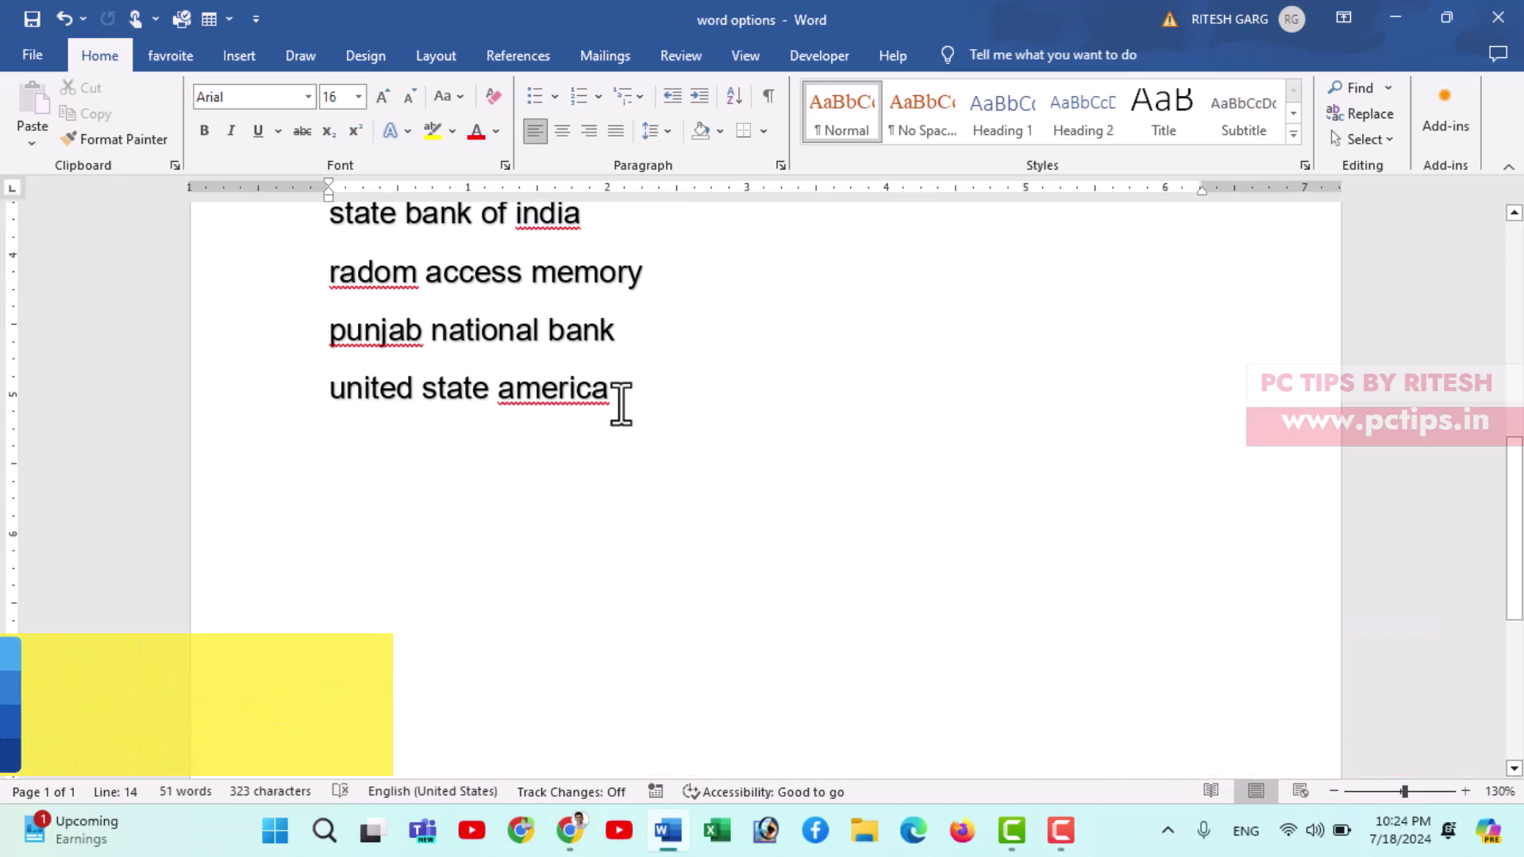
pyautogui.press('Return')
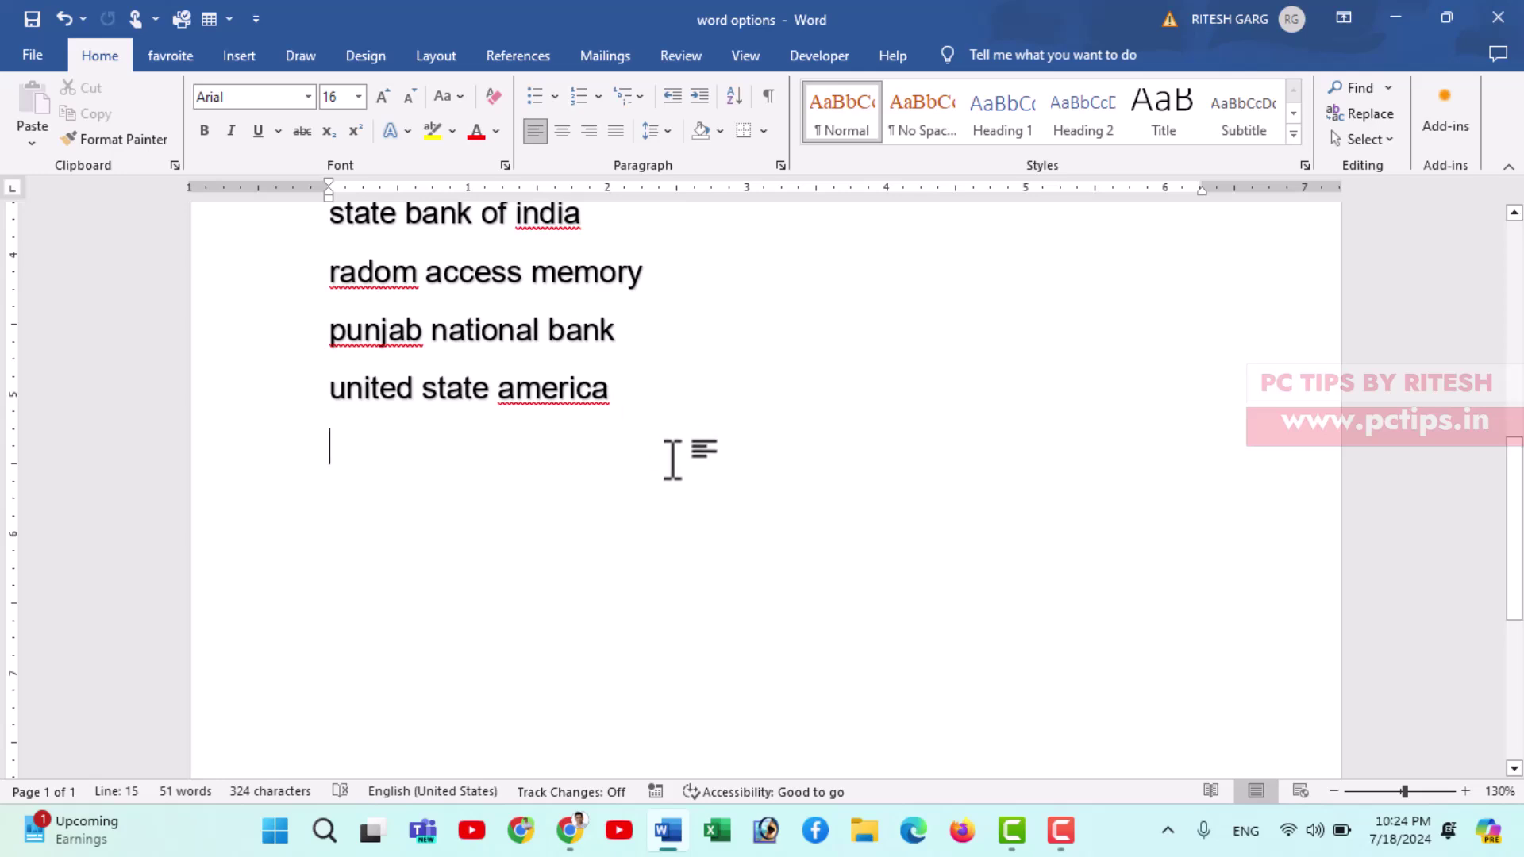
pyautogui.write('www.')
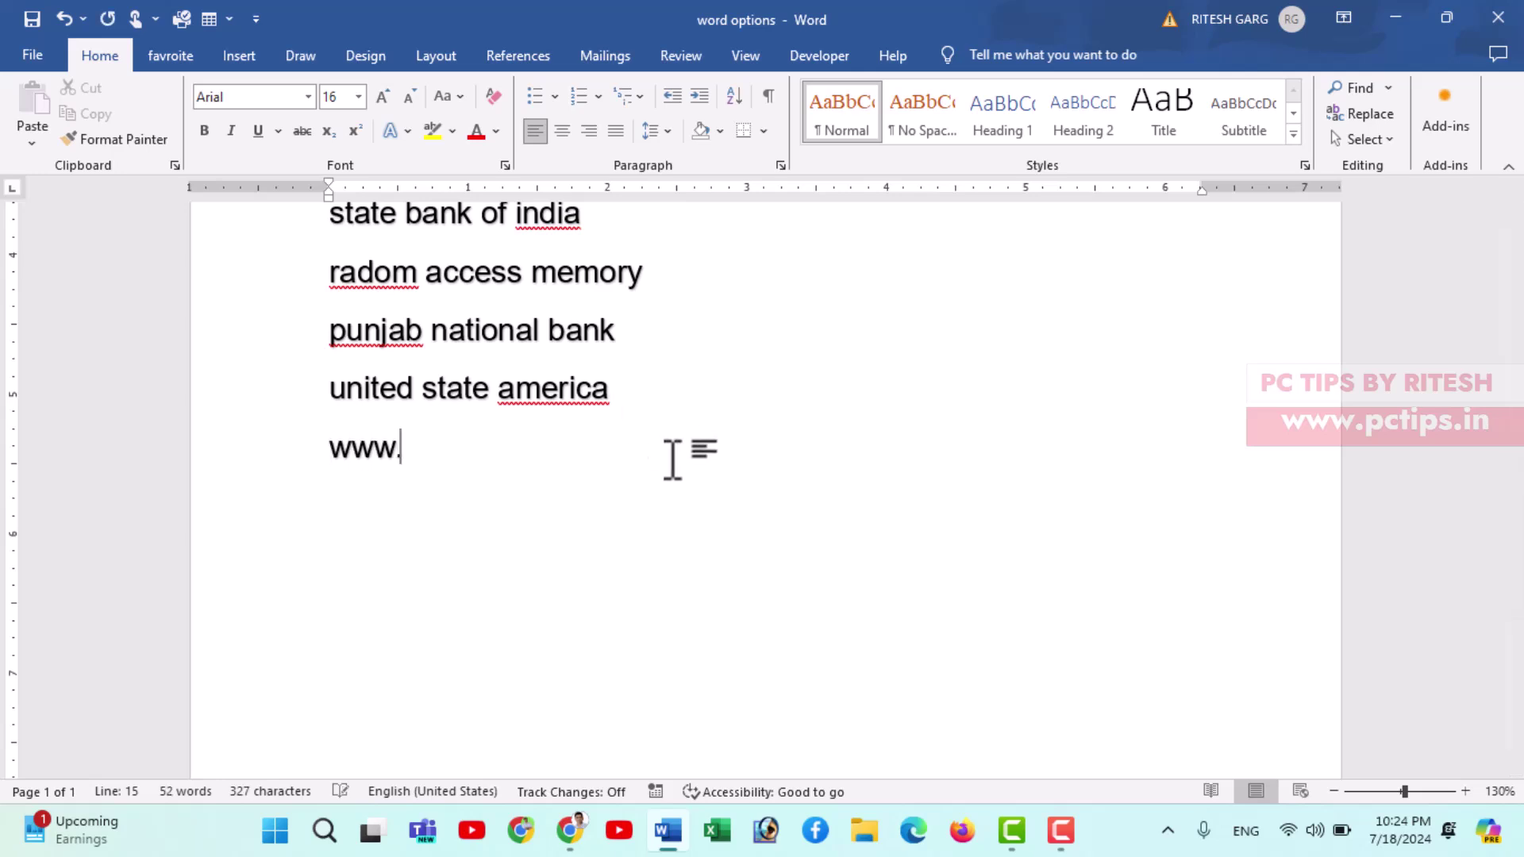
pyautogui.write('google.com')
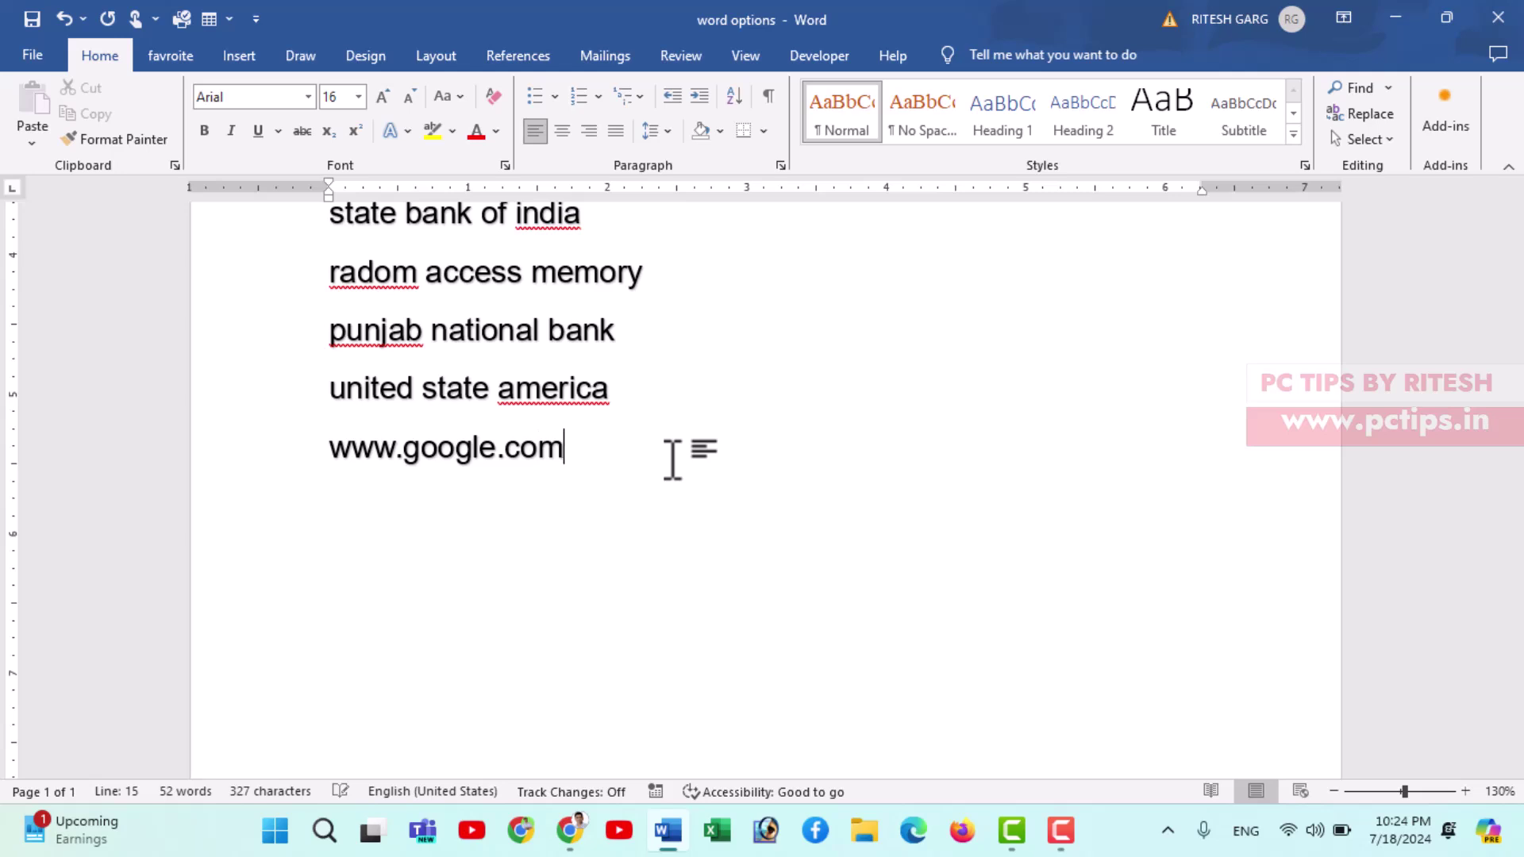
pyautogui.press('Return')
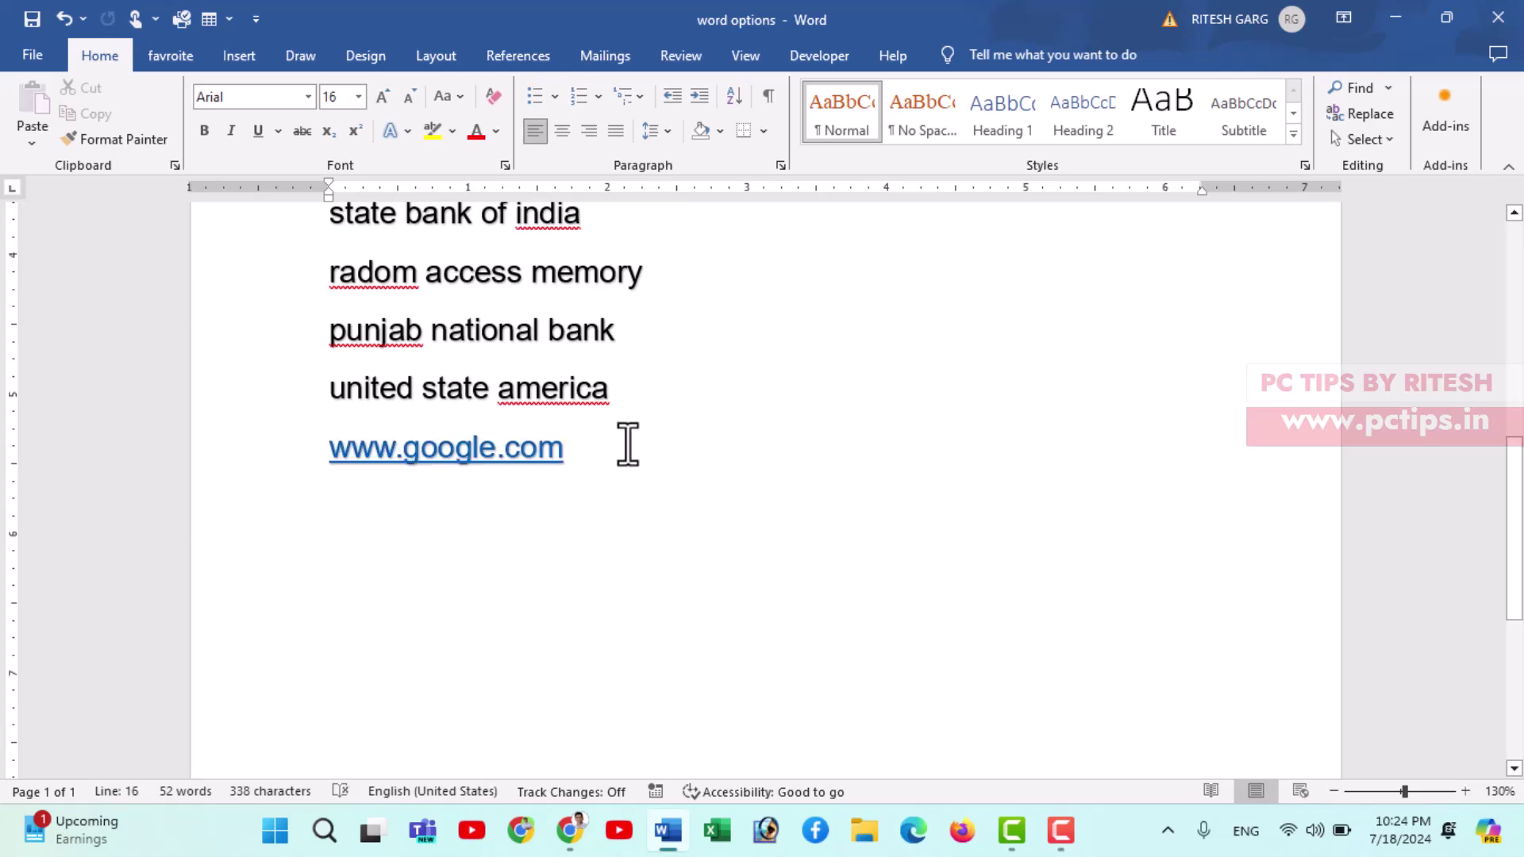
pyautogui.moveTo(626, 446); pyautogui.dragTo(326, 457)
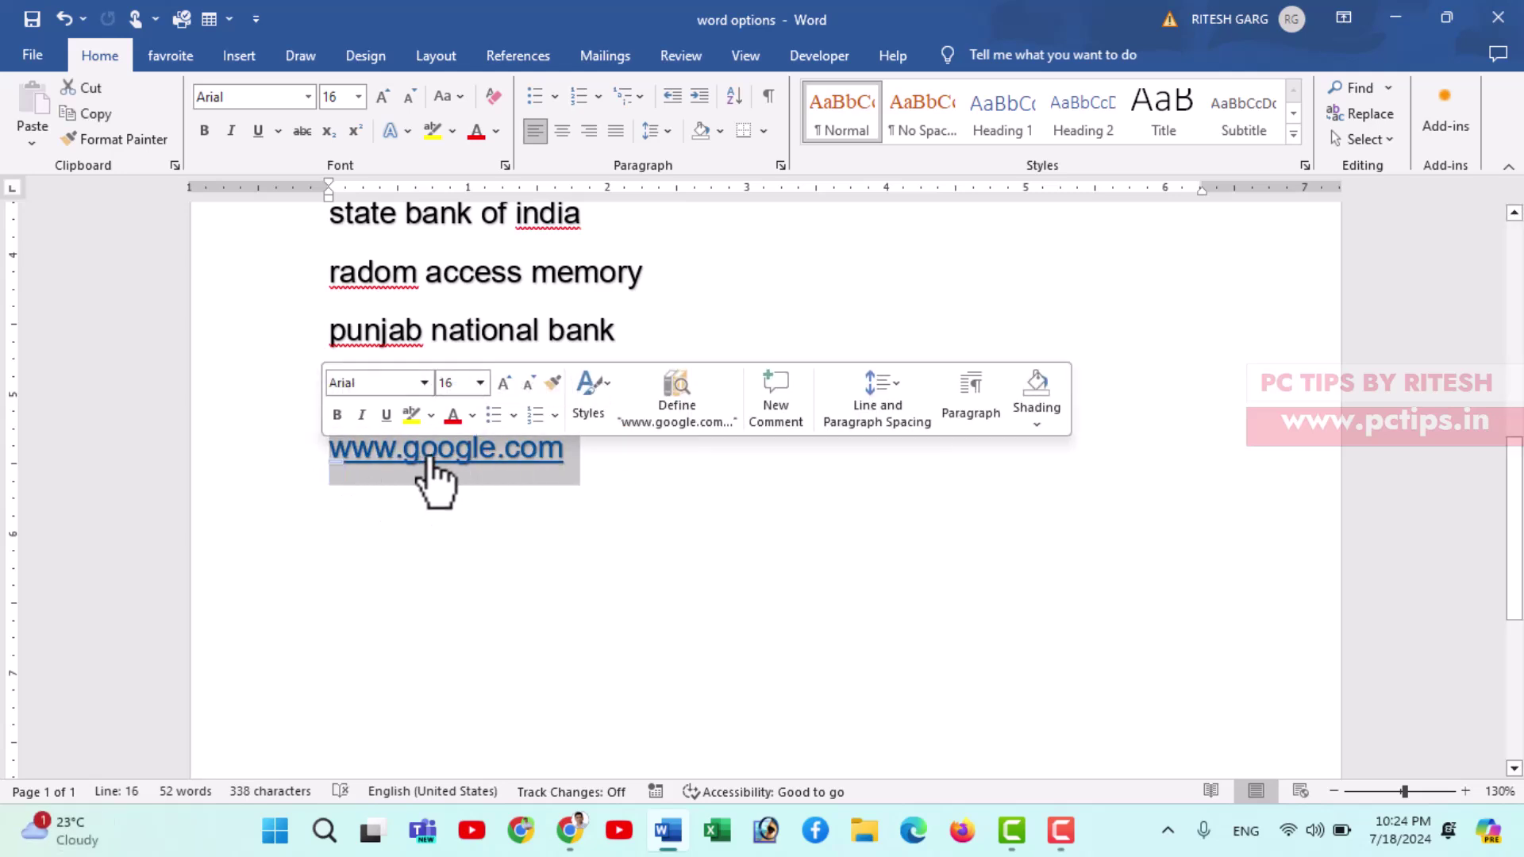
pyautogui.click(460, 517)
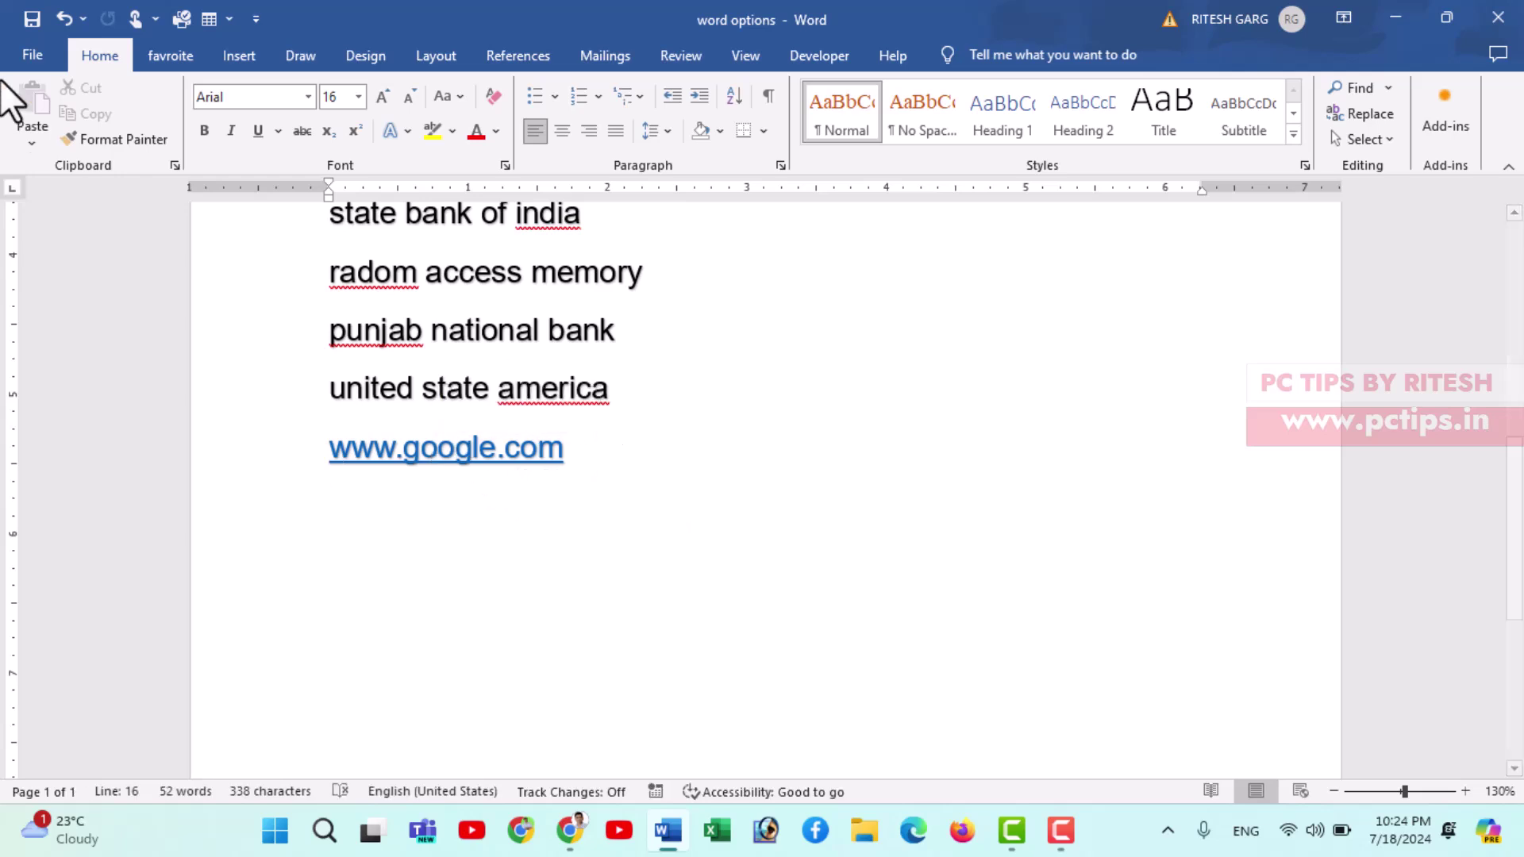
# Step: Turn off 'Use CTRL + Click to follow hyperlink' in Word Options Advanced and apply with OK
pyautogui.click(31, 55)
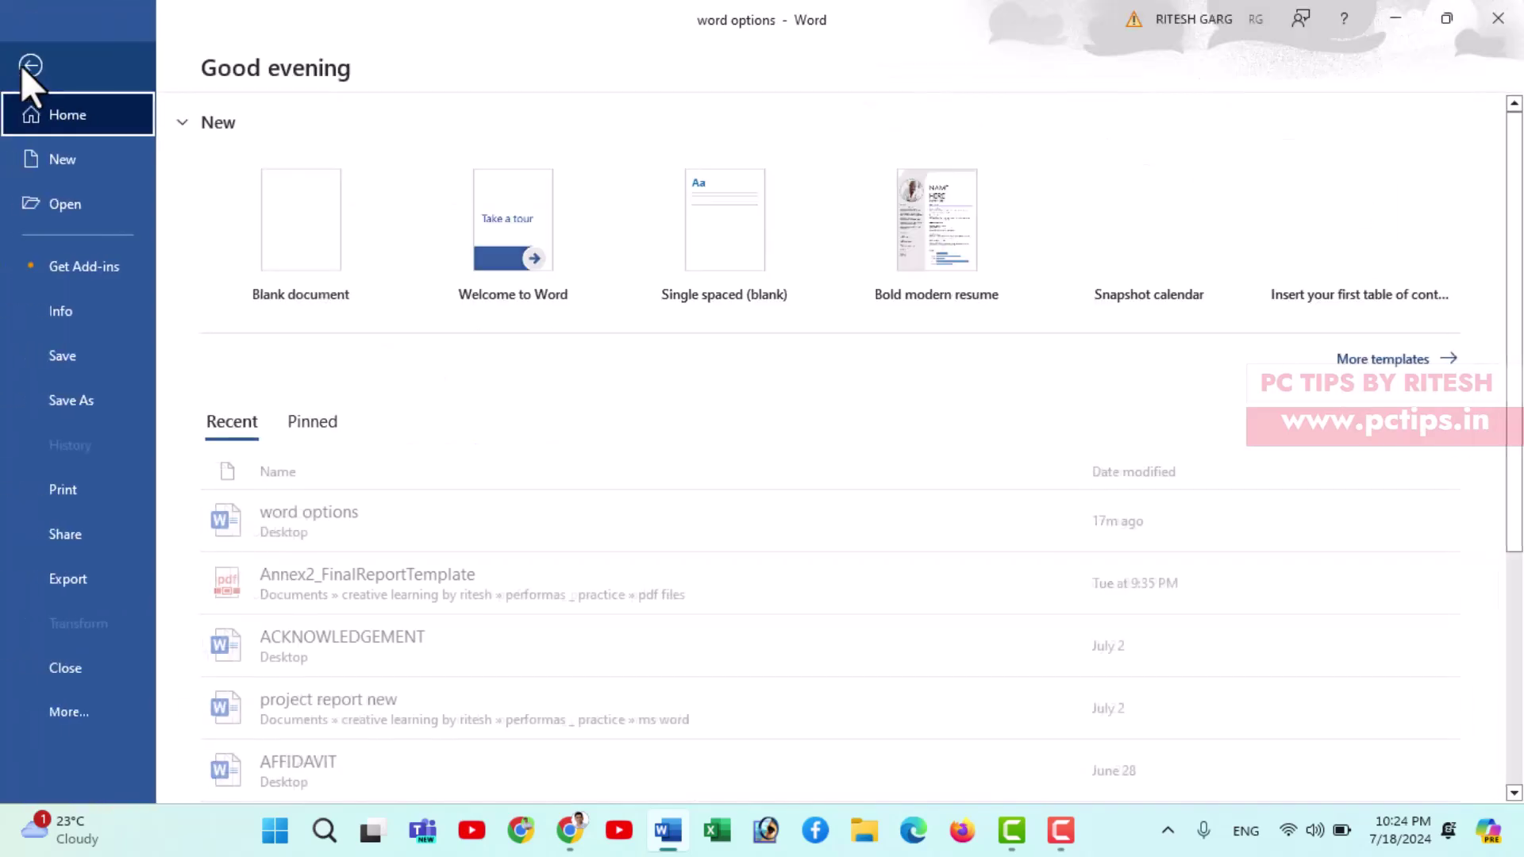
pyautogui.click(79, 718)
pyautogui.click(207, 760)
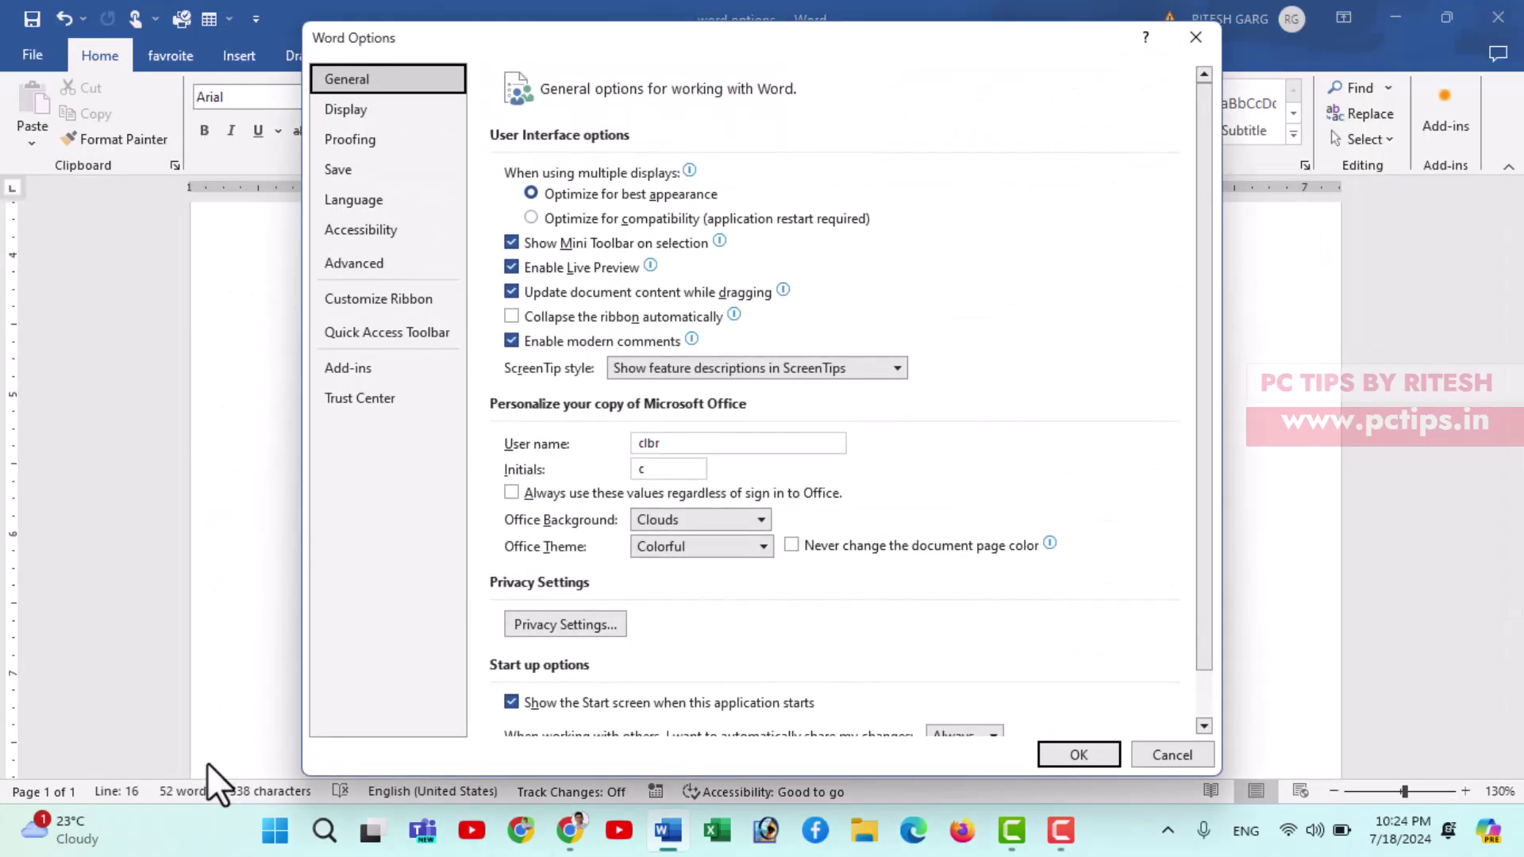
pyautogui.click(370, 143)
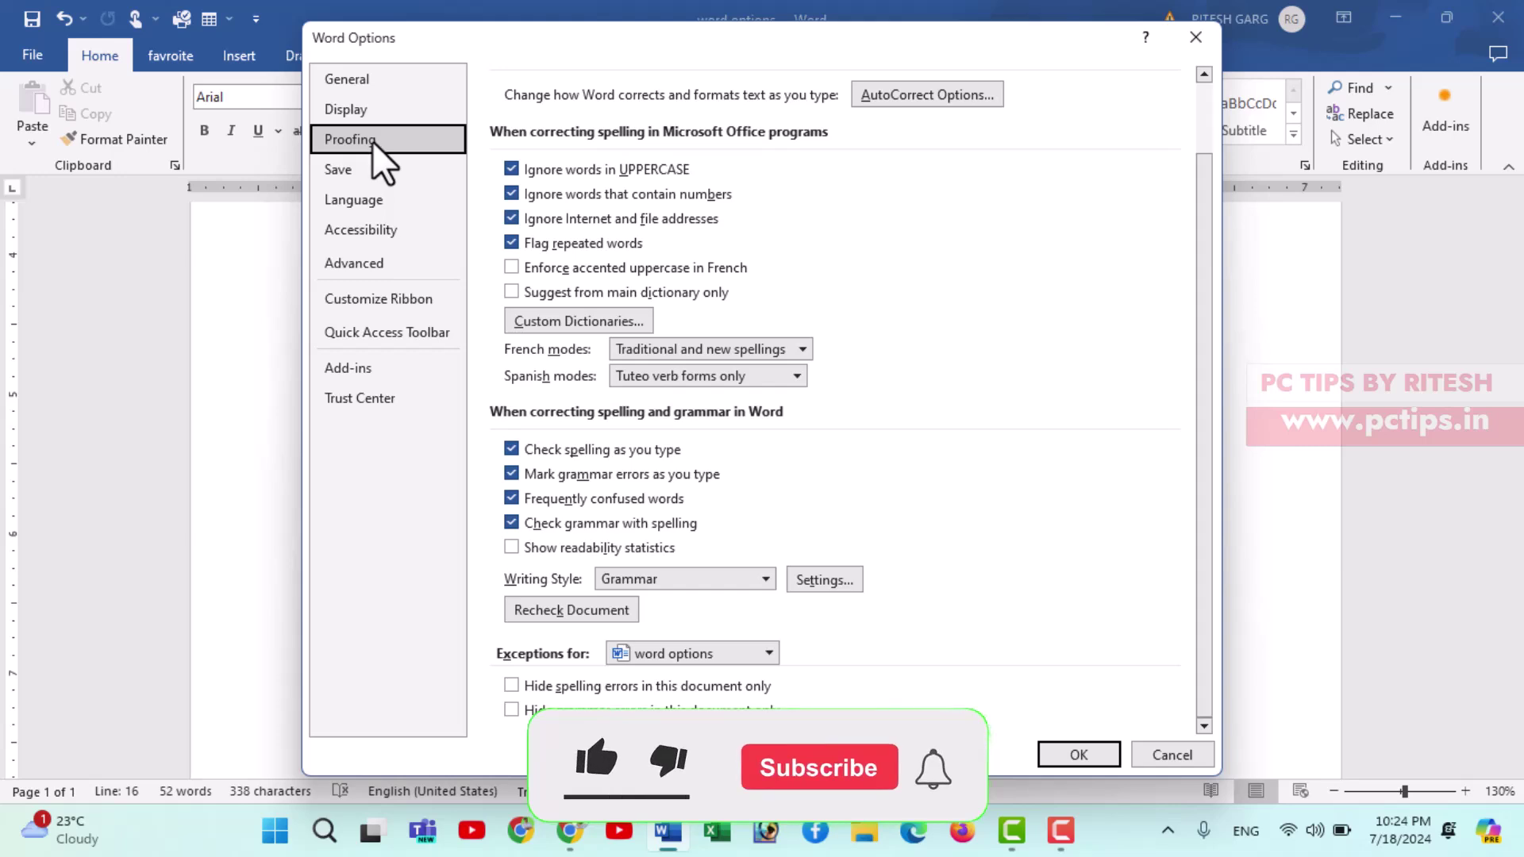
pyautogui.click(370, 265)
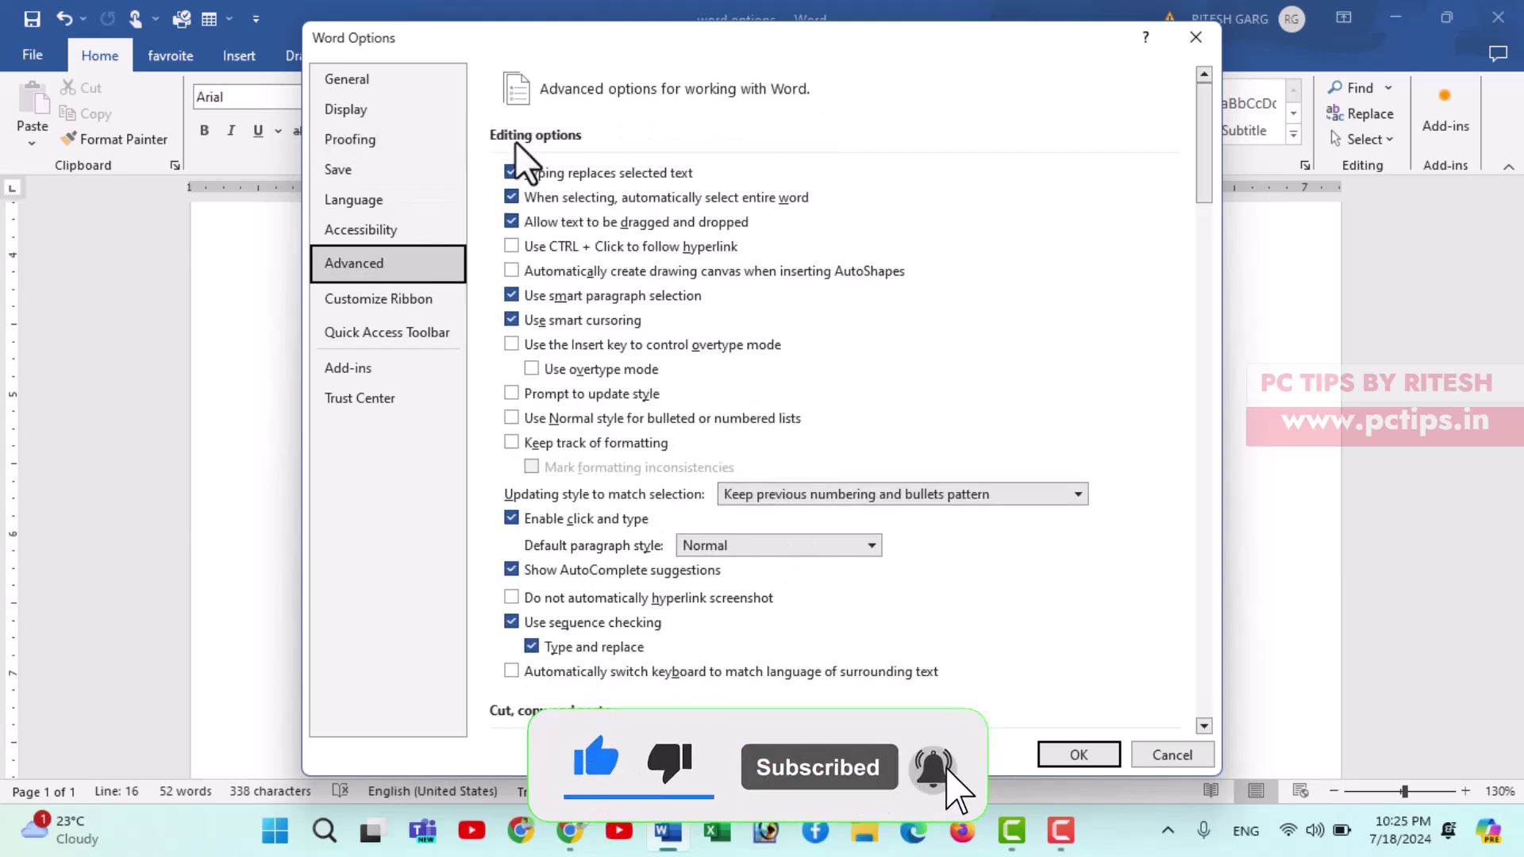
pyautogui.click(516, 244)
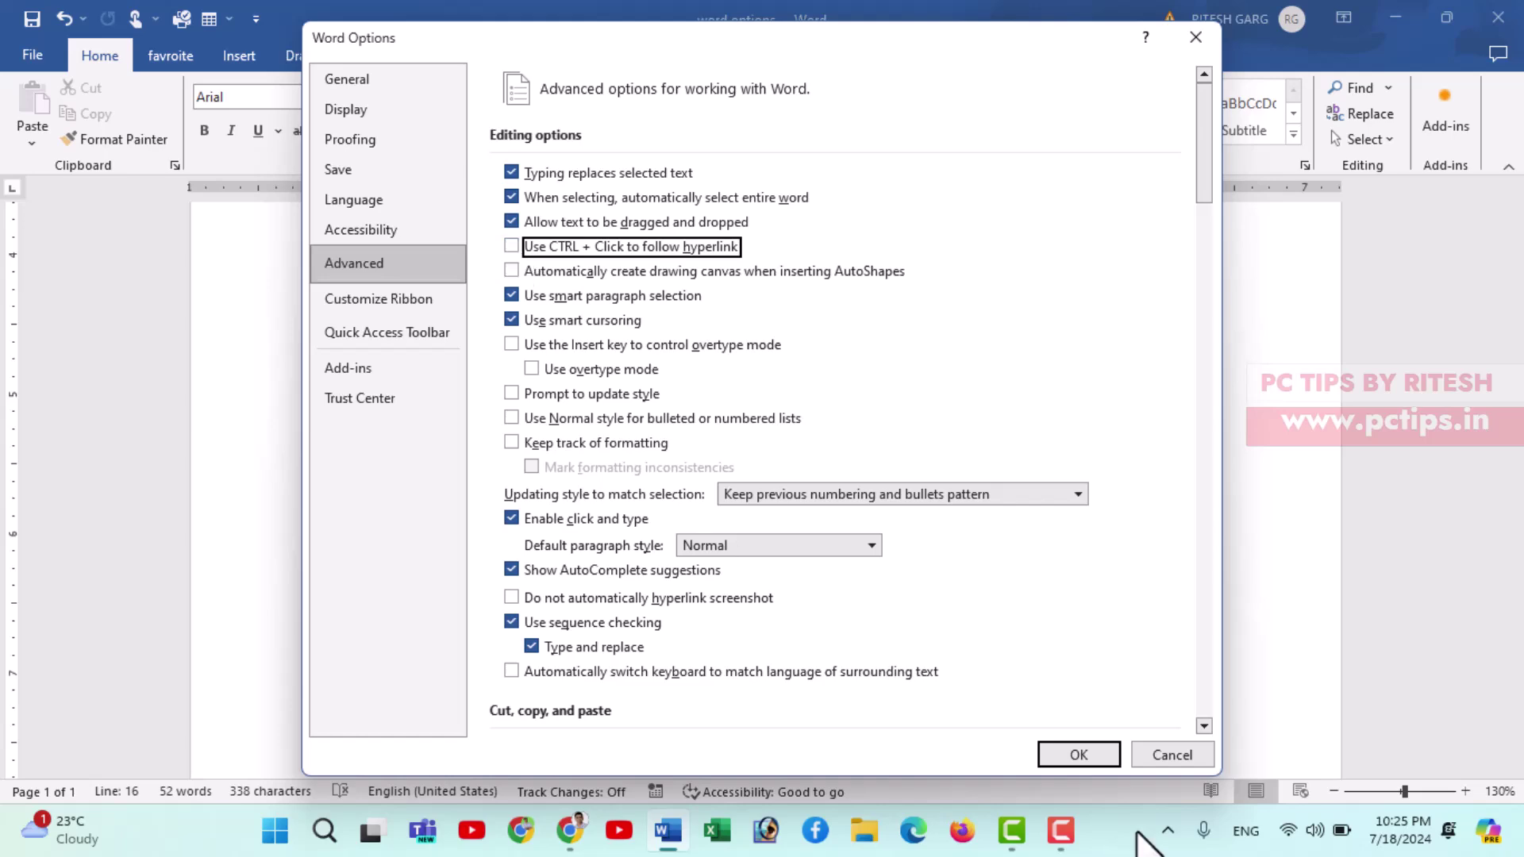
pyautogui.click(1099, 753)
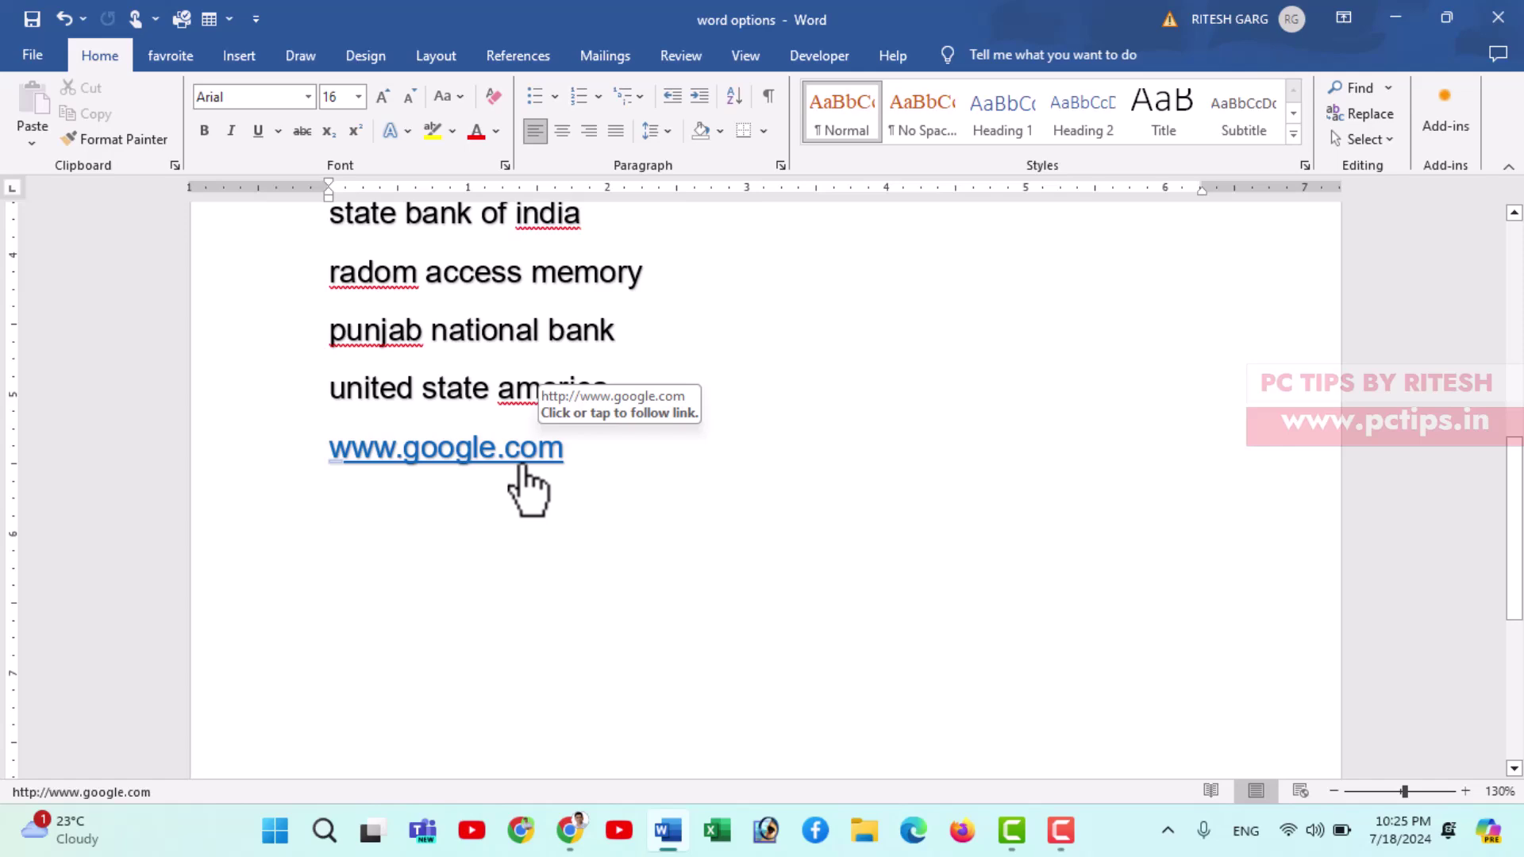
# Step: Select the 'Autosave/recover Document in MS Word' bullet in the overview list
pyautogui.scroll(3, 524, 477)
pyautogui.scroll(5, 522, 466)
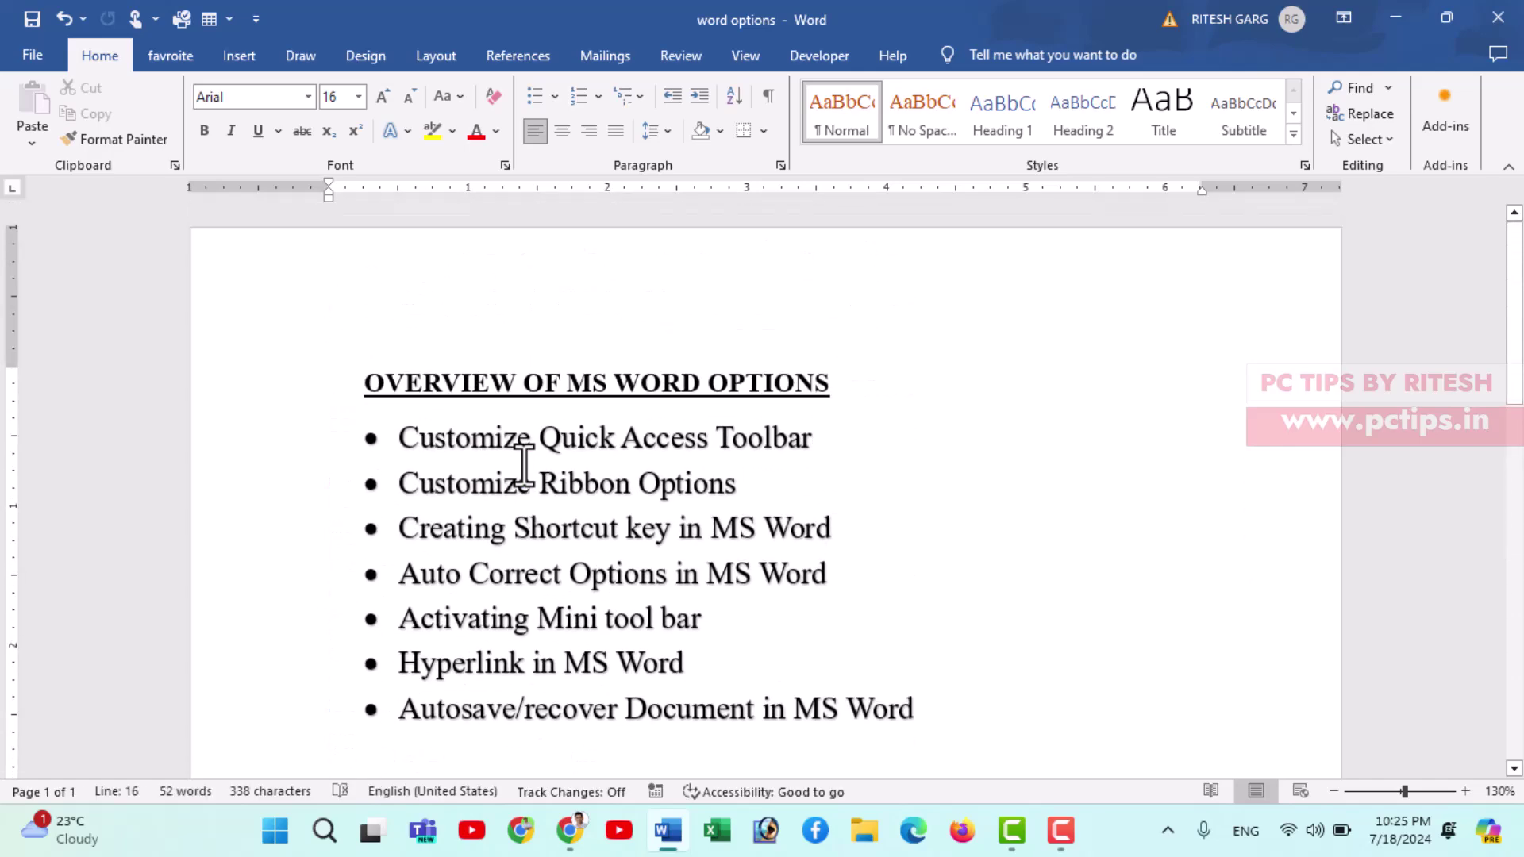
pyautogui.scroll(-2, 528, 468)
pyautogui.scroll(-2, 532, 492)
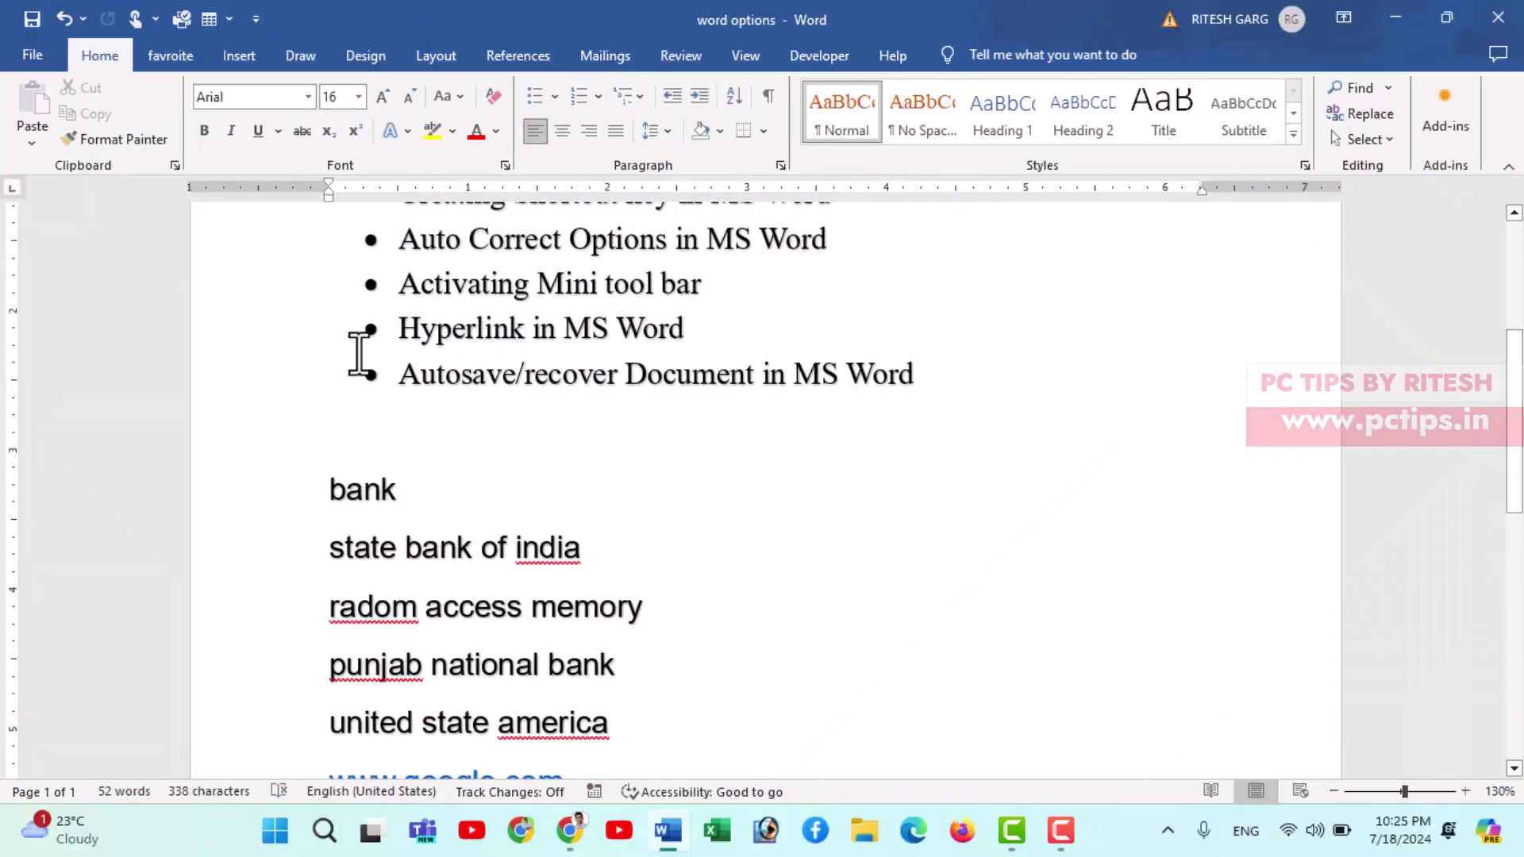
pyautogui.moveTo(399, 374); pyautogui.dragTo(915, 374)
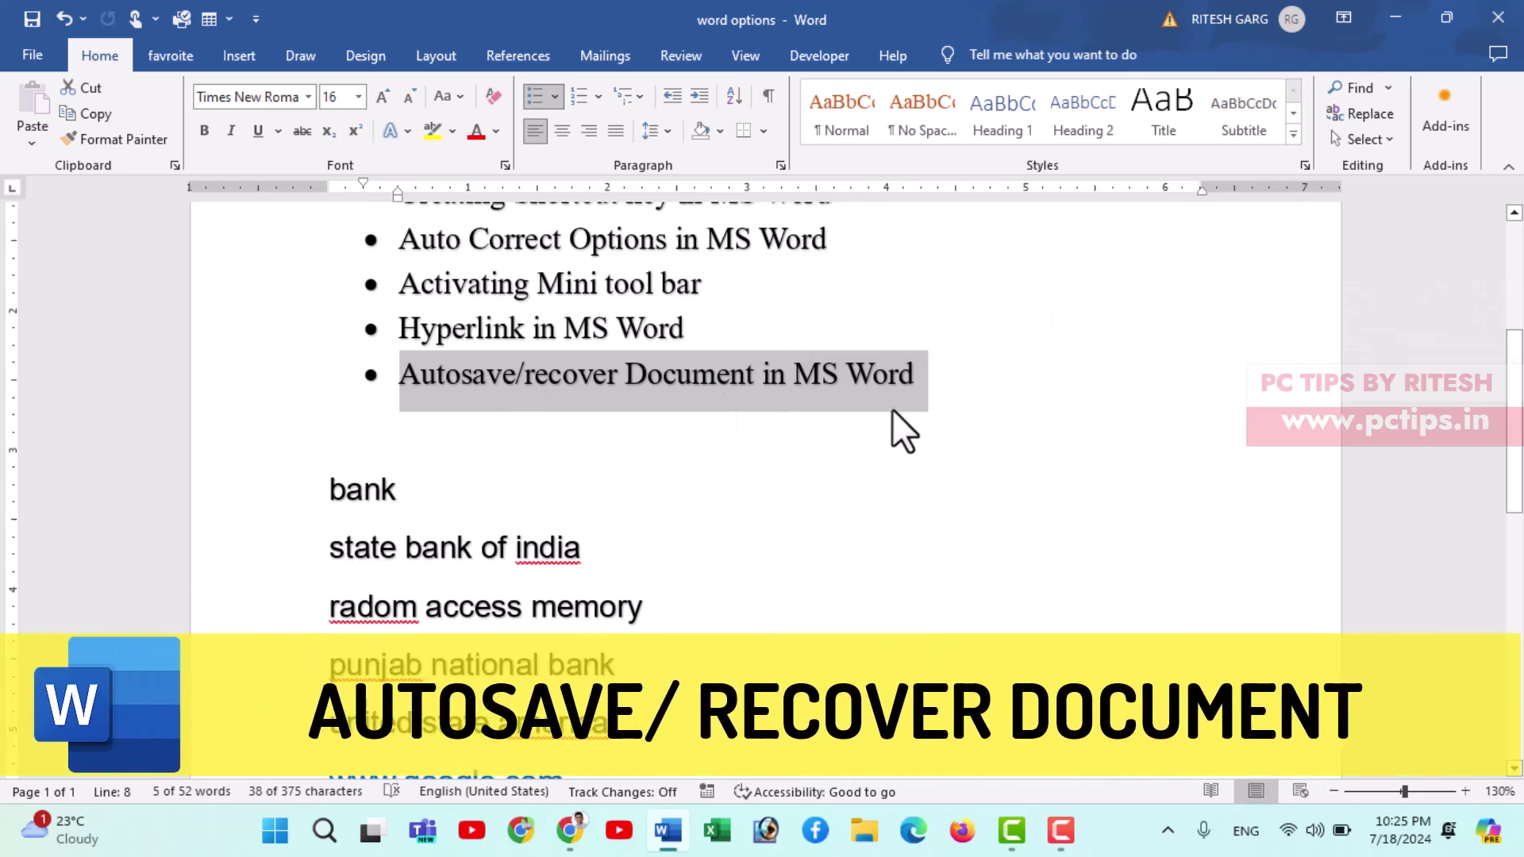
# Step: Go to the File start page showing new-document templates and recent files
pyautogui.scroll(-3, 833, 492)
pyautogui.scroll(-1, 833, 512)
pyautogui.scroll(3, 815, 513)
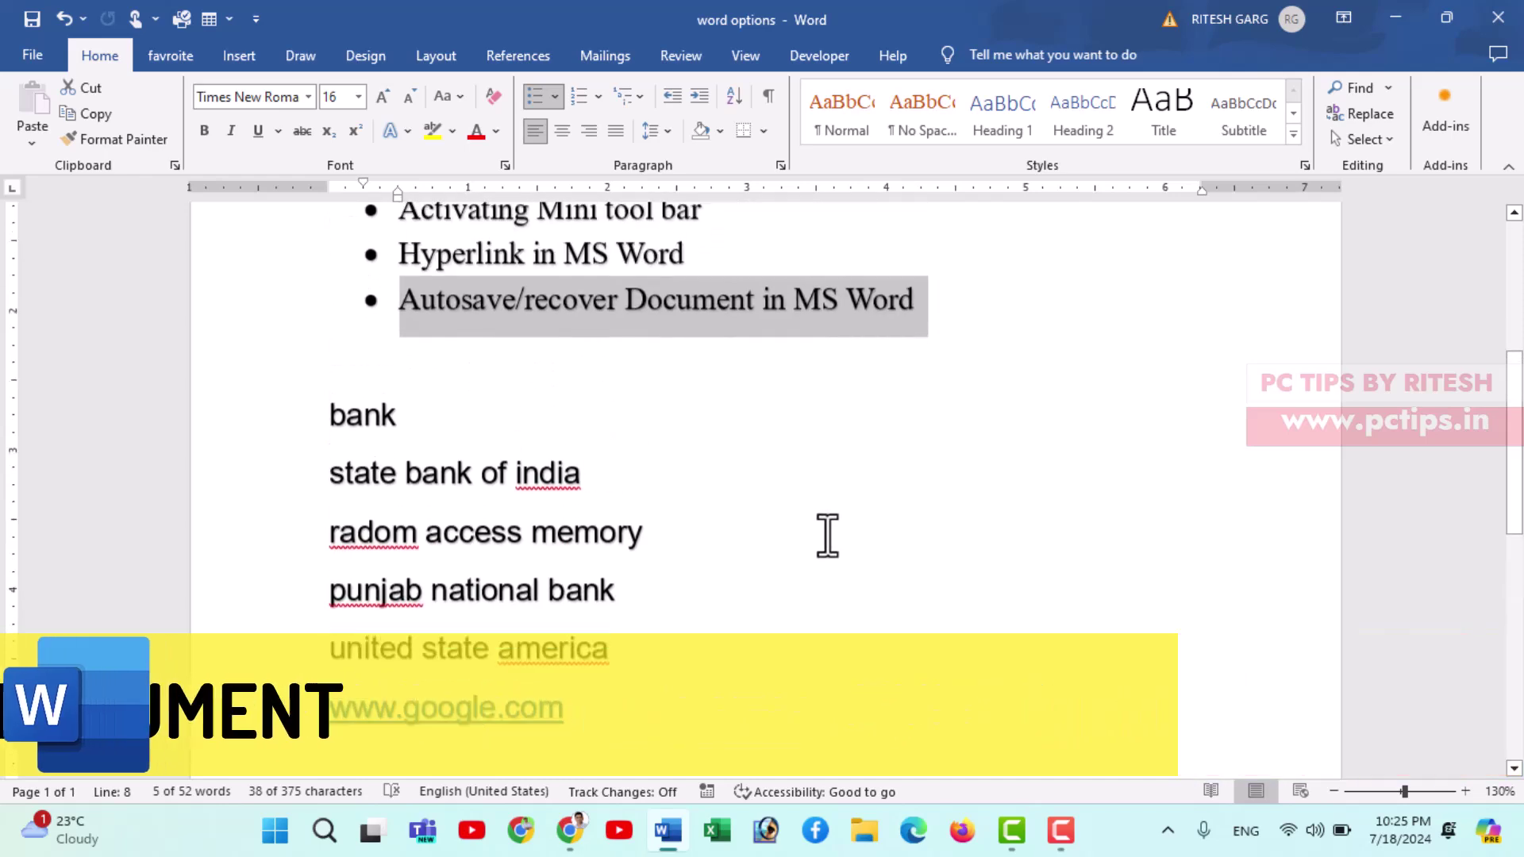
pyautogui.scroll(4, 827, 536)
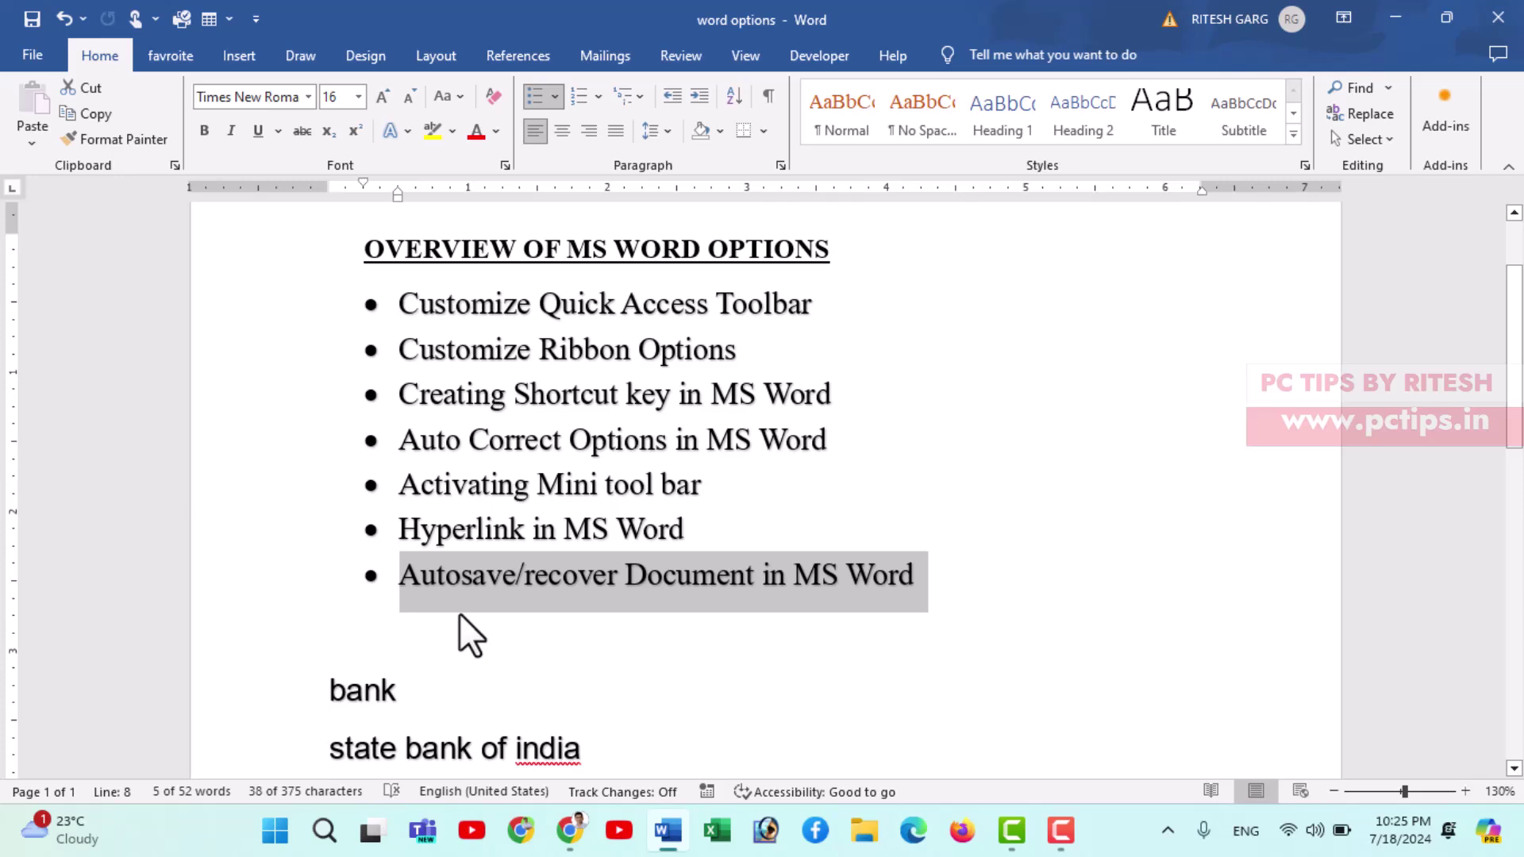
pyautogui.click(32, 57)
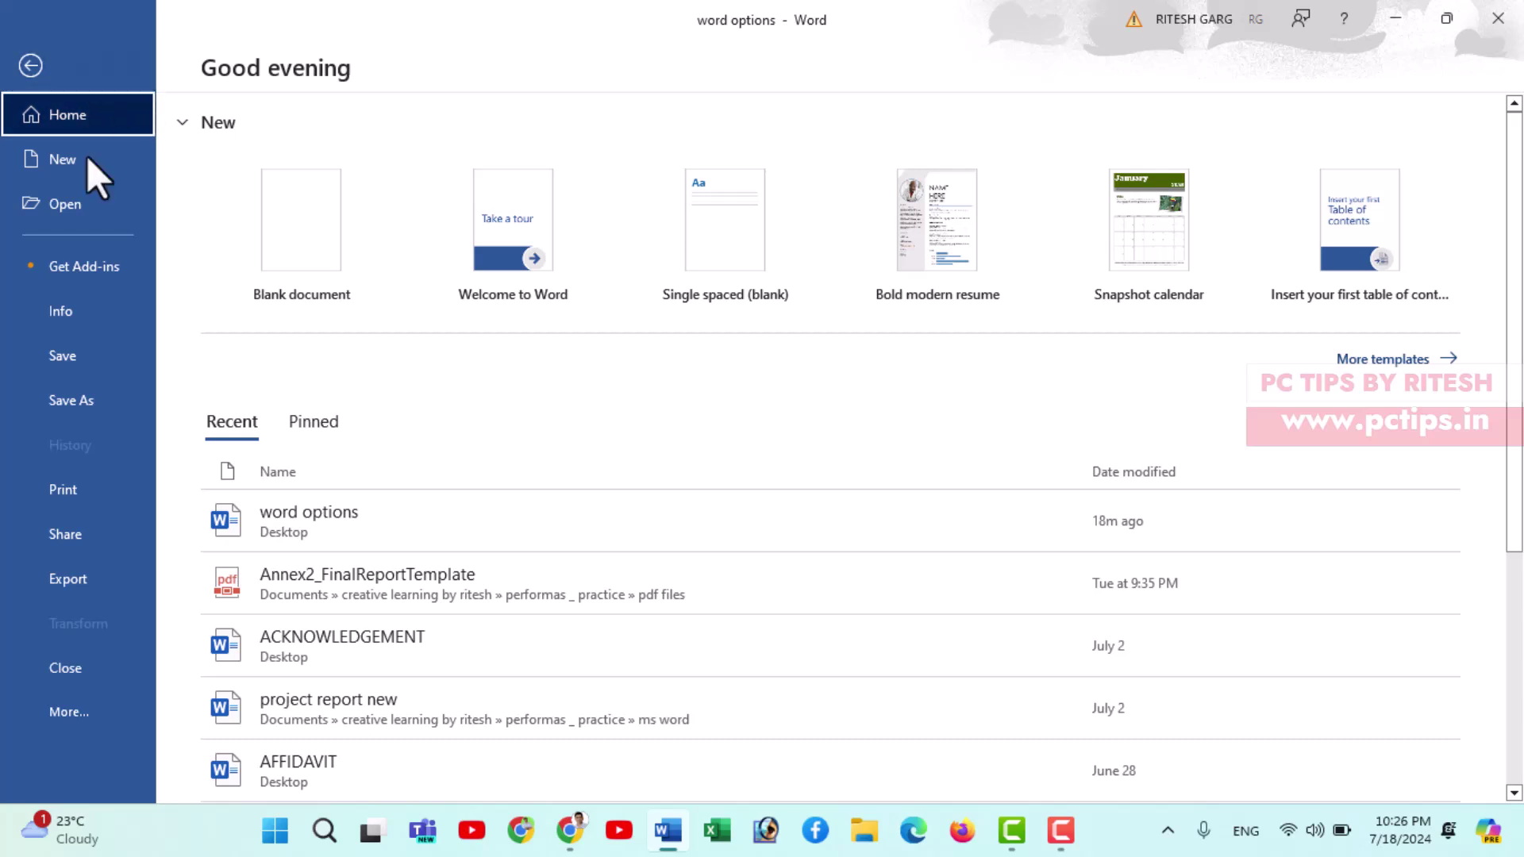
# Step: Review the 1-minute AutoRecover interval on the Save page of Word Options, then cancel unchanged
pyautogui.click(96, 710)
pyautogui.click(192, 758)
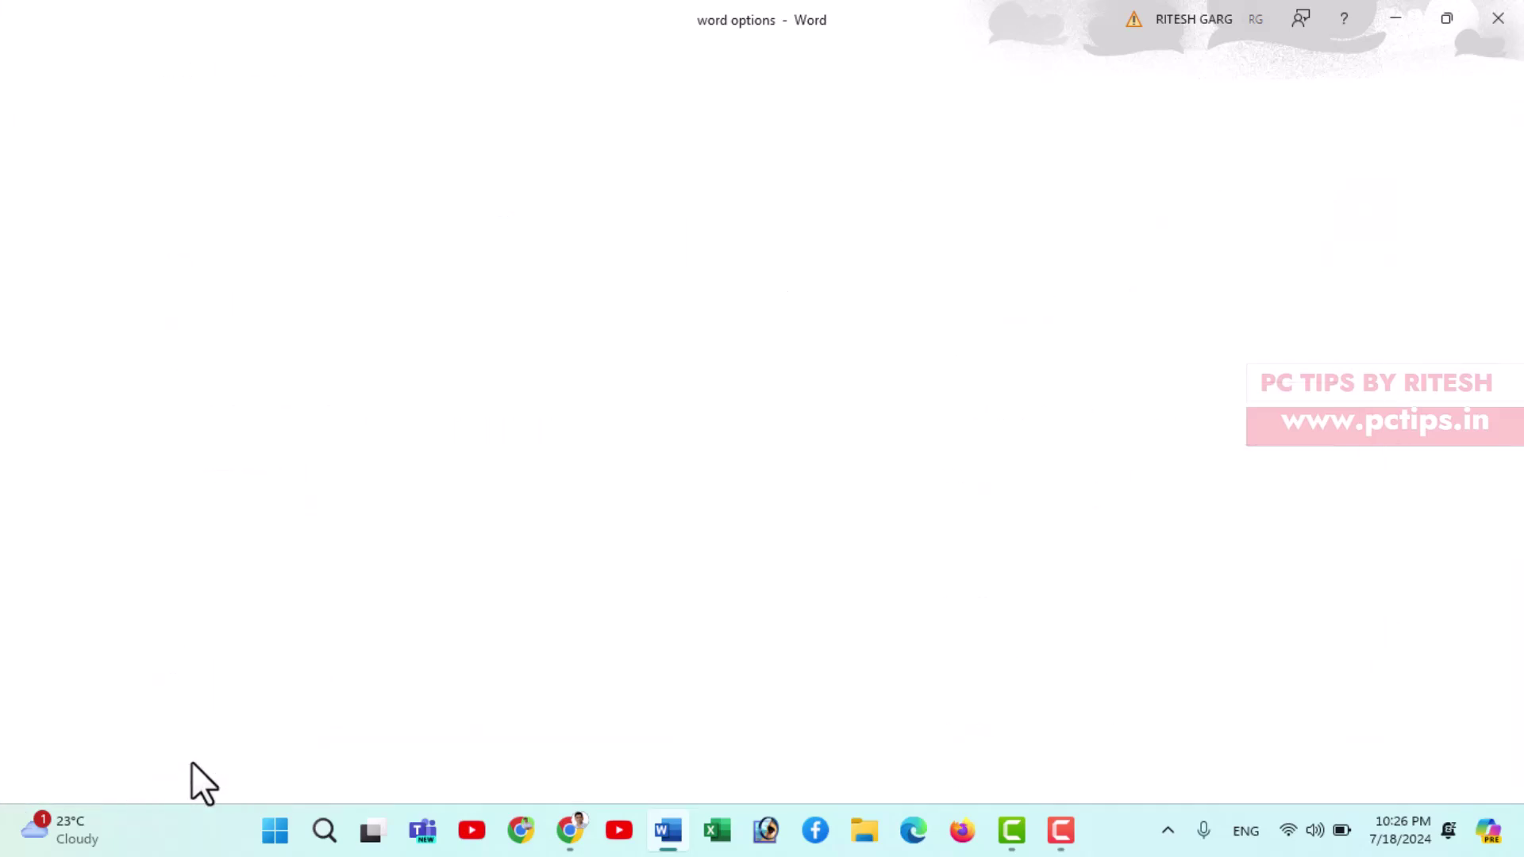
pyautogui.click(392, 167)
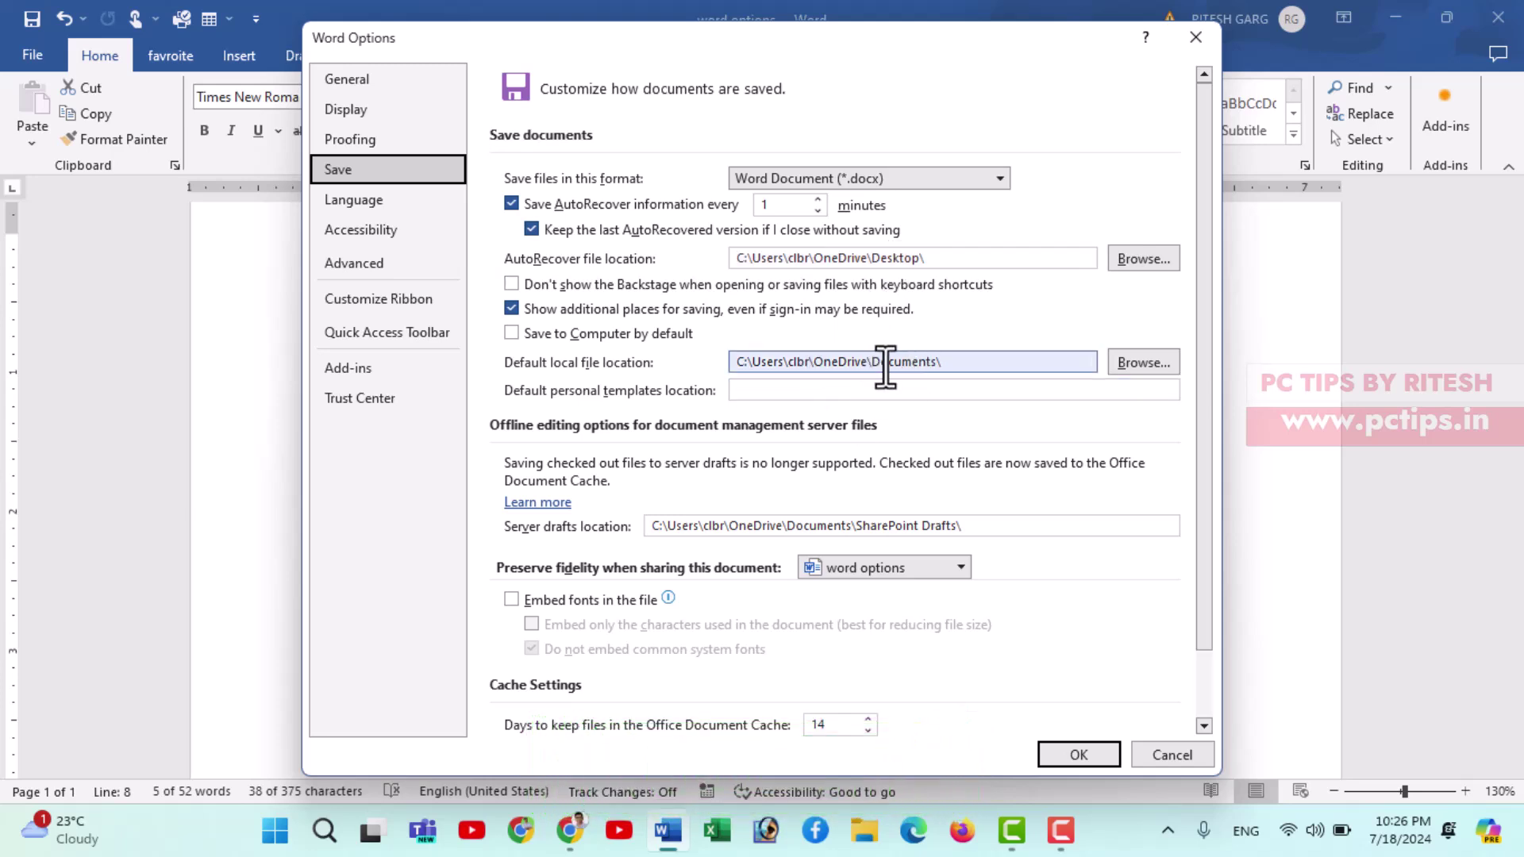
pyautogui.click(1167, 755)
pyautogui.click(970, 368)
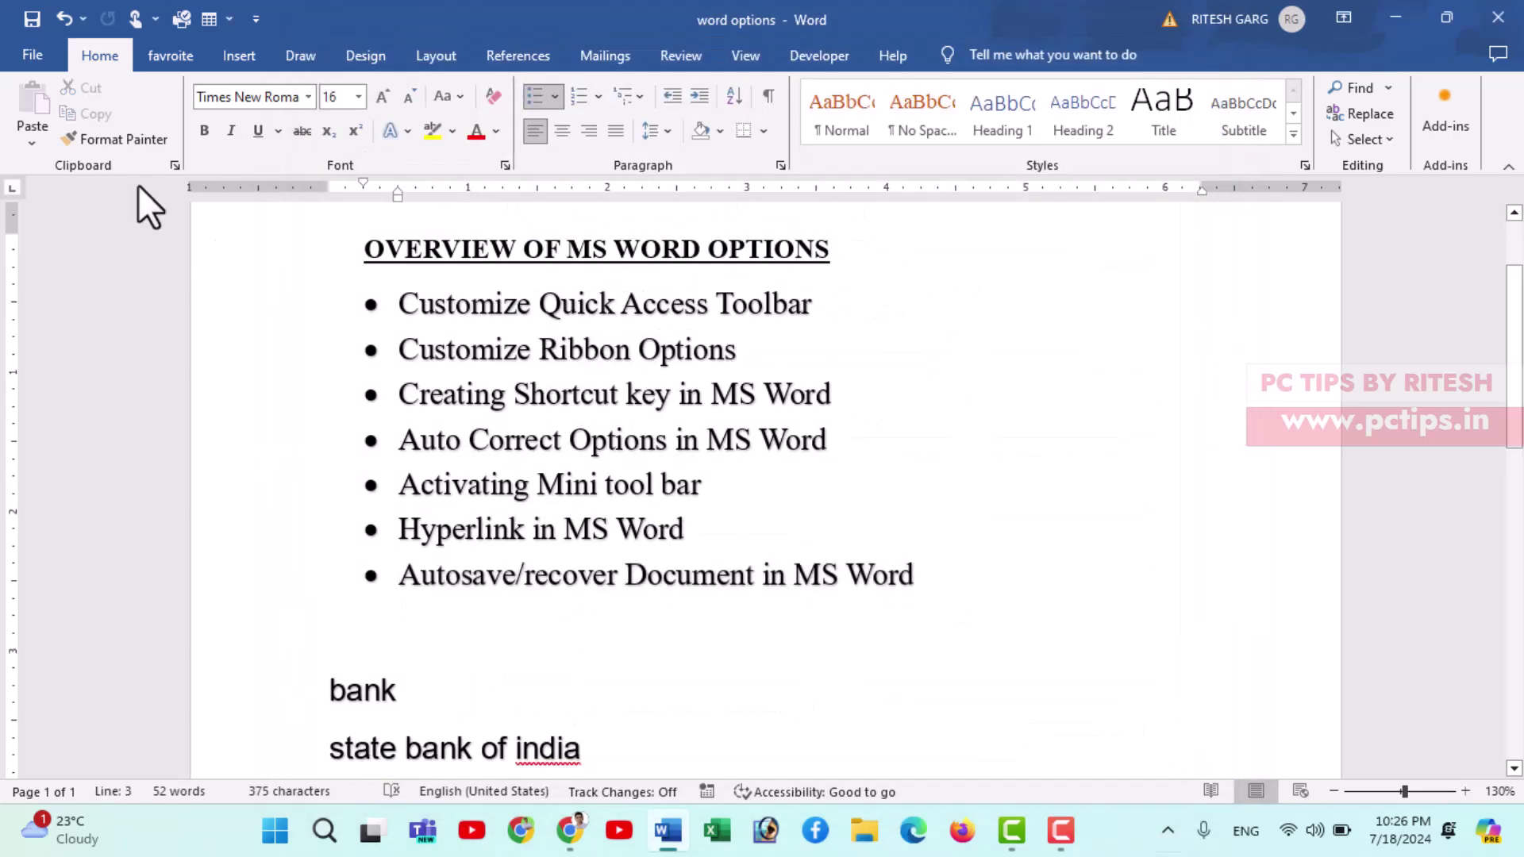
# Step: Use Info > Manage Document > Recover Unsaved Documents to list the AutoRecovery files
pyautogui.click(32, 55)
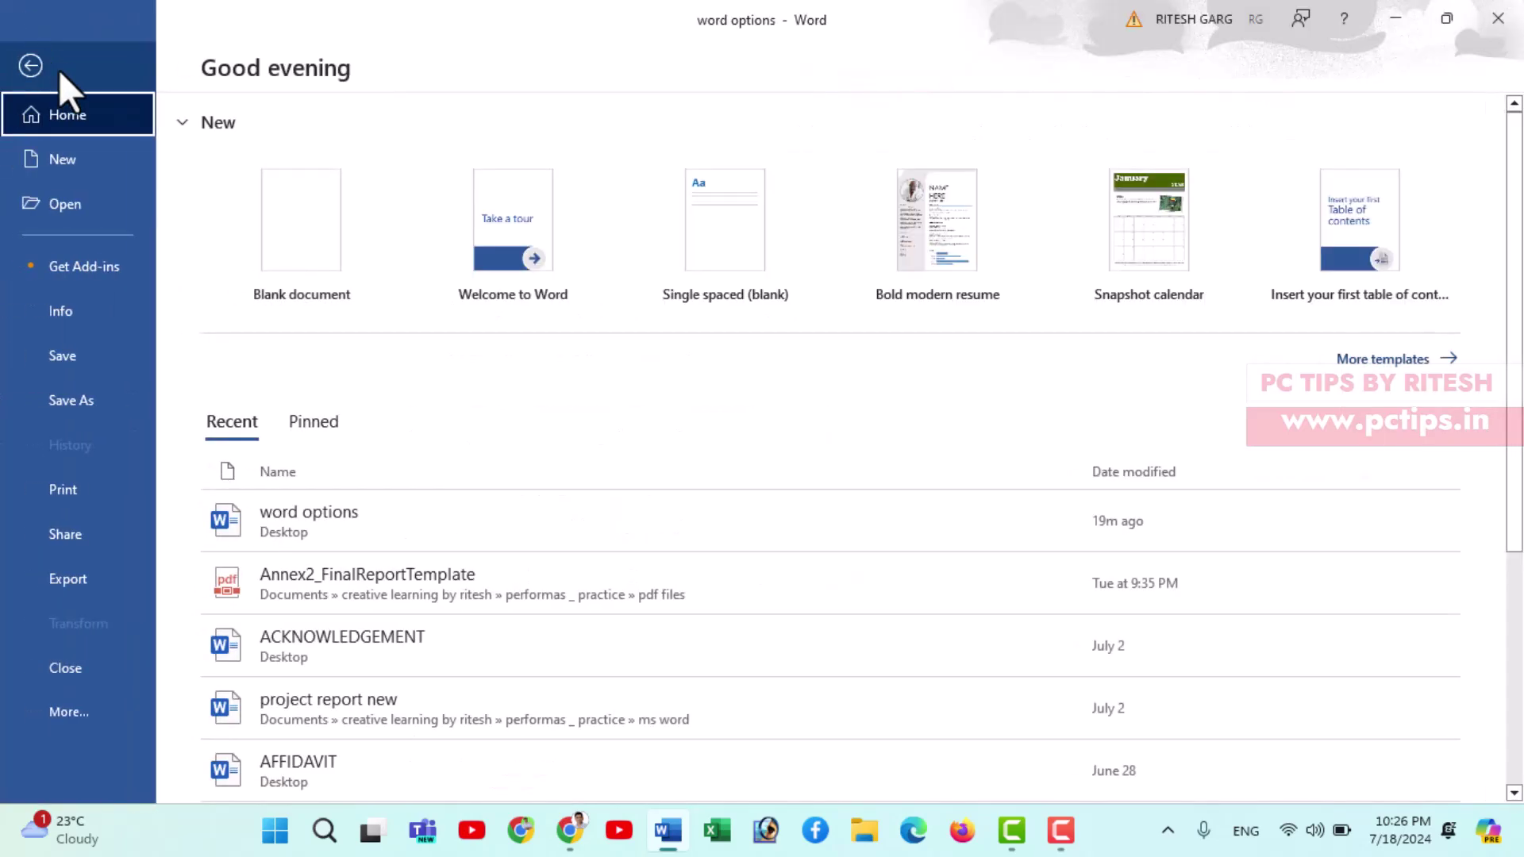
pyautogui.click(68, 313)
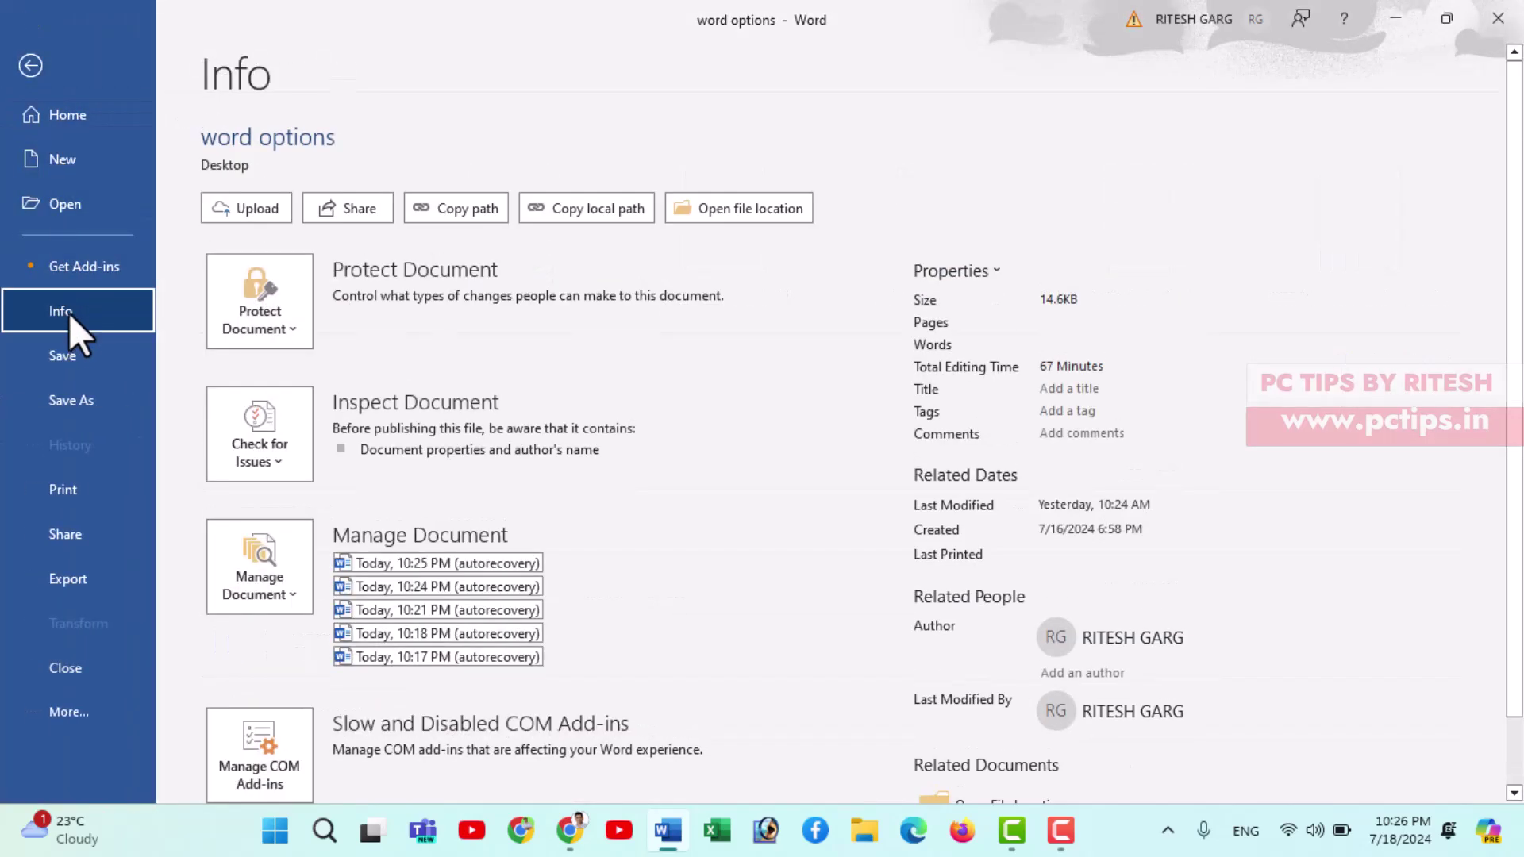
pyautogui.scroll(-2, 555, 512)
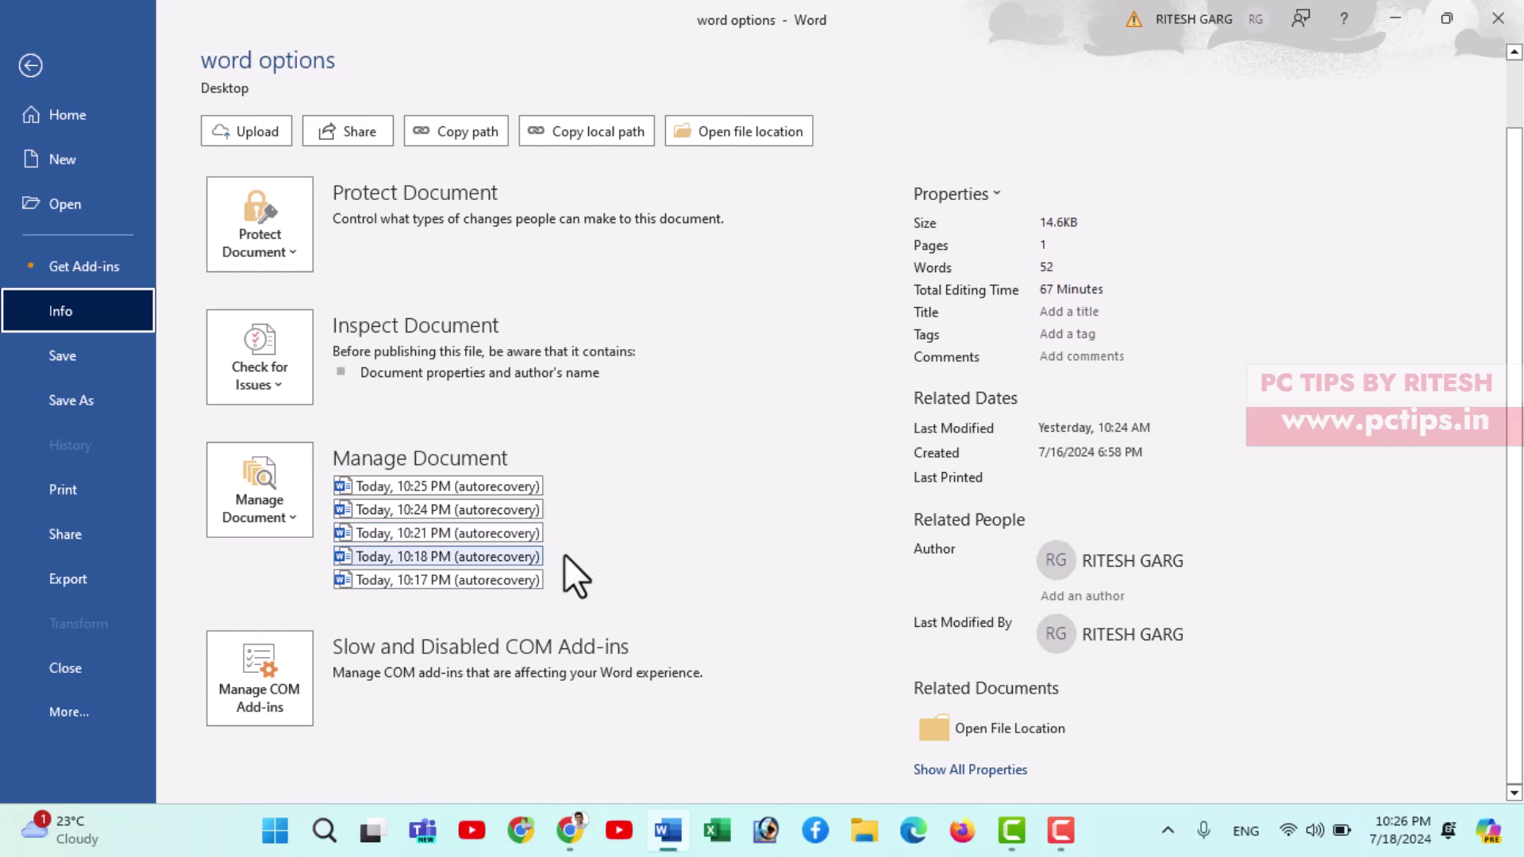
pyautogui.click(281, 522)
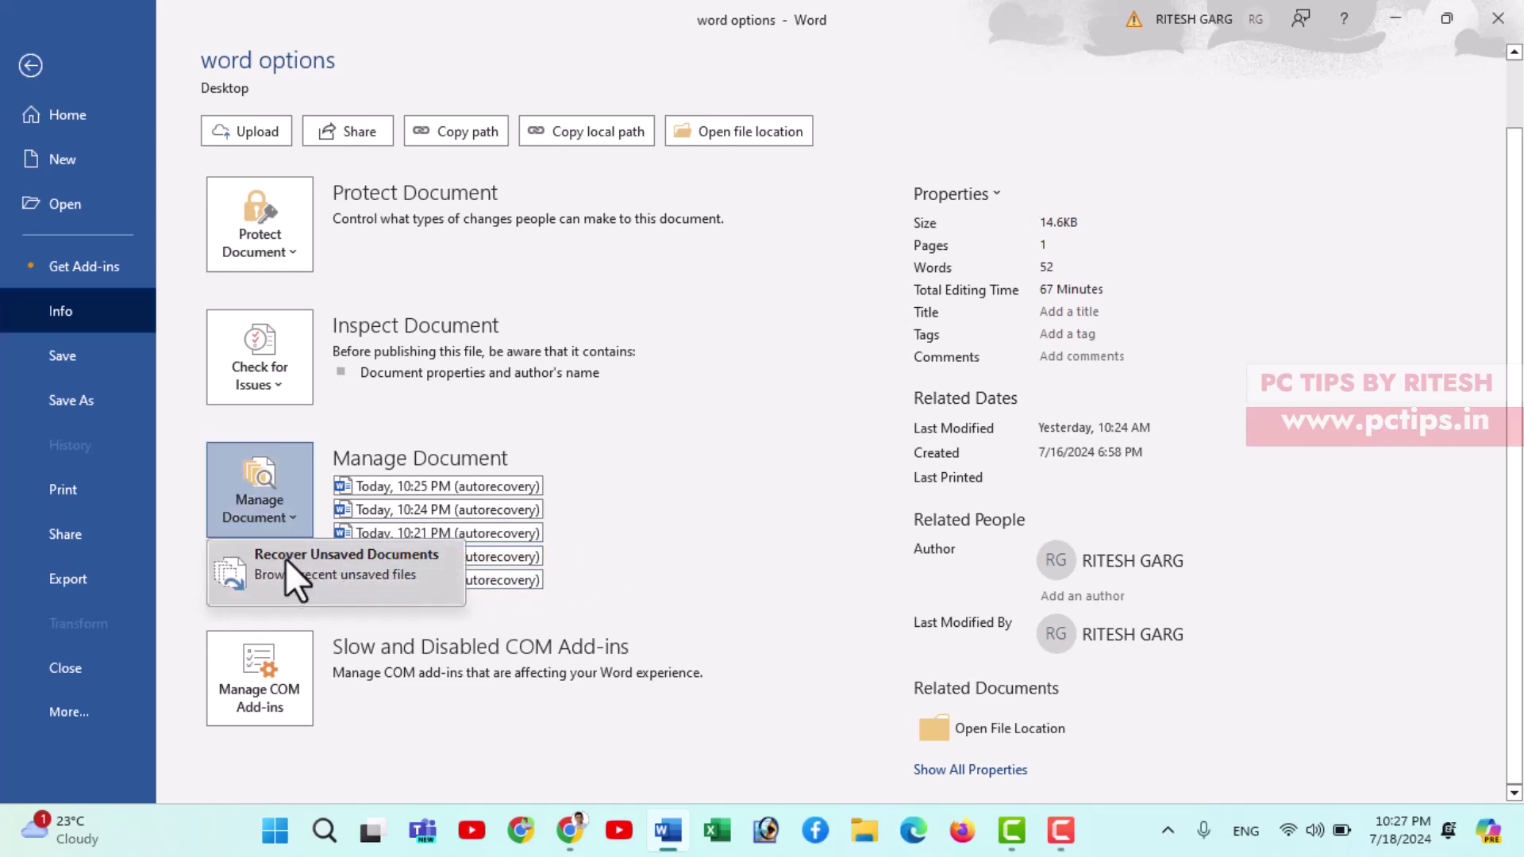
pyautogui.click(320, 569)
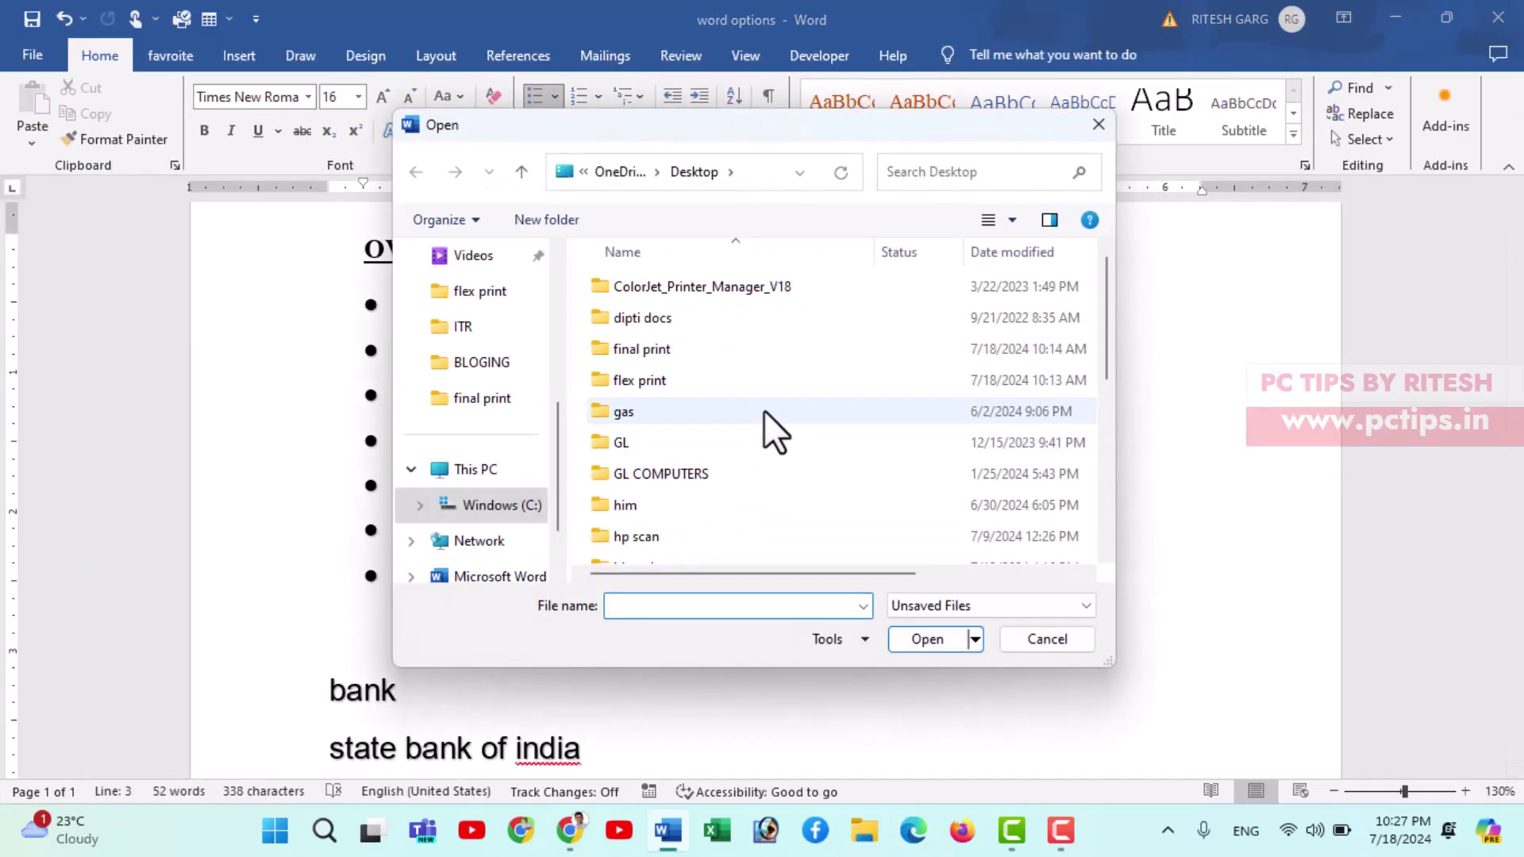
pyautogui.scroll(-2, 766, 409)
pyautogui.scroll(-2, 766, 389)
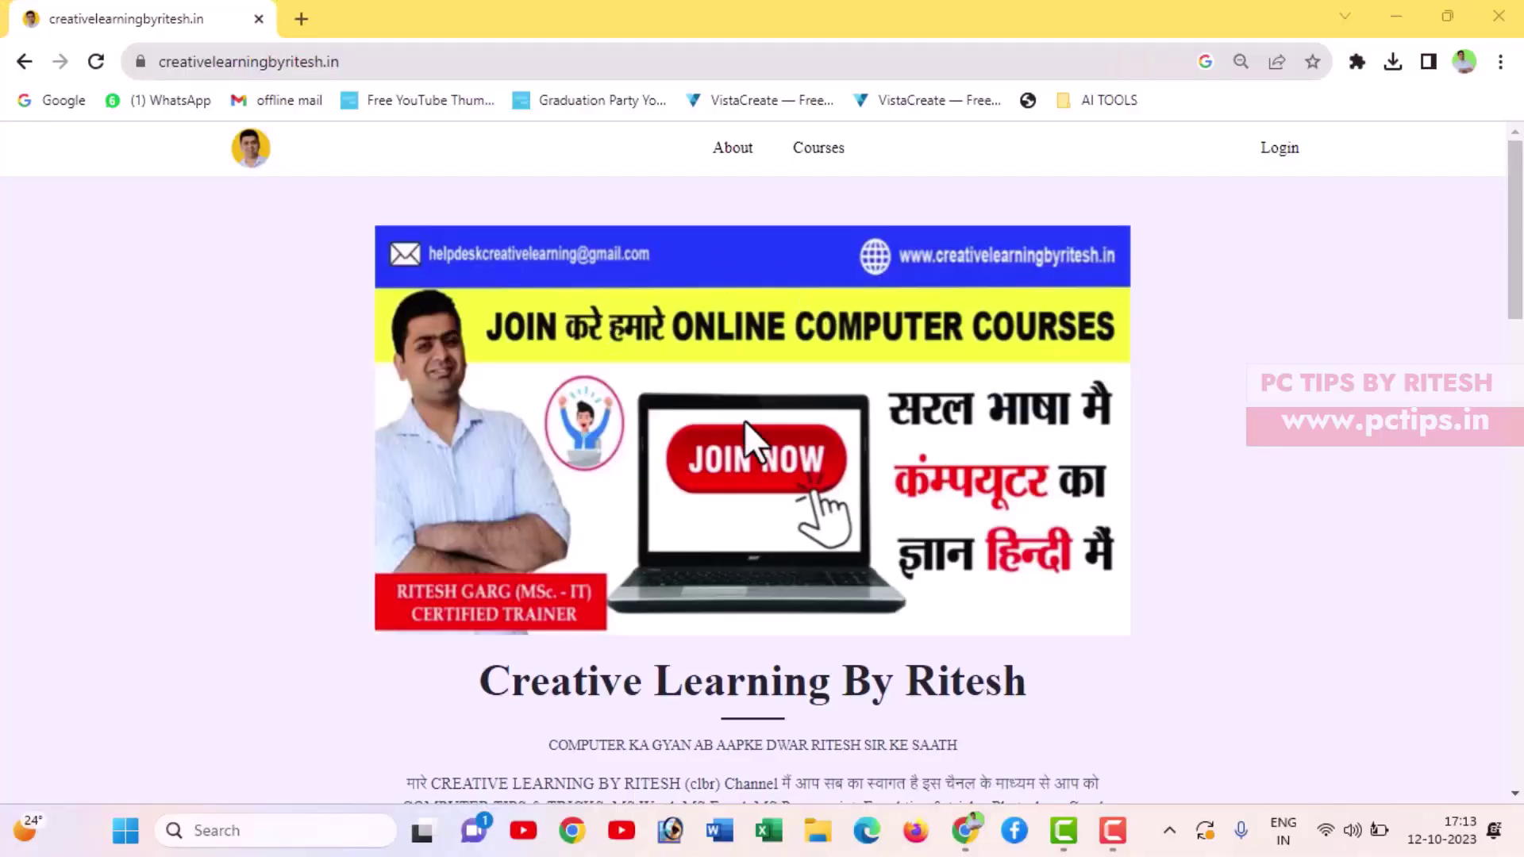
pyautogui.scroll(-2, 745, 425)
pyautogui.scroll(-4, 745, 429)
pyautogui.scroll(-2, 744, 429)
pyautogui.scroll(-2, 745, 429)
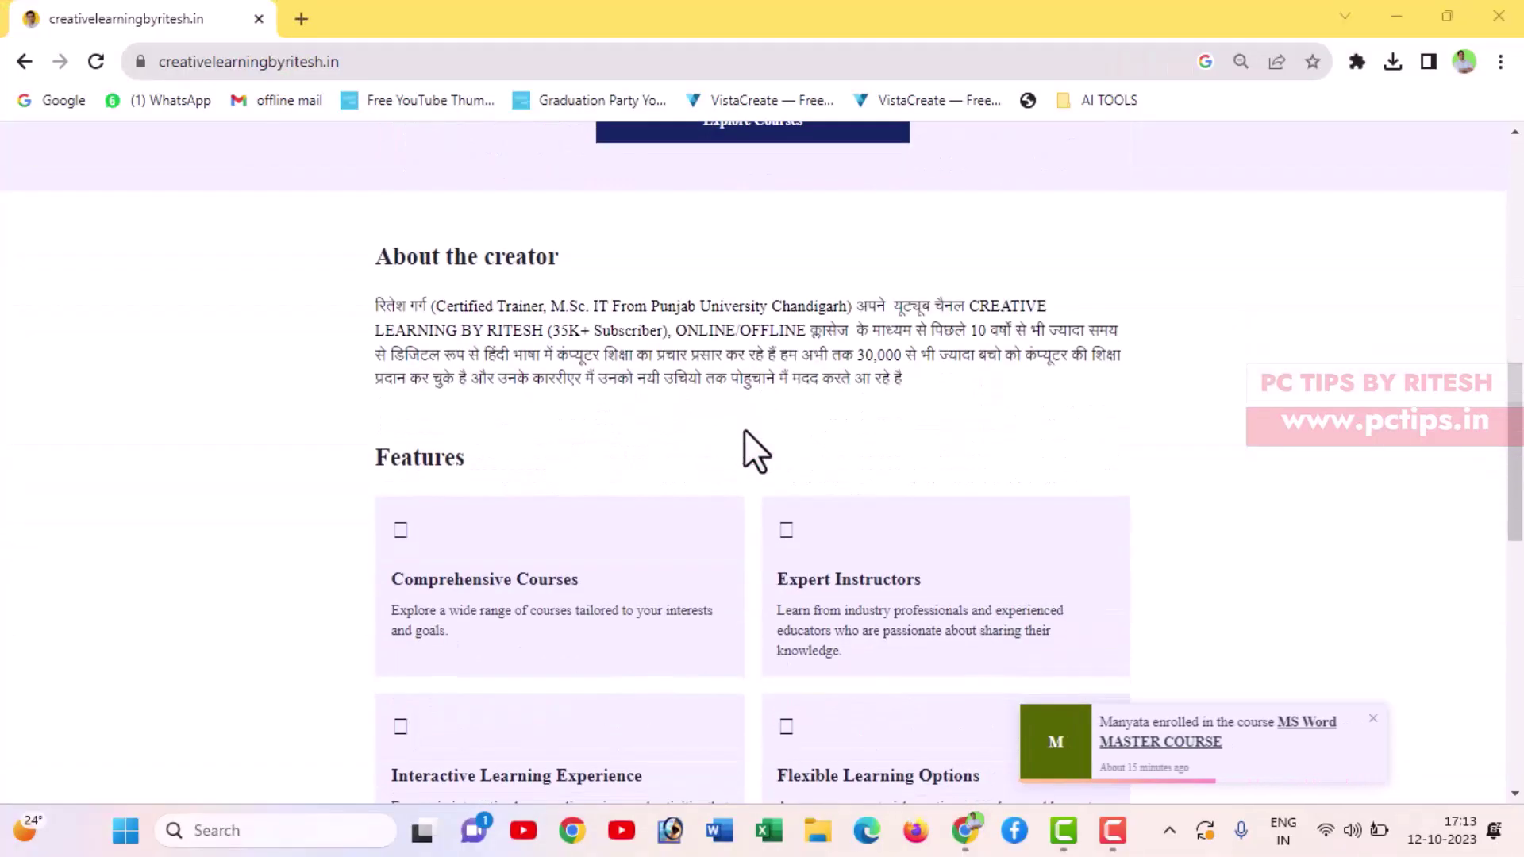
pyautogui.scroll(-2, 744, 429)
pyautogui.scroll(-2, 745, 429)
pyautogui.scroll(-4, 745, 429)
pyautogui.scroll(-2, 745, 428)
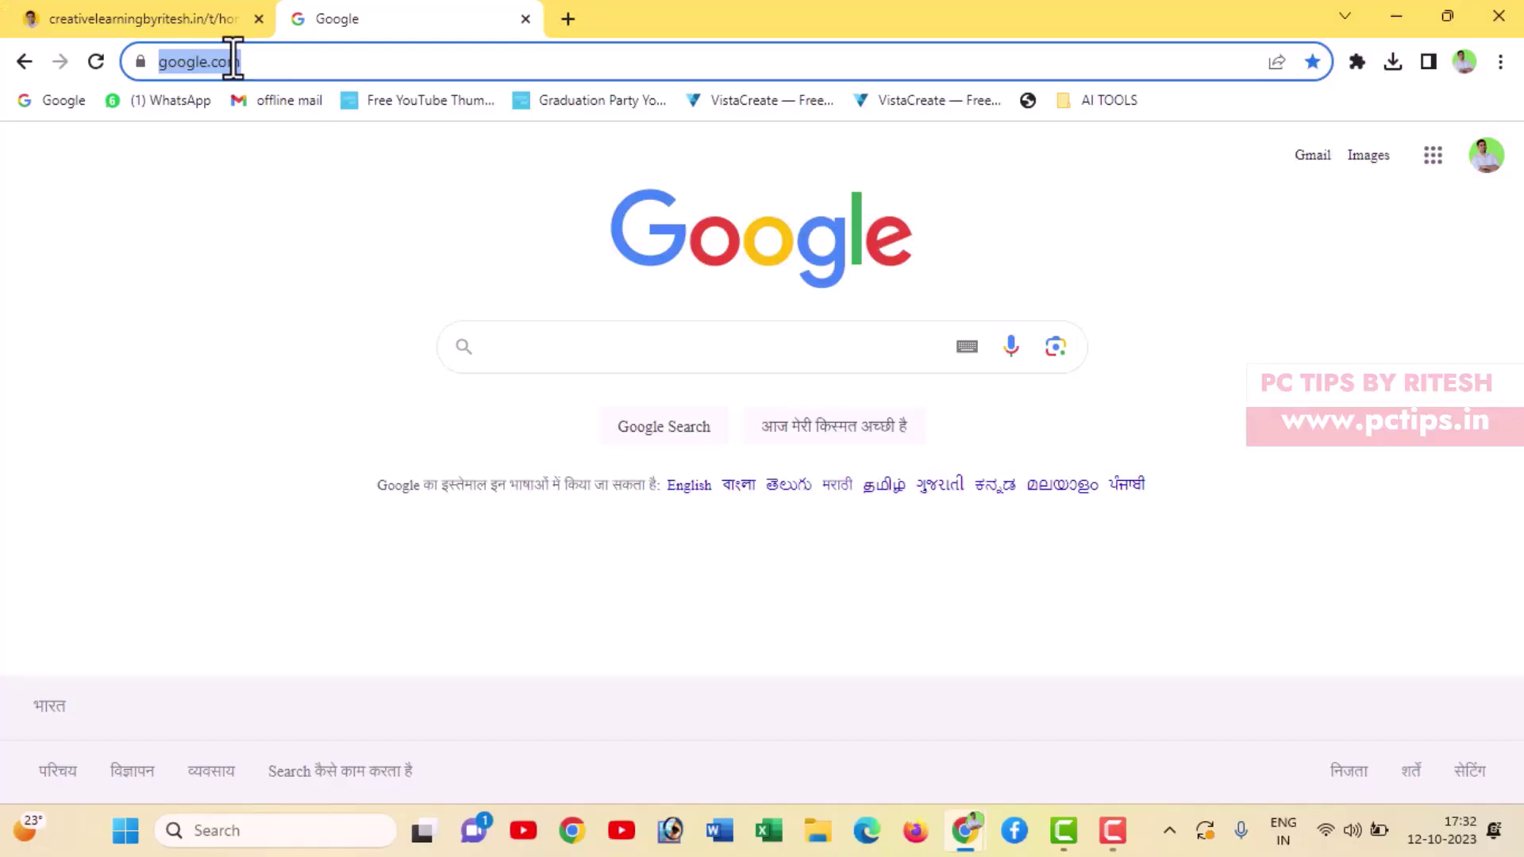
pyautogui.write('www.creativelearningbyritesh.in')
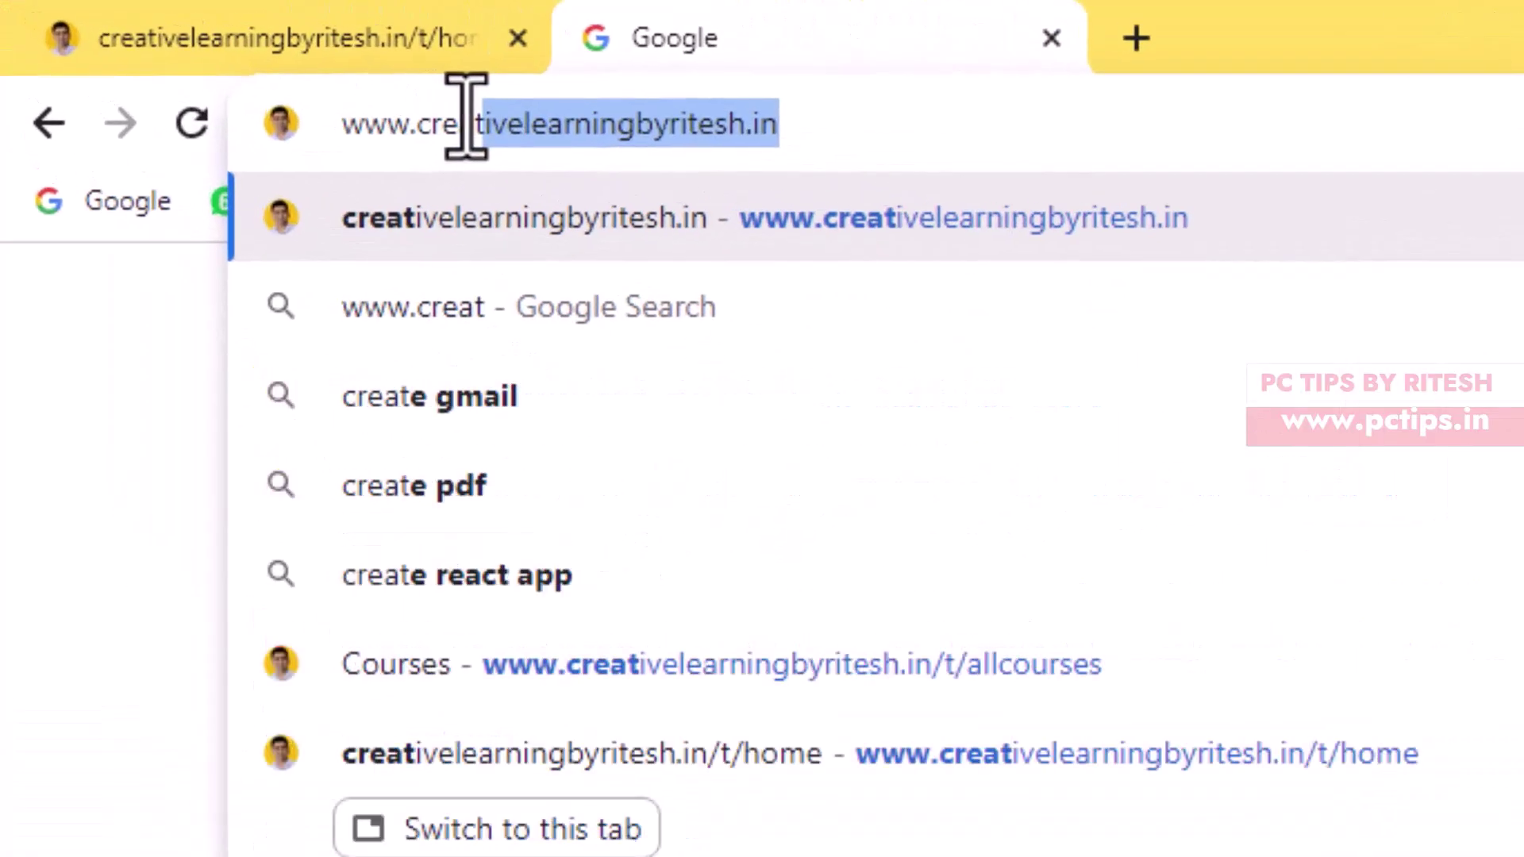
pyautogui.press('Right')
pyautogui.press('Return')
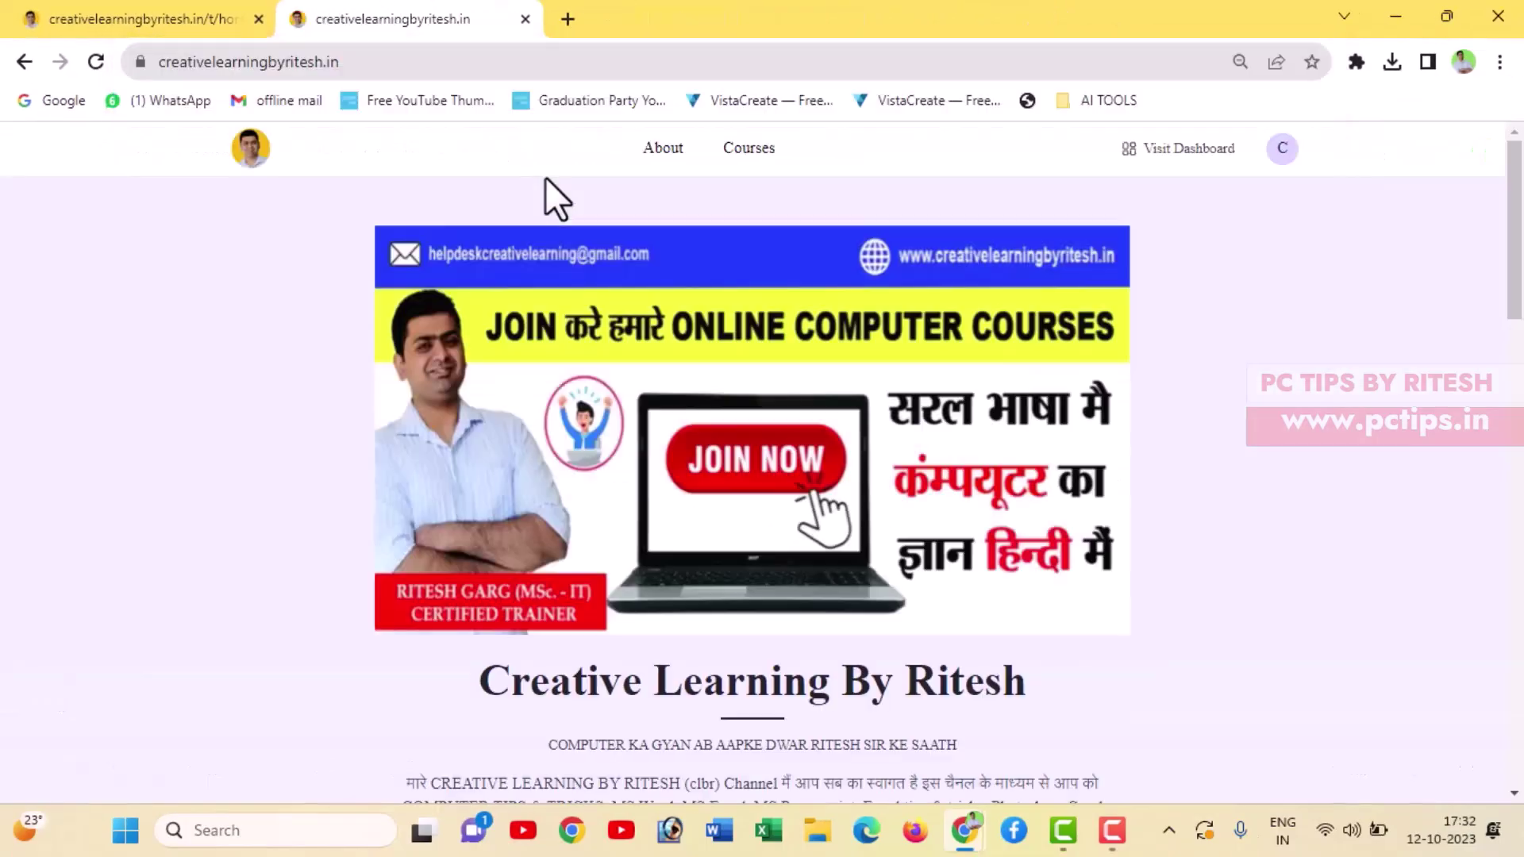
# Step: Open the ₹99 MS Word MASTER COURSE page and scroll through its chapter list
pyautogui.scroll(-10, 680, 452)
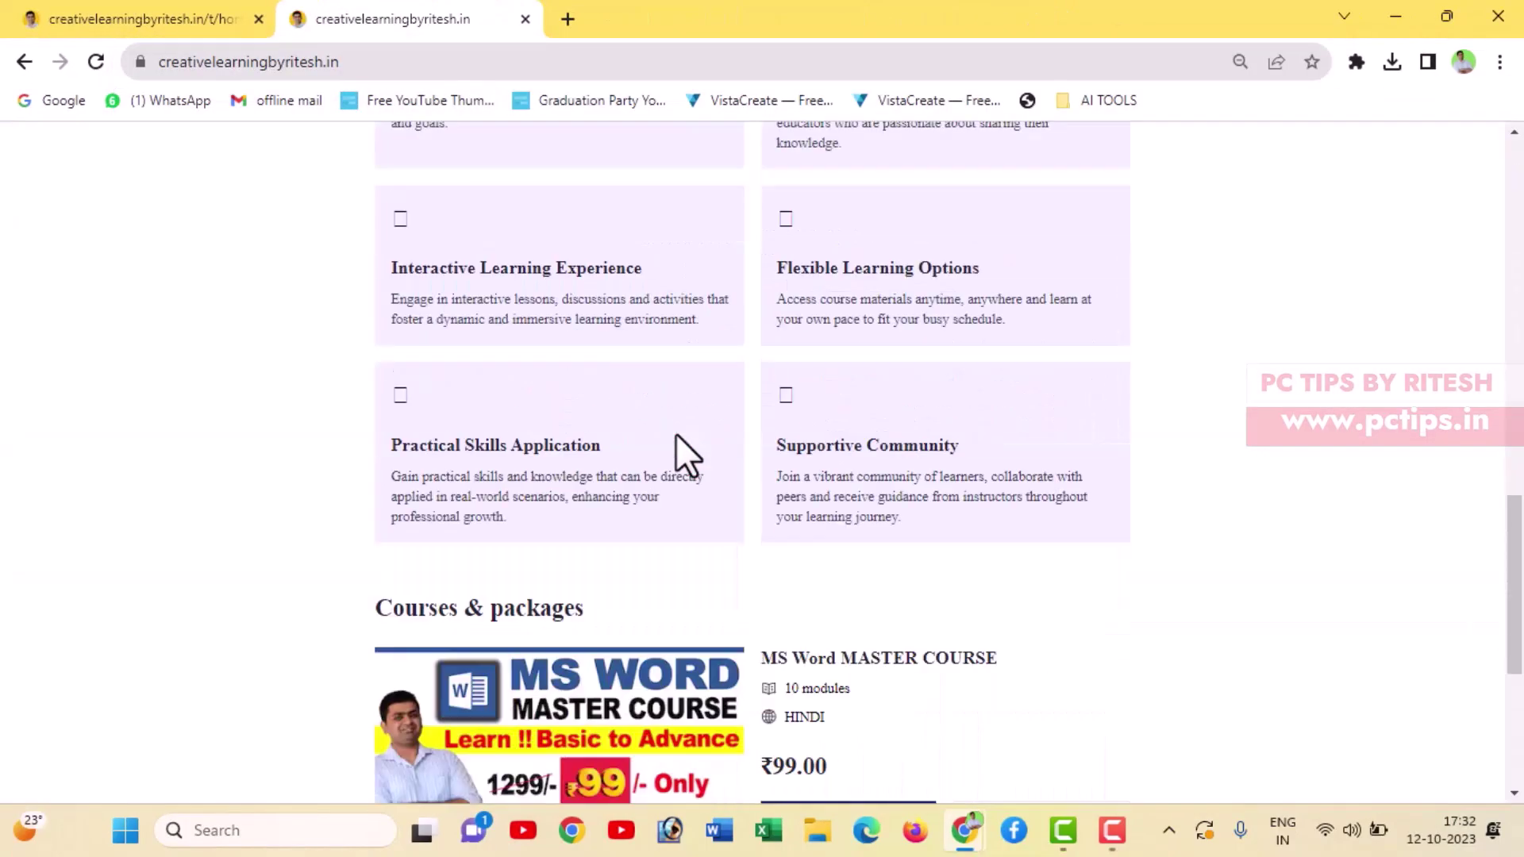
pyautogui.scroll(-5, 680, 453)
pyautogui.click(826, 421)
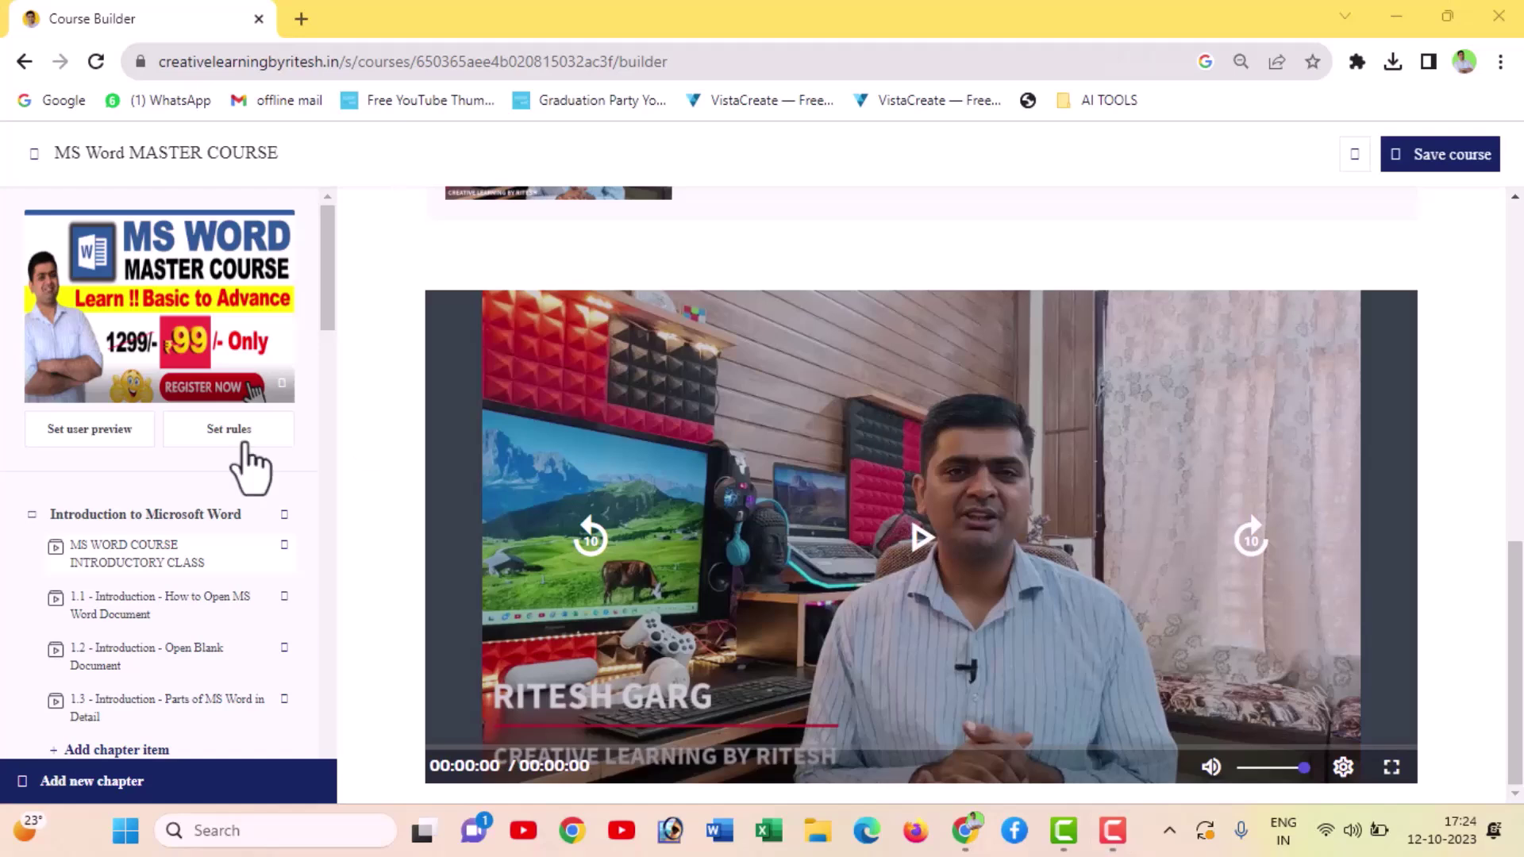
pyautogui.scroll(-3, 147, 623)
pyautogui.scroll(-3, 147, 623)
pyautogui.scroll(-3, 147, 623)
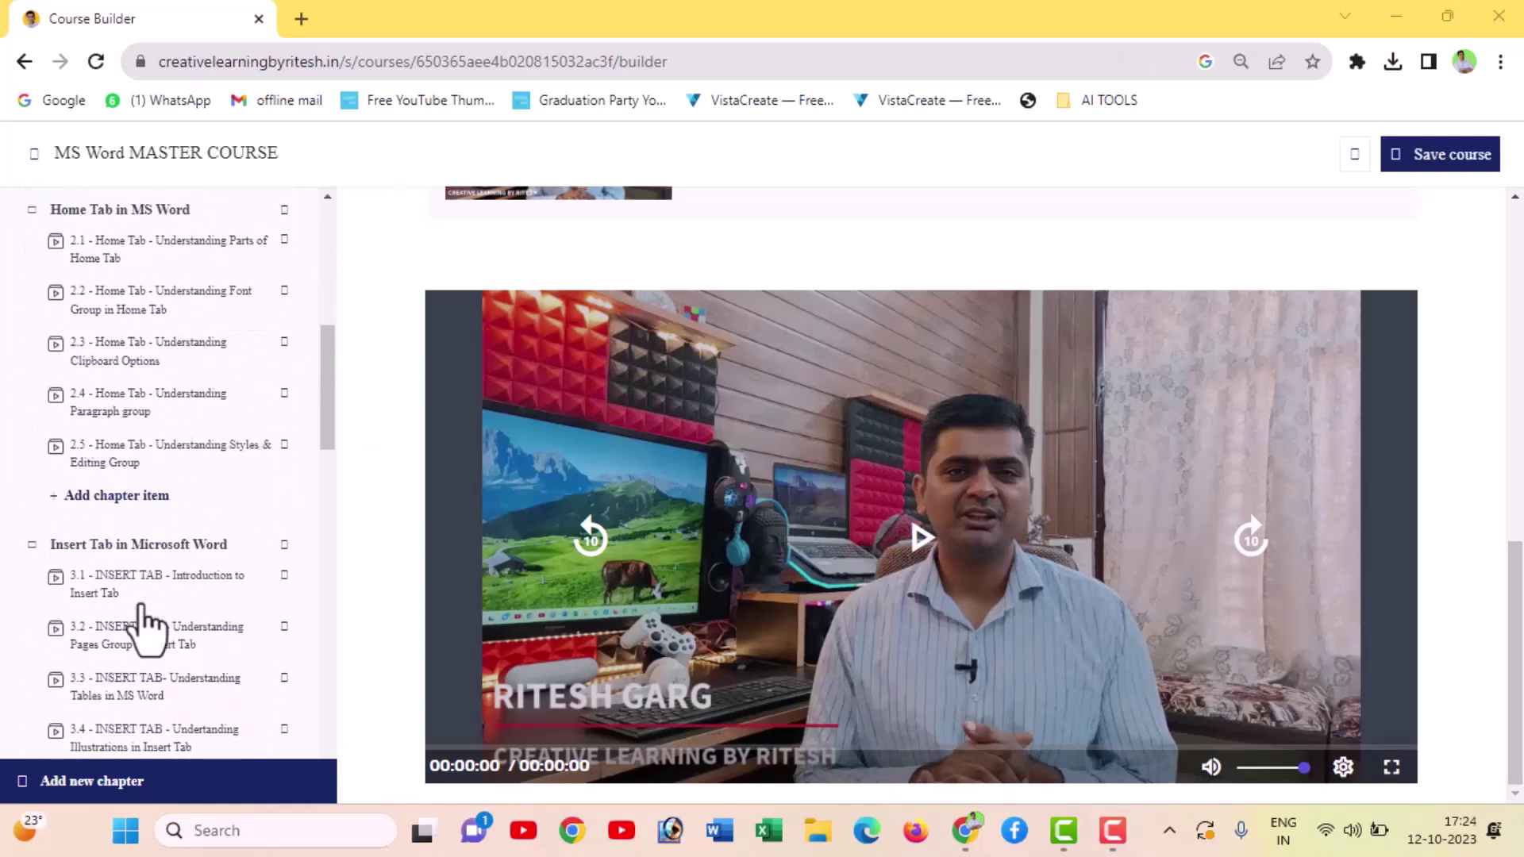
pyautogui.scroll(-3, 147, 623)
pyautogui.scroll(-3, 147, 623)
pyautogui.scroll(-2, 144, 612)
pyautogui.scroll(-5, 144, 608)
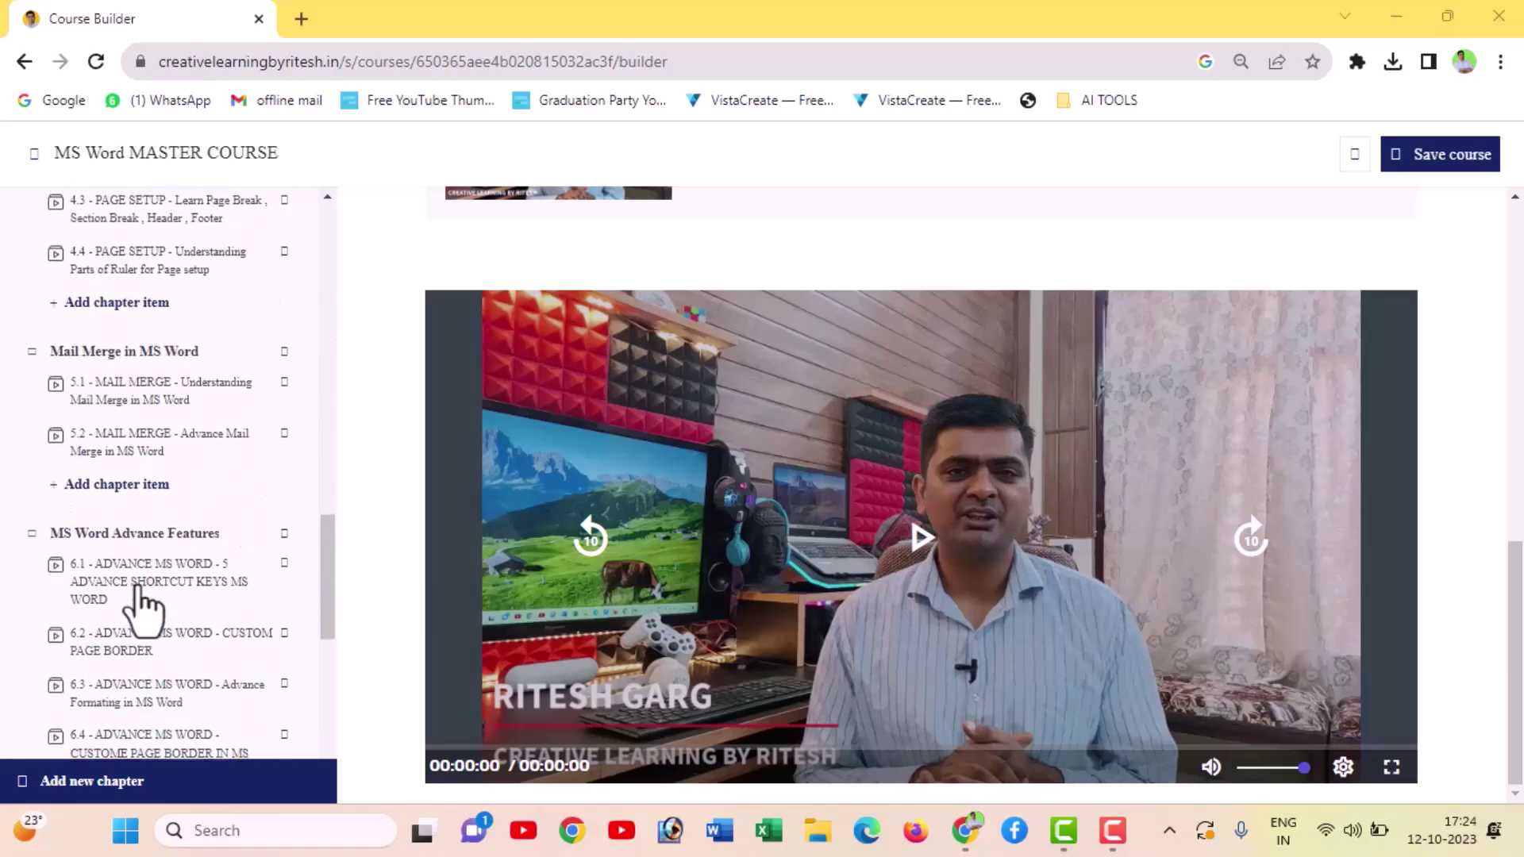
pyautogui.scroll(-5, 144, 607)
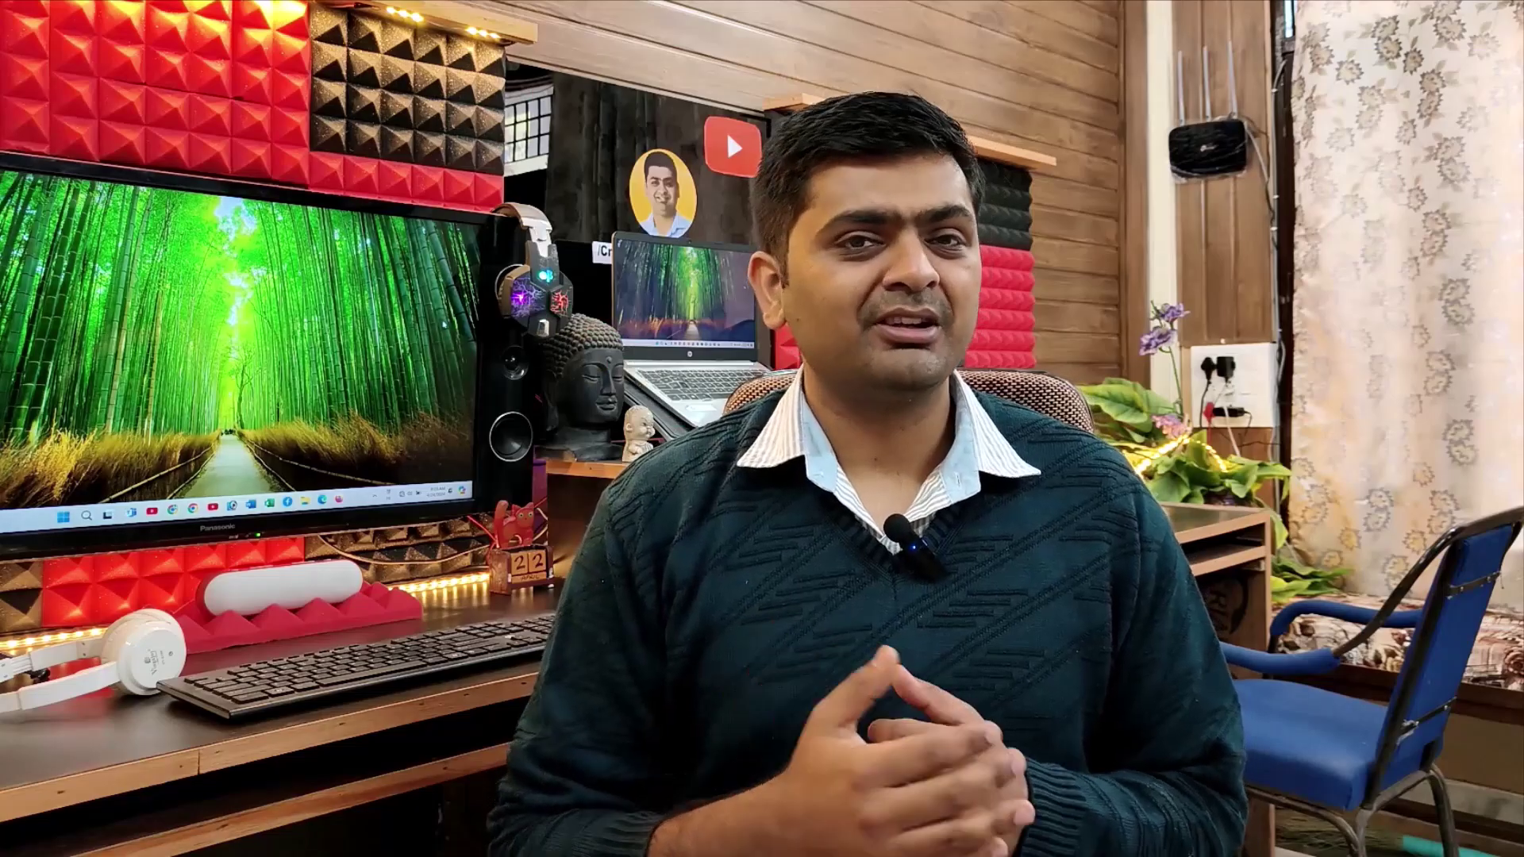